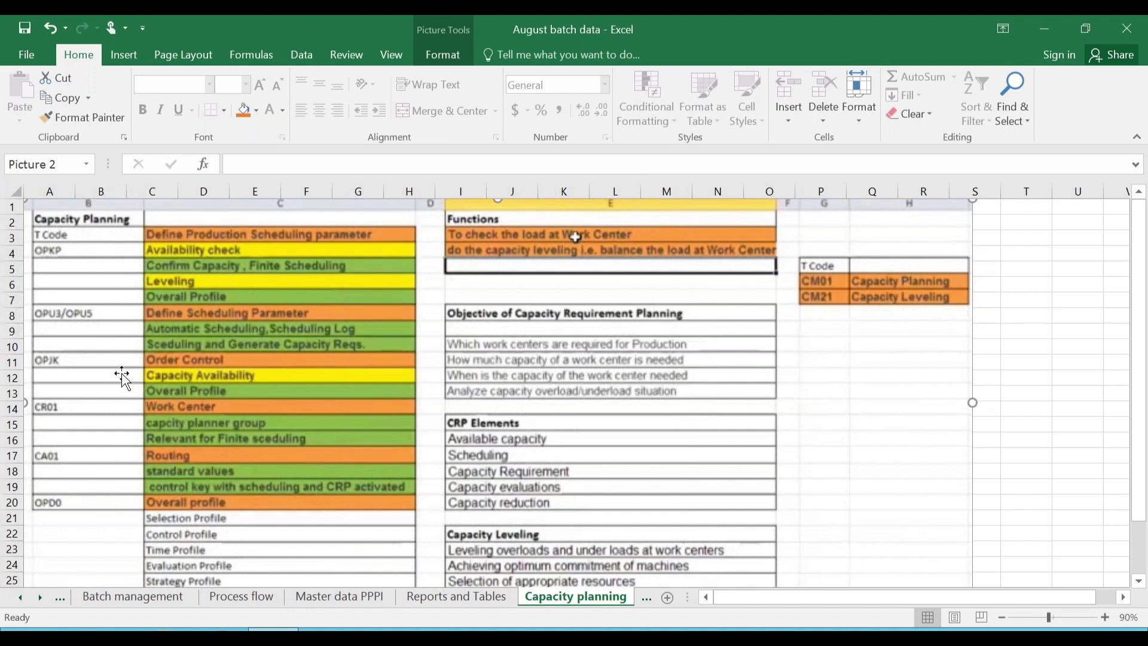
- Launch SAP Logon from the desktop and connect to the SAP S4HANA system
scroll(122, 457, down, 2)
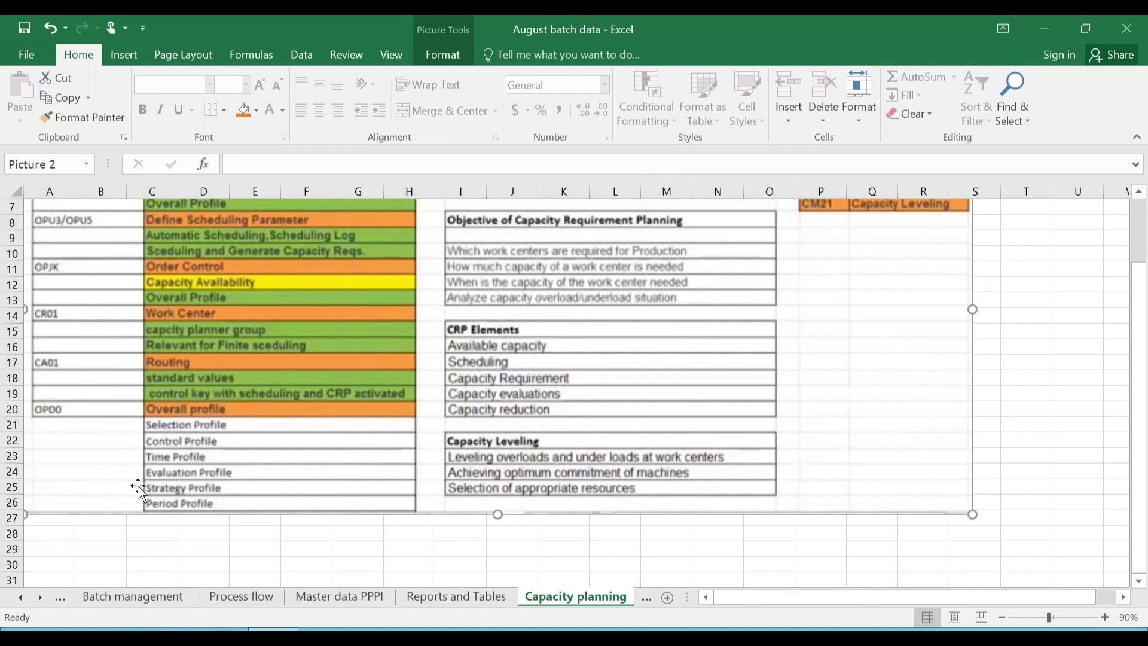
scroll(138, 488, up, 2)
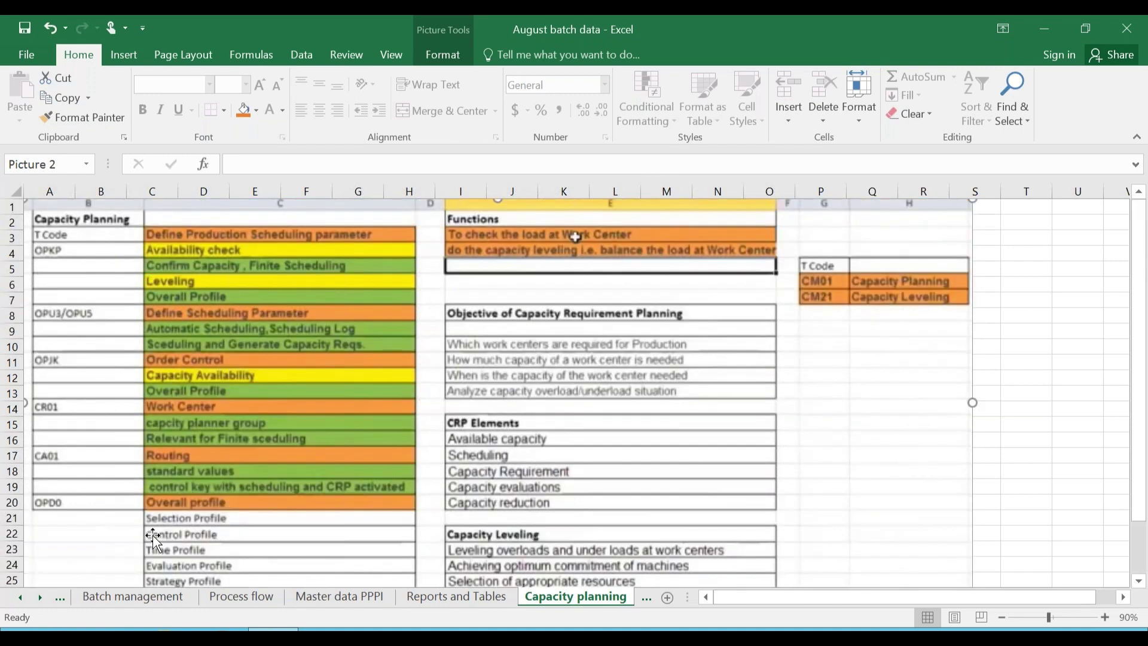
key(super+d)
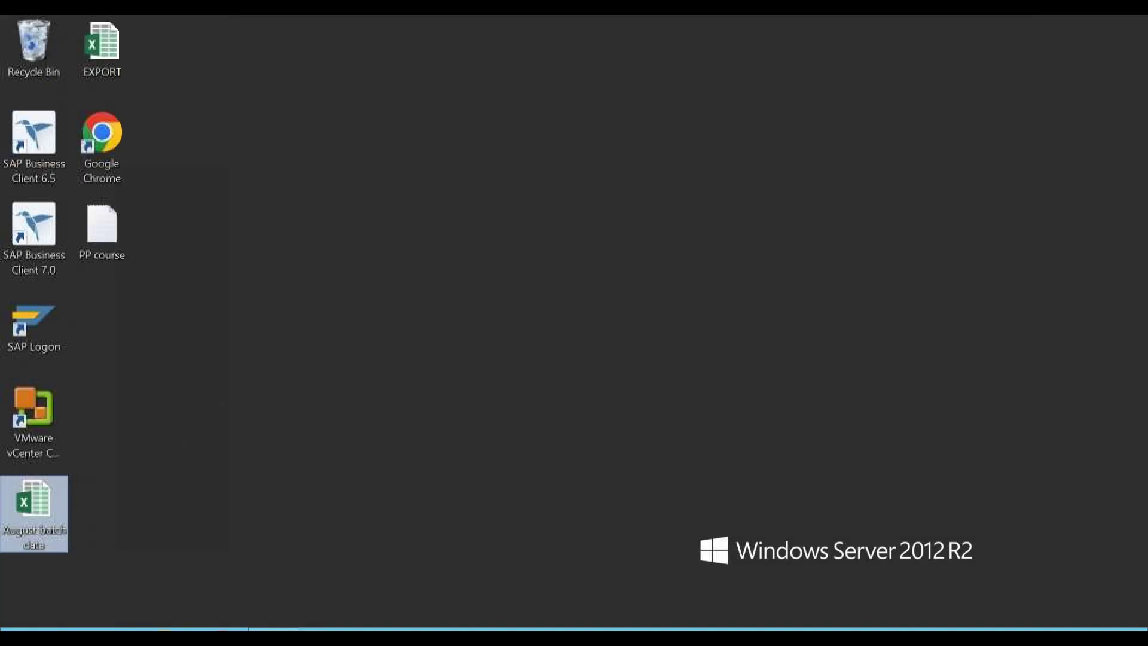
double_click(42, 308)
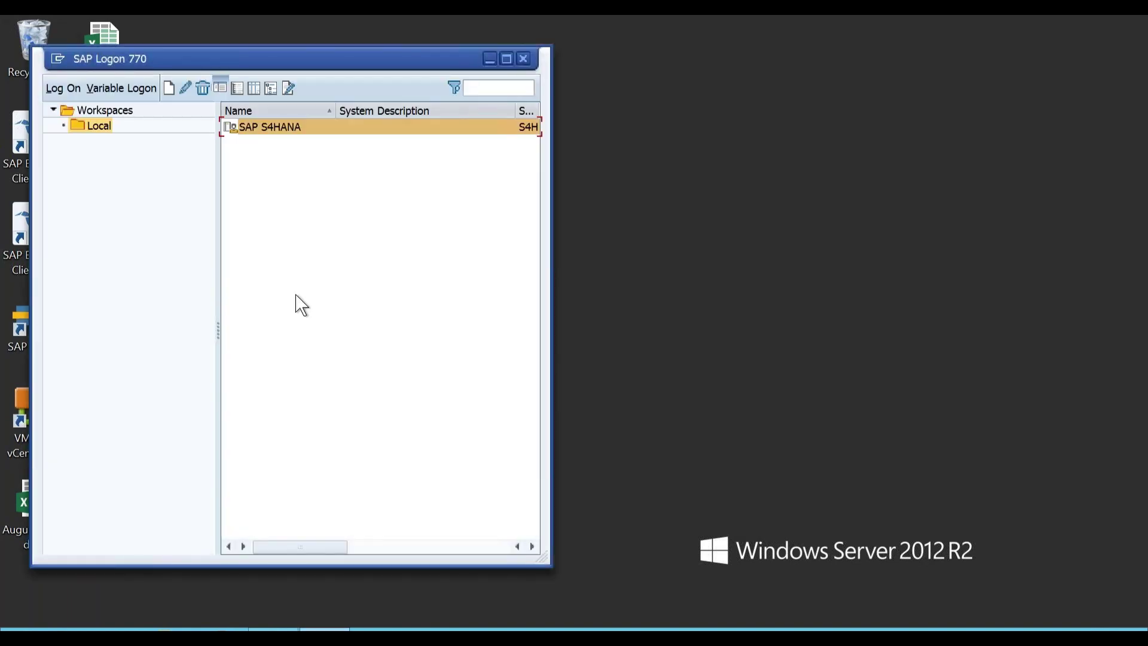
double_click(265, 128)
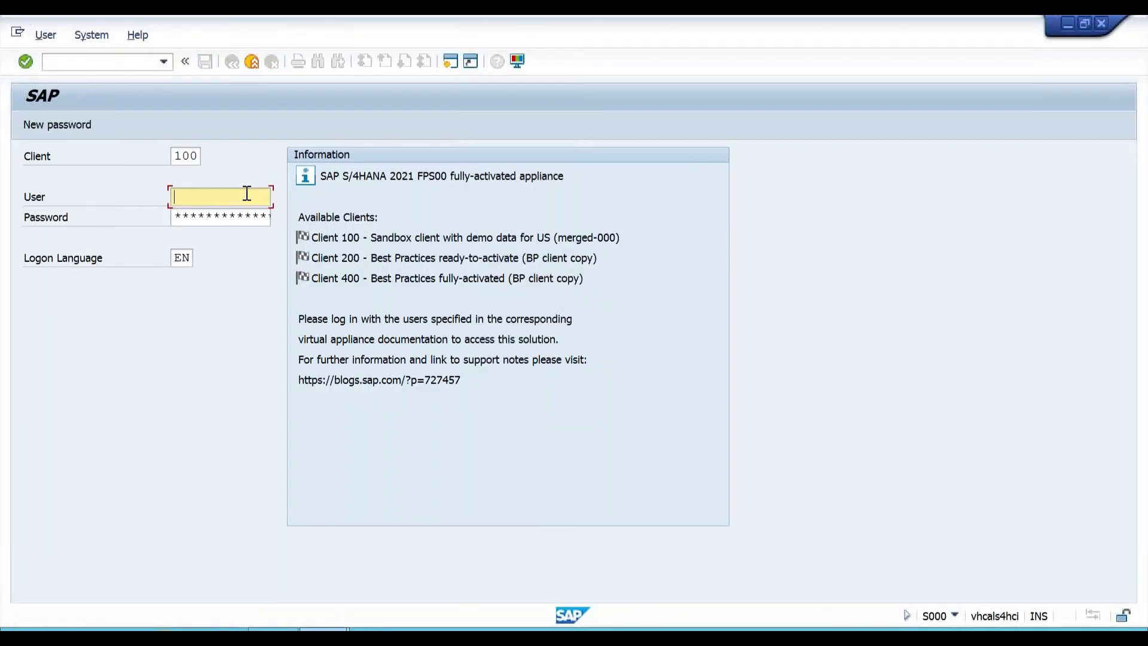
- Log on to client 100 with the saved user and start transaction SPRO
click(246, 194)
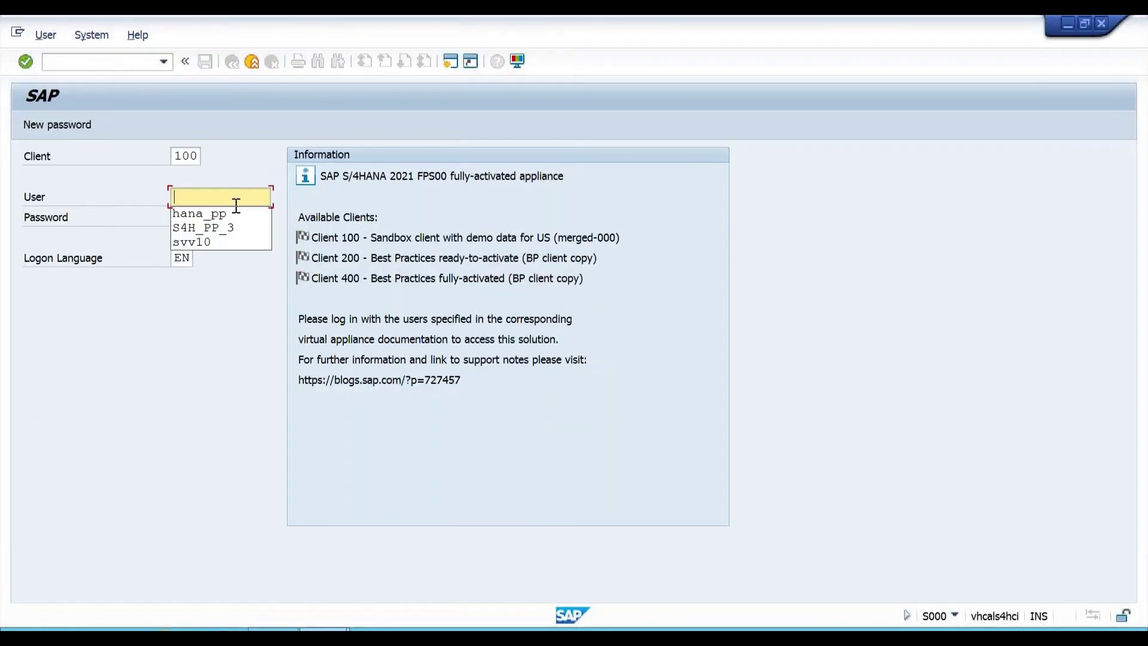
click(232, 209)
key(Tab)
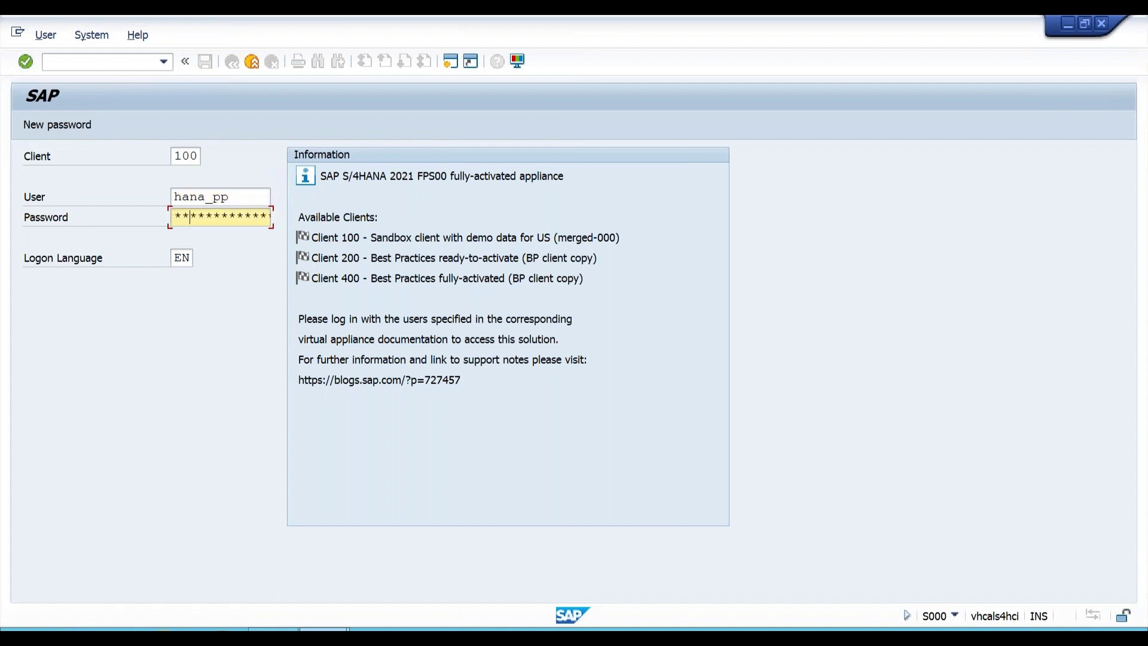
key(Return)
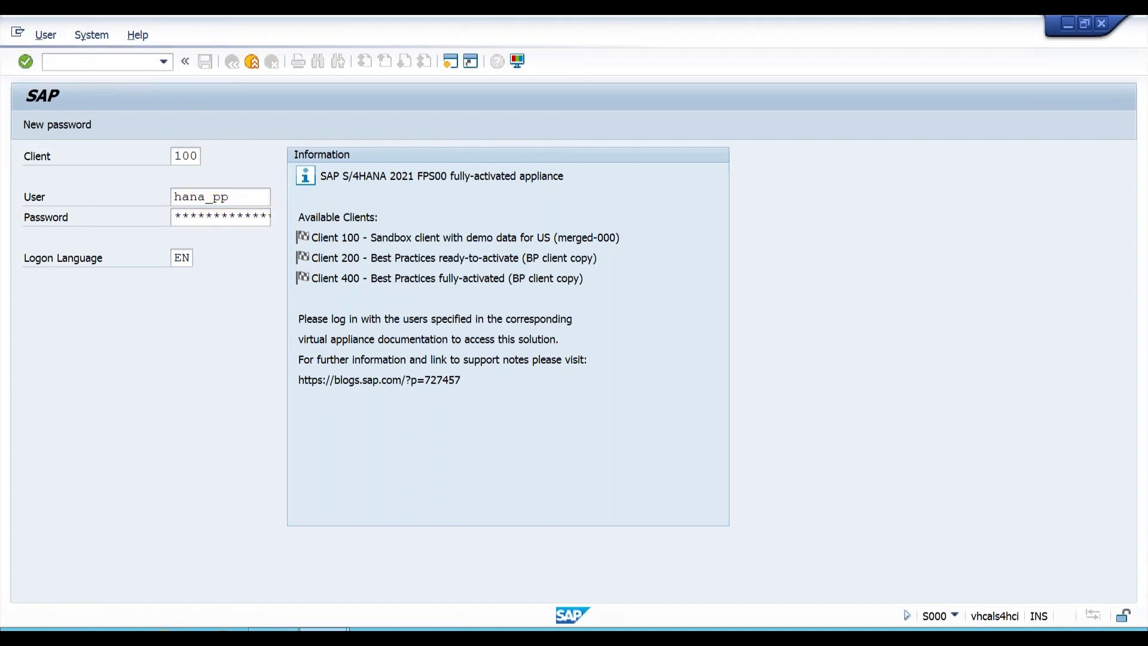
text(spro)
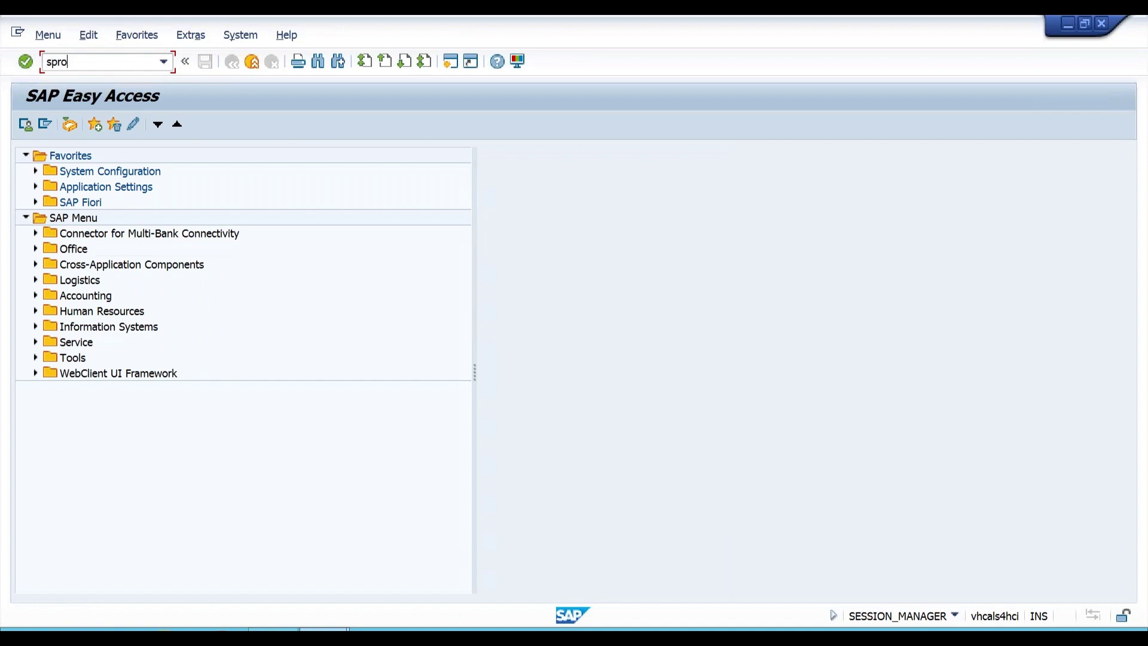
key(Return)
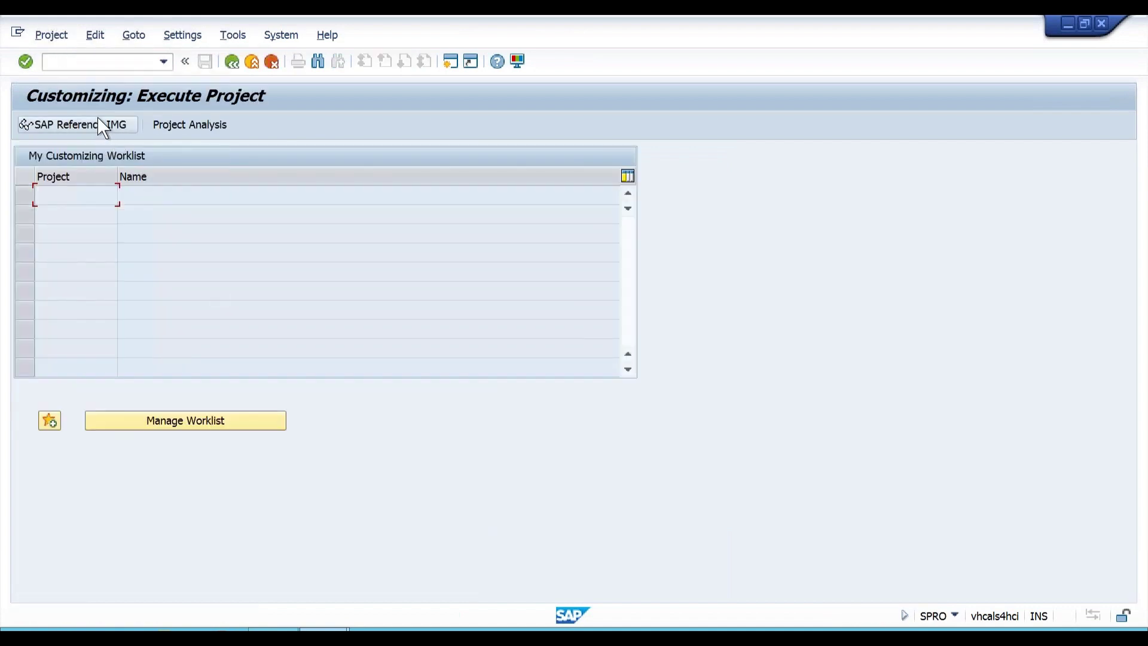
- In the SAP Reference IMG, expand Production > Capacity Requirements Planning > Capacity leveling and extended evaluation
click(103, 124)
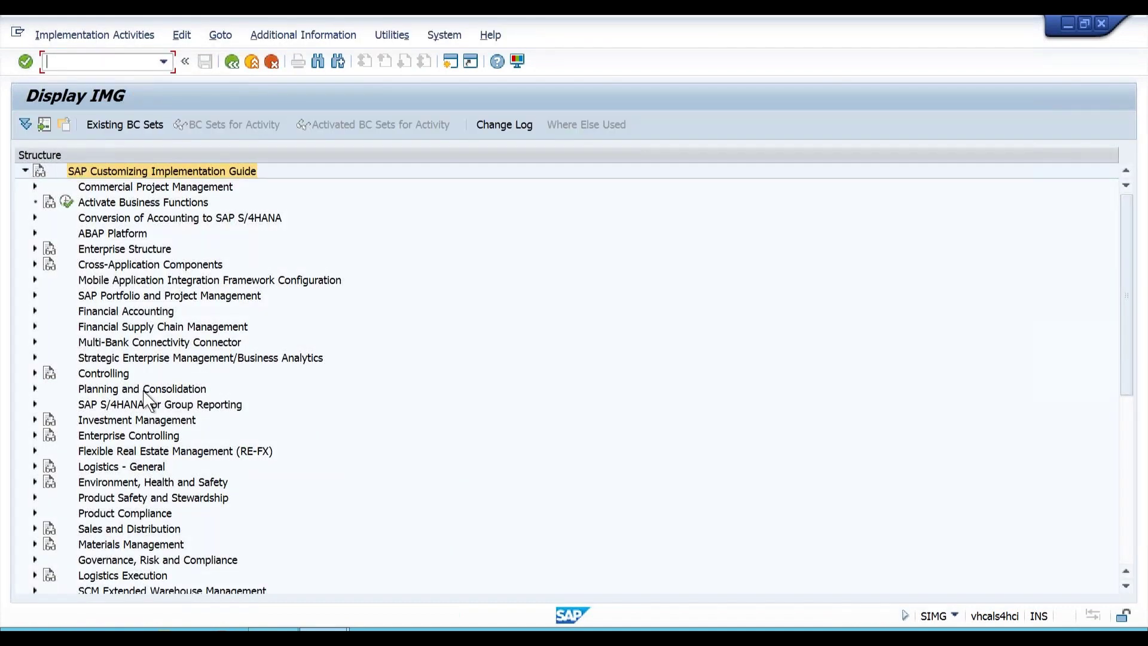
click(116, 418)
scroll(118, 423, down, 1)
scroll(116, 423, down, 3)
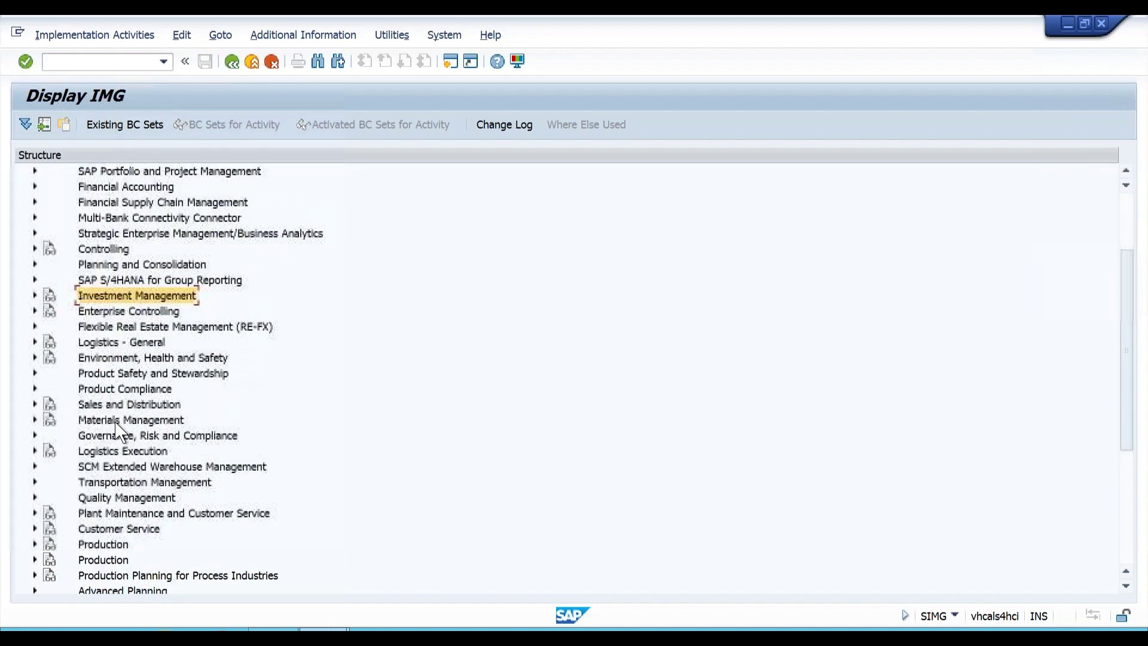
scroll(117, 424, down, 3)
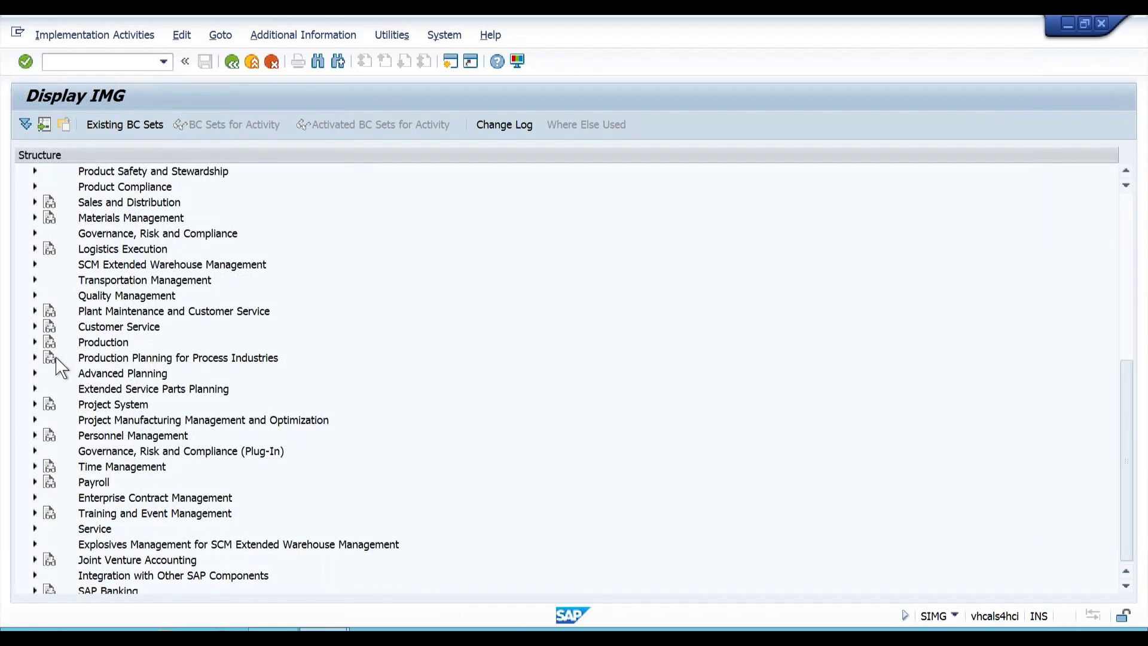
click(35, 342)
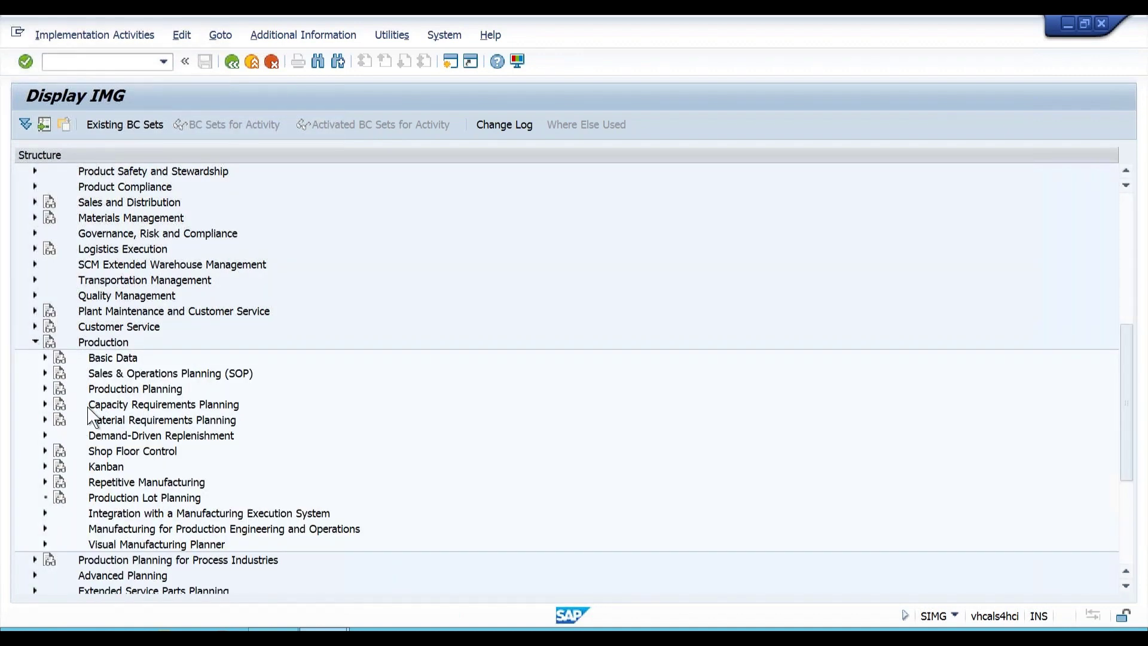
click(45, 404)
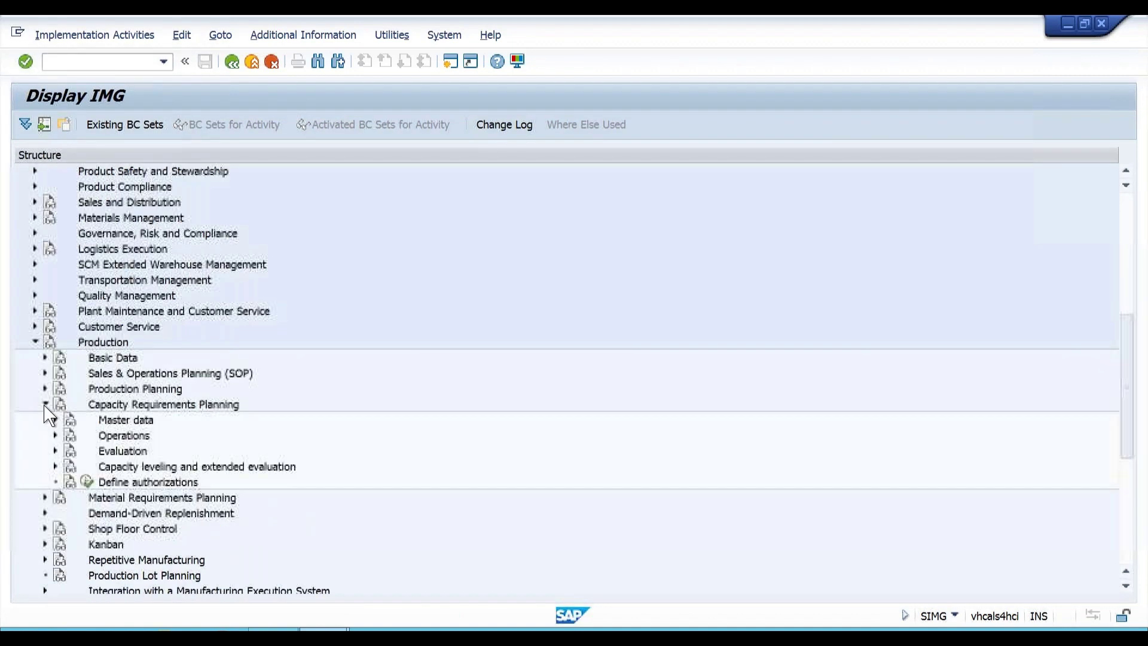
click(55, 467)
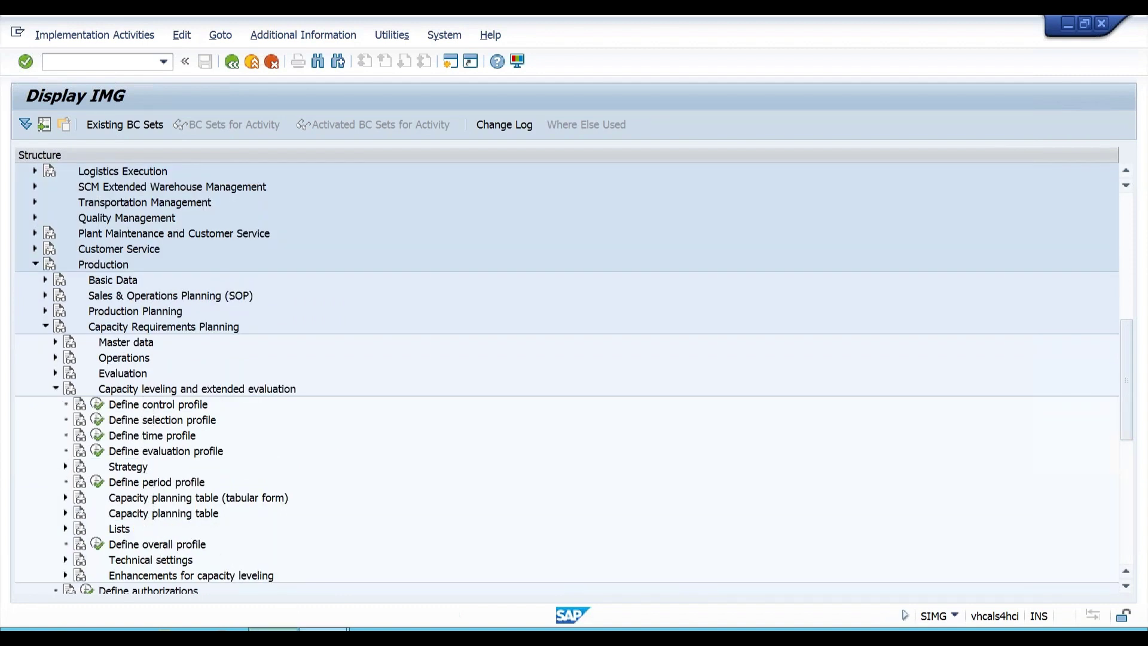
click(273, 628)
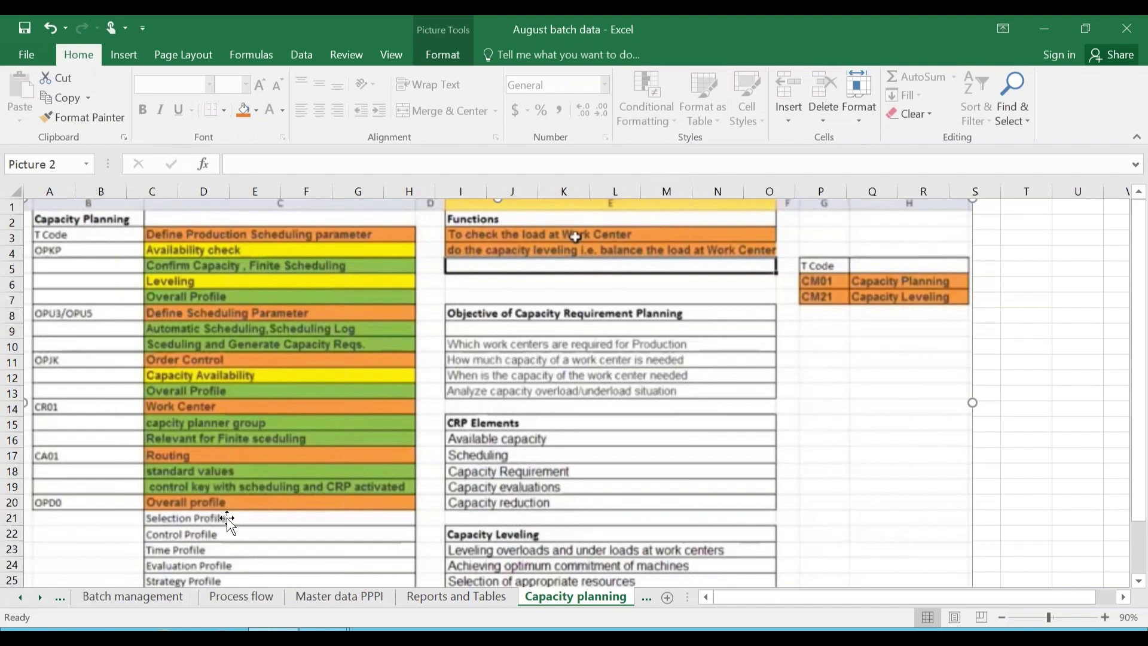
- Scroll the Capacity planning sheet to the profile rows, then return to the SAP IMG
scroll(229, 520, down, 2)
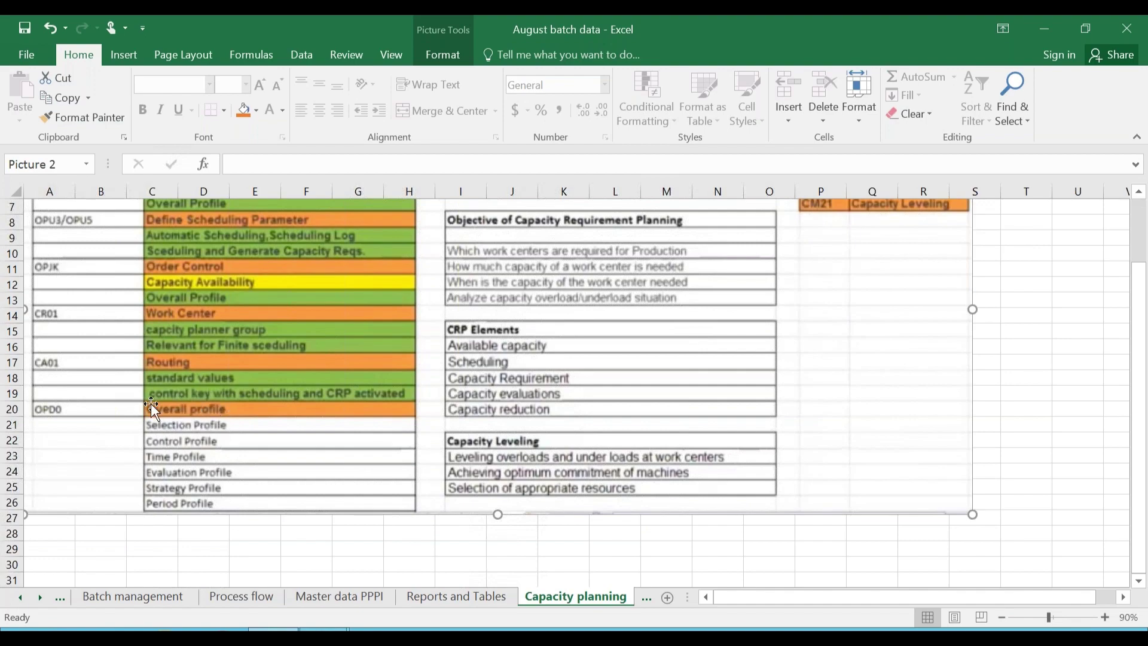
key(alt+Tab)
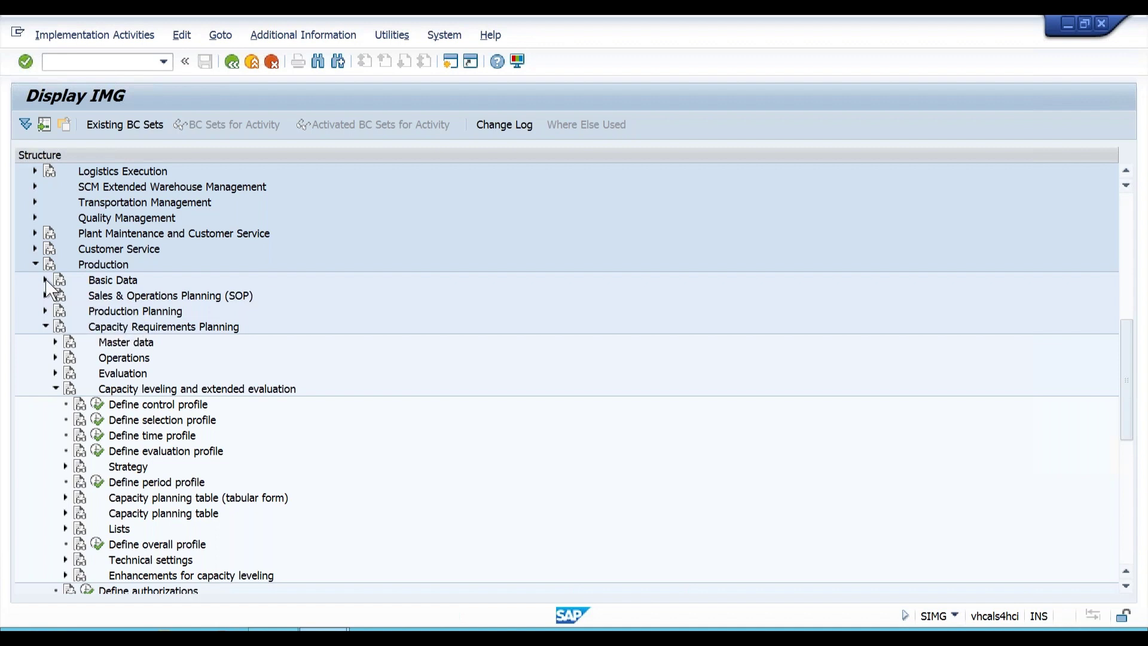
- Collapse Capacity Requirements Planning and expand Shop Floor Control > Operations > Scheduling and Availability Check
click(45, 326)
click(45, 372)
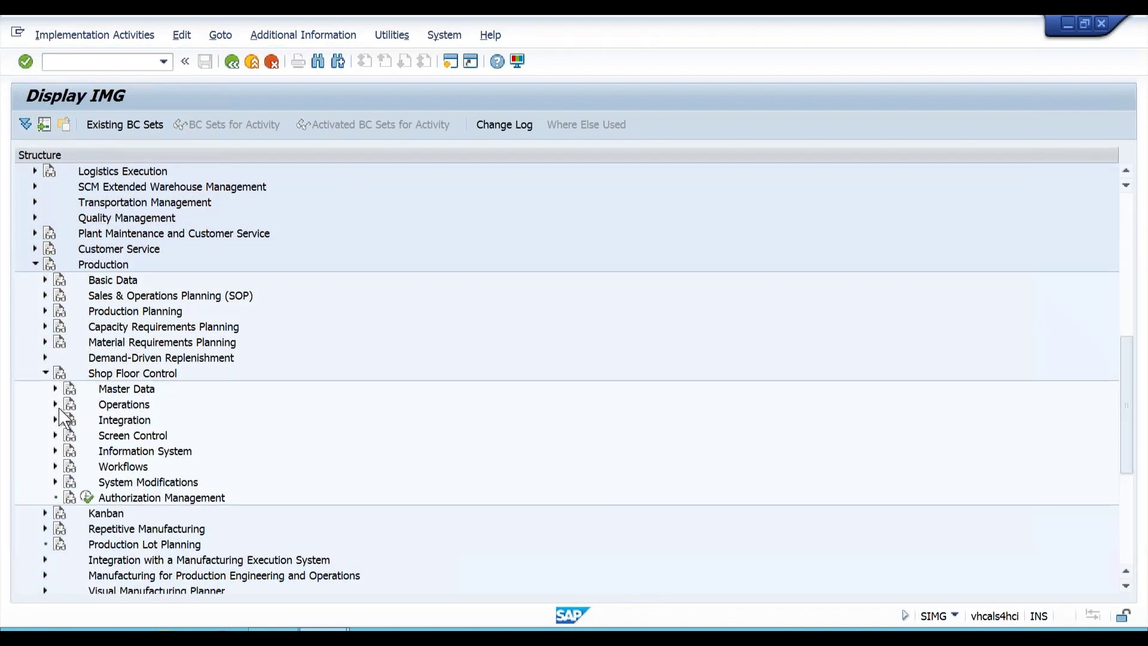
click(56, 405)
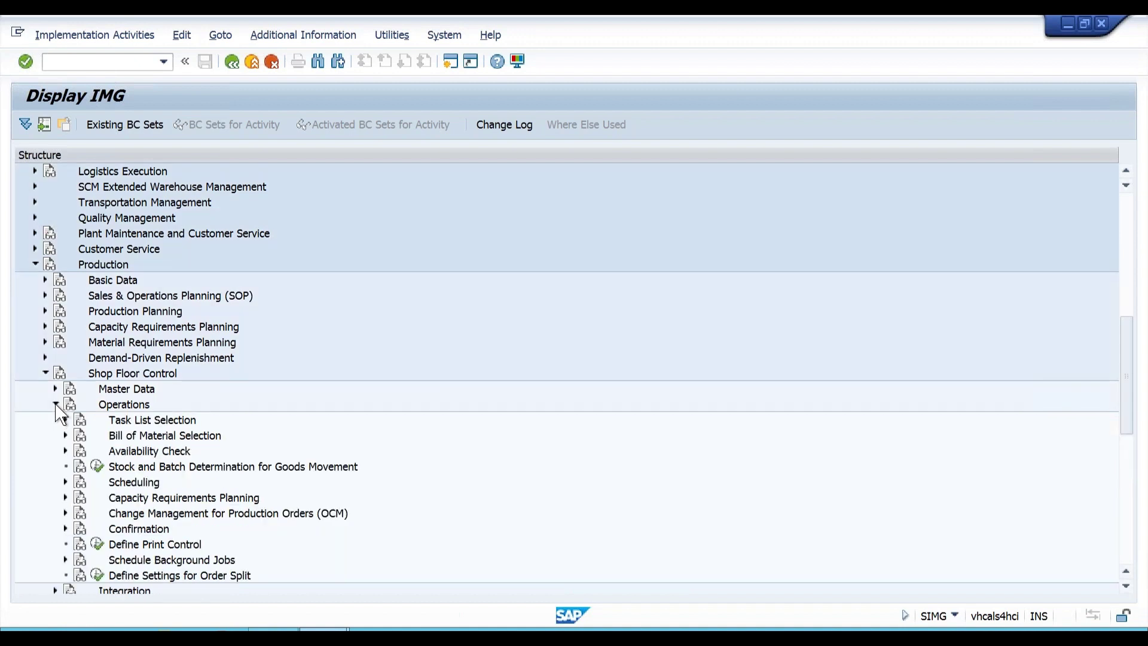
click(66, 482)
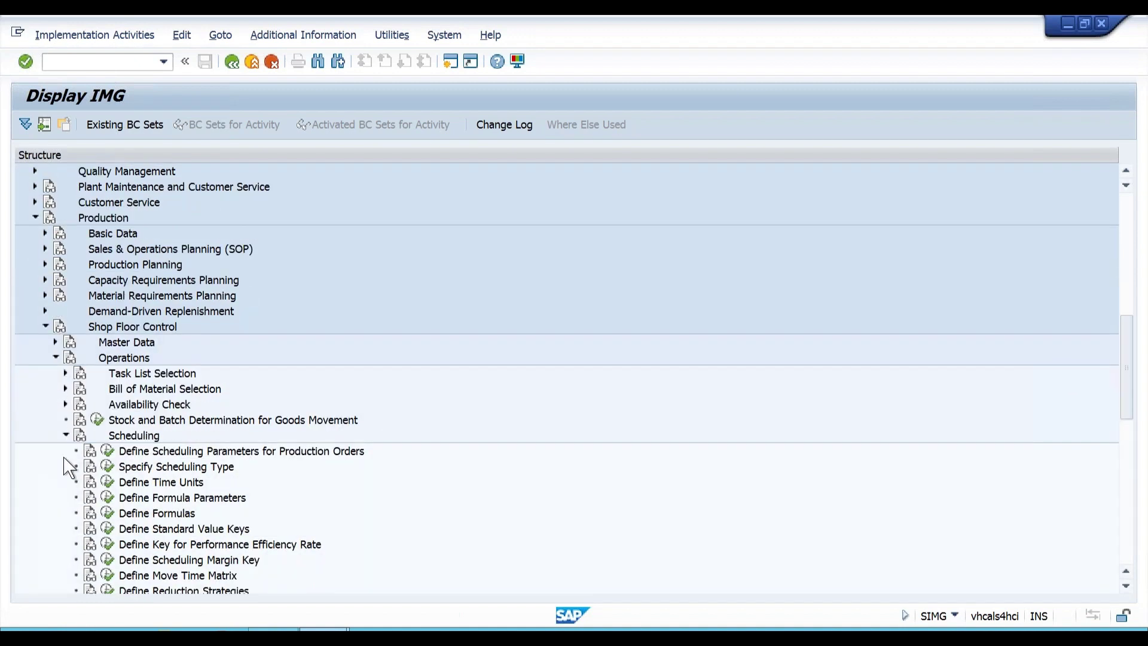
click(66, 405)
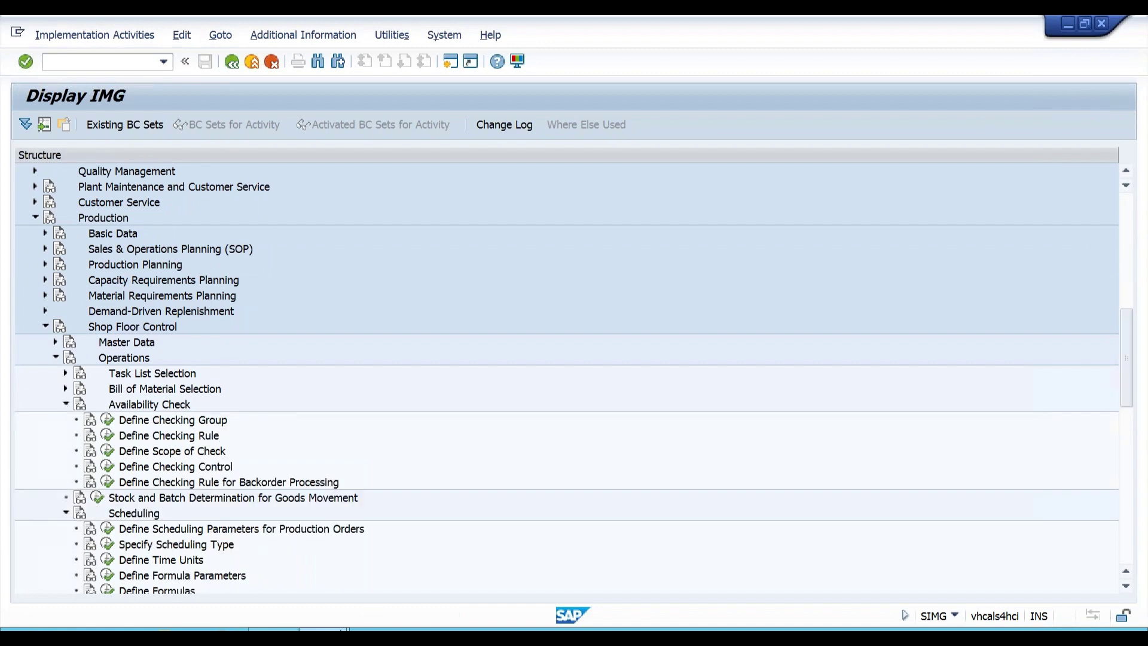
key(alt+Tab)
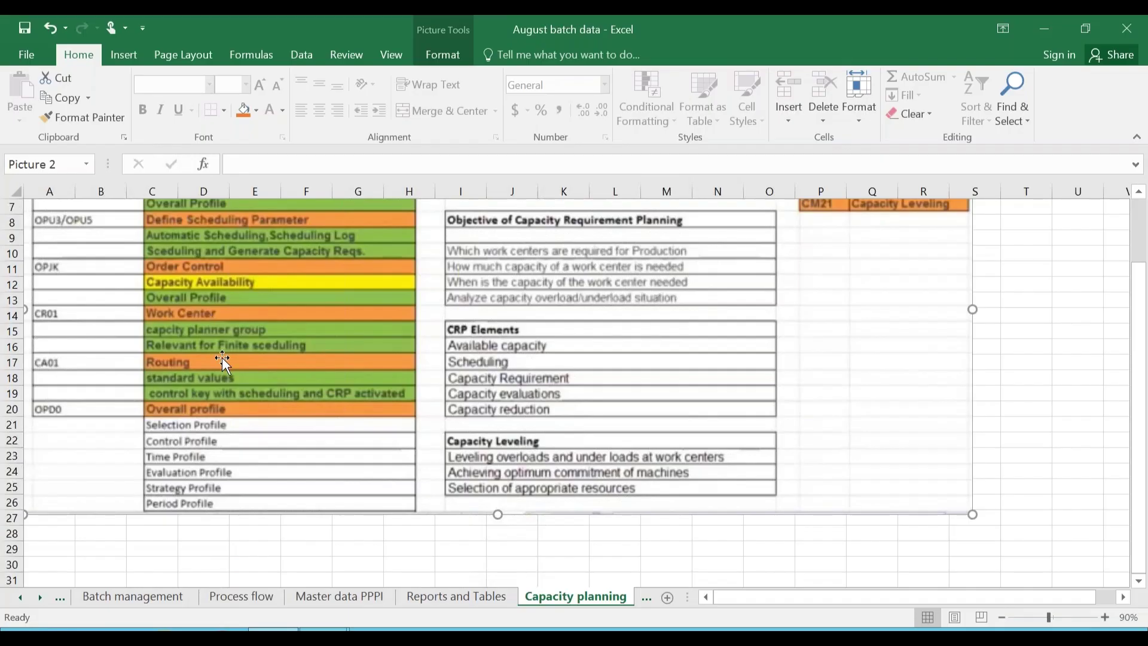
- Scroll the Capacity planning sheet back up to row 1
scroll(221, 357, up, 2)
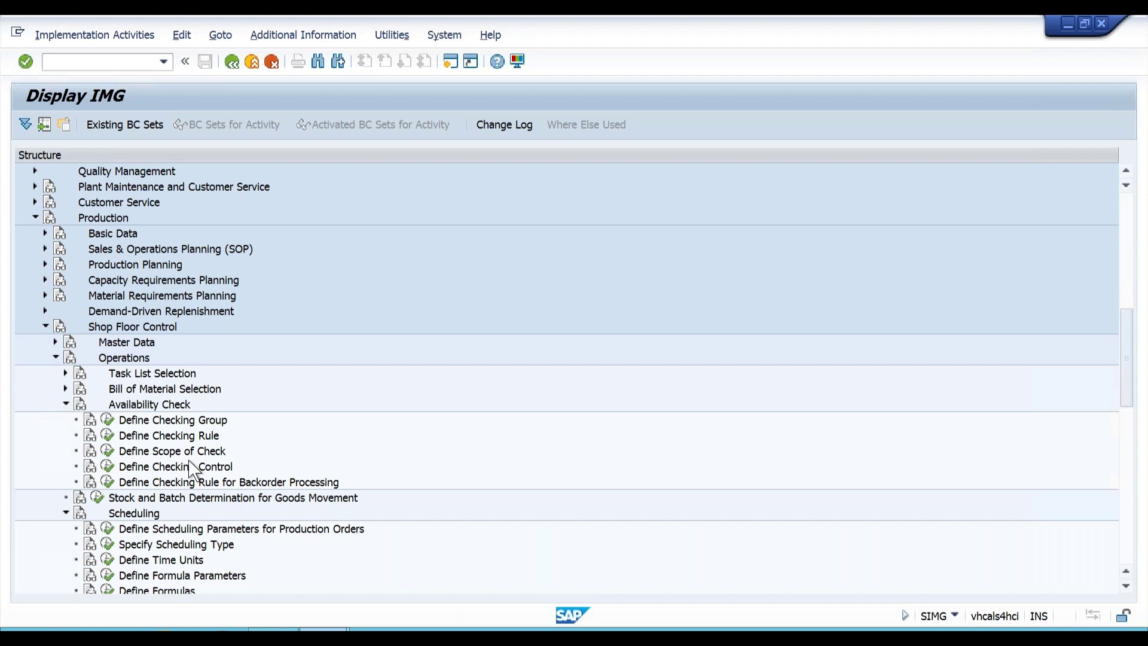
- Look over the Define Scope of Check table, then open Define Checking Control
click(107, 451)
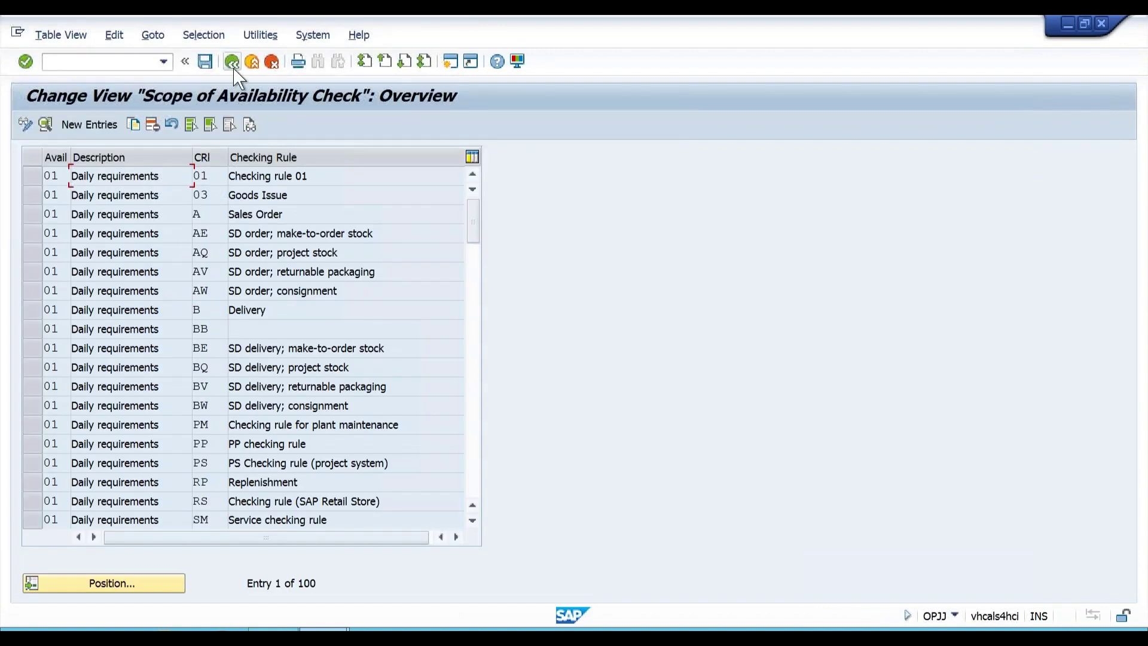
click(232, 63)
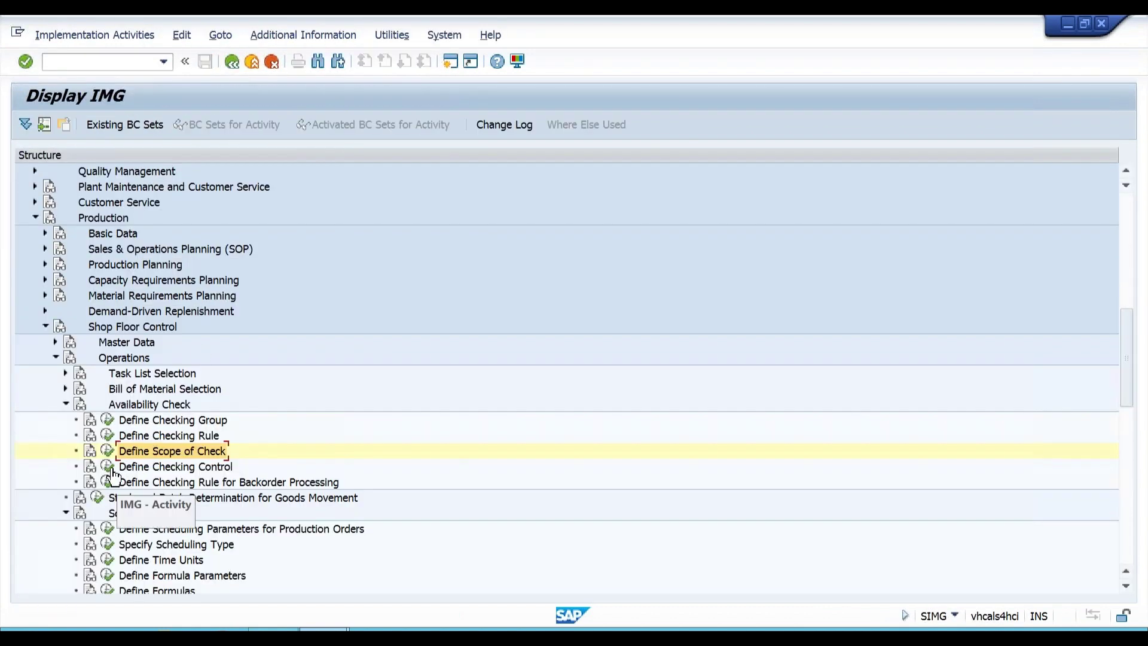
click(108, 466)
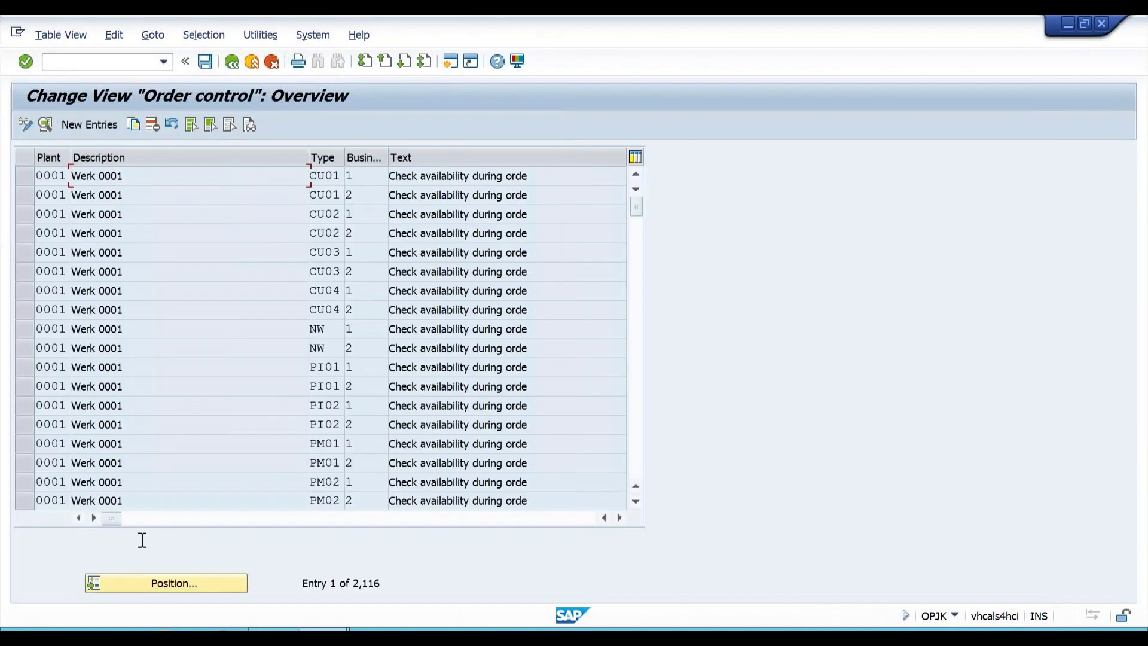
- Position the order control table on plant 1710, order type ZATL
click(143, 587)
text(1710)
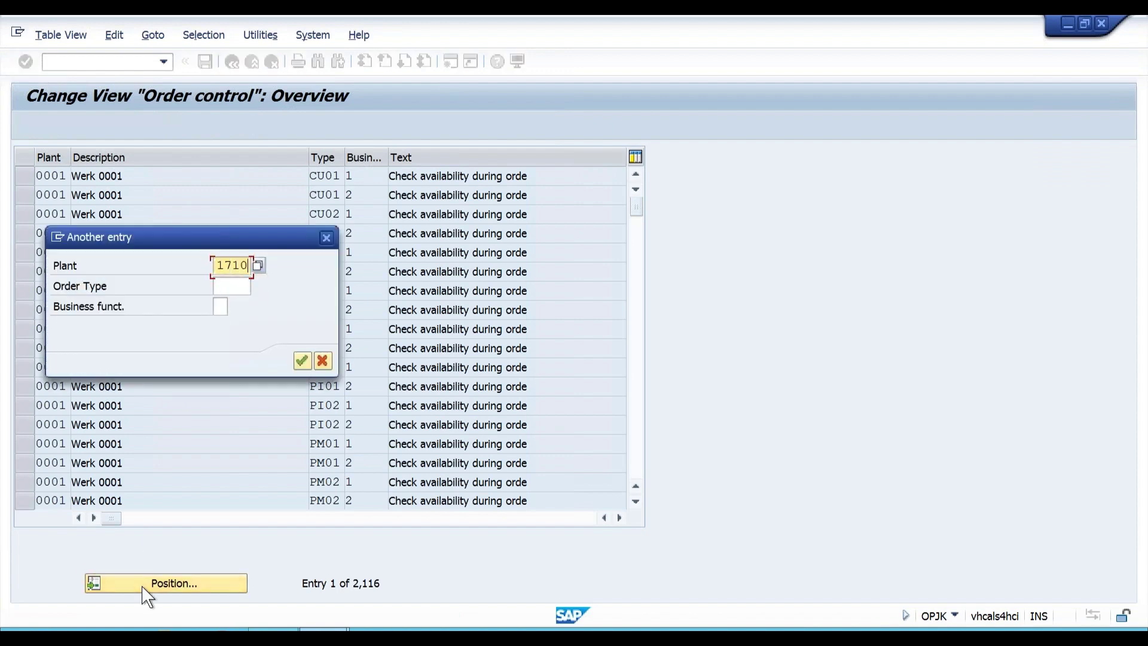
key(Tab)
text(Z)
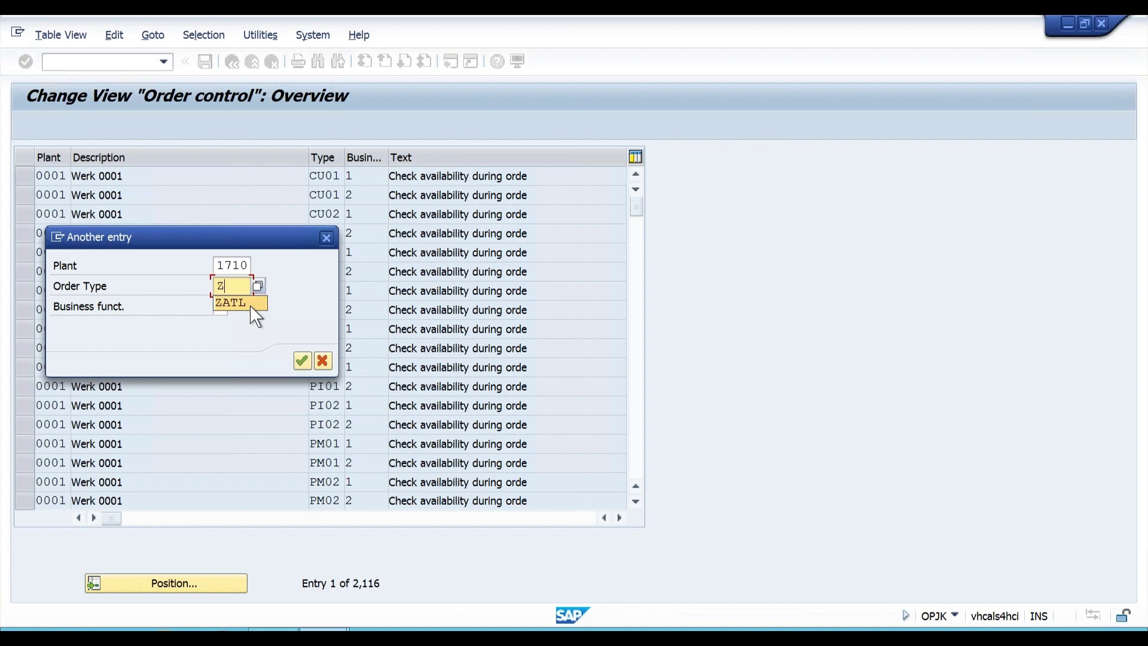
click(247, 303)
key(Return)
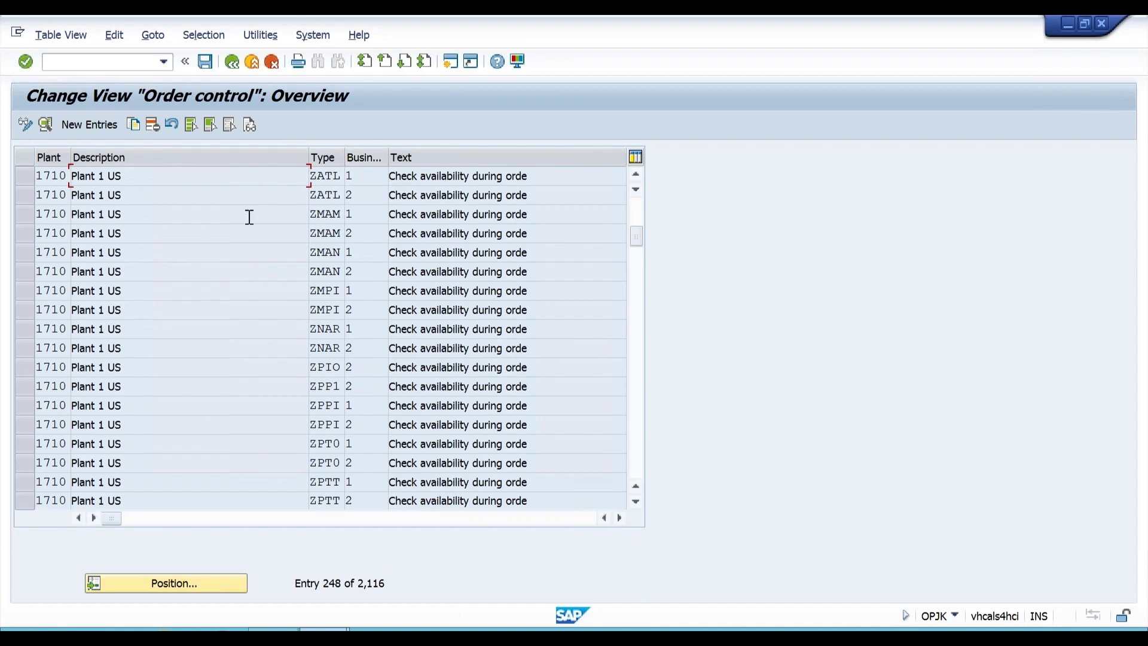
click(27, 176)
click(45, 125)
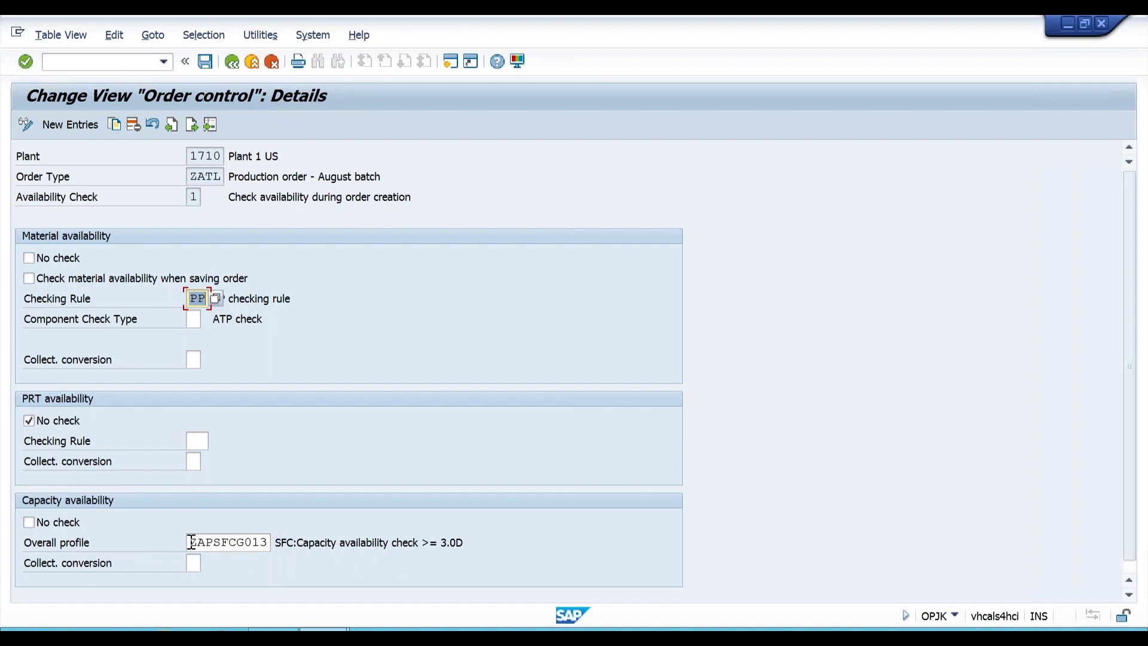
drag(190, 543, 267, 551)
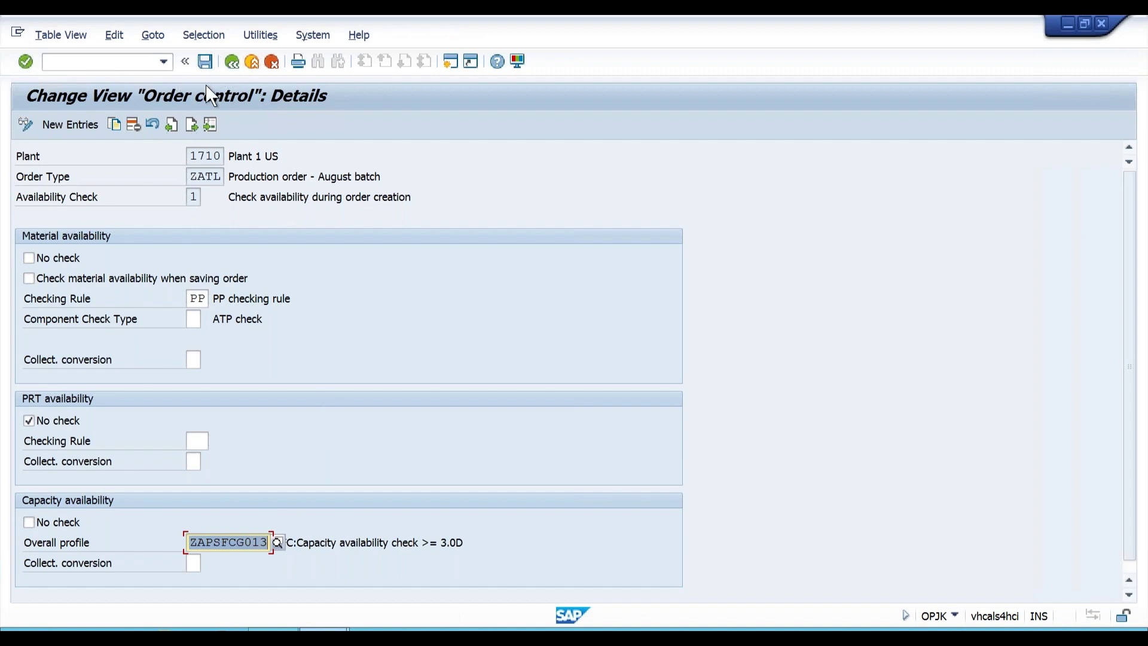
click(232, 62)
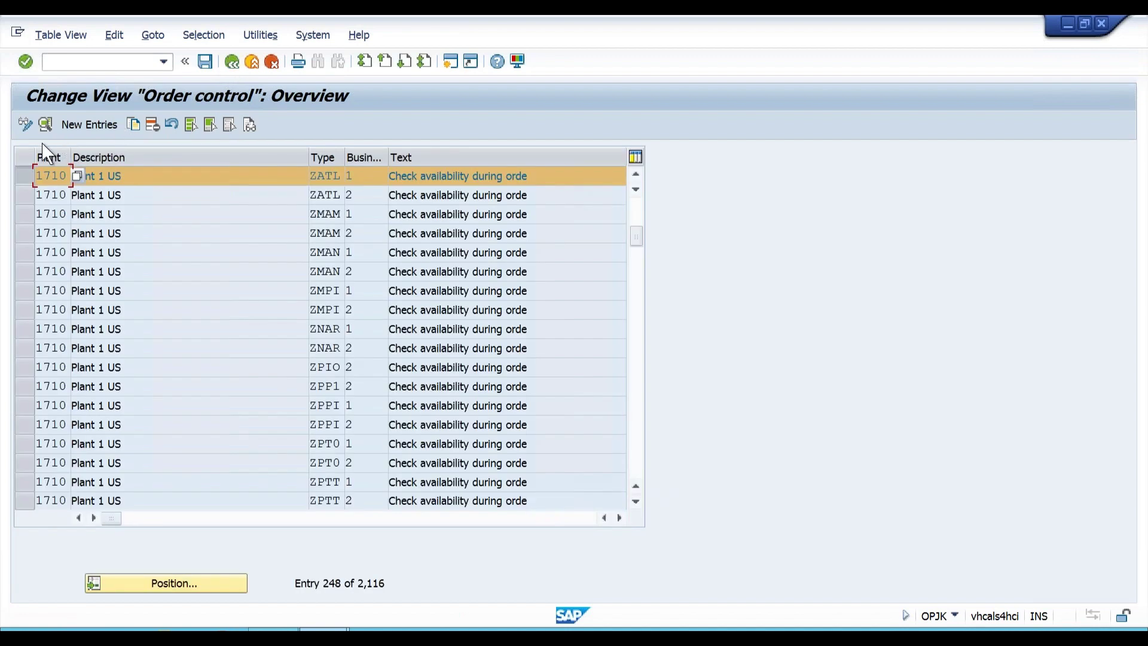
- Back in the IMG, collapse Availability Check and open Define Scheduling Parameters for Production Orders (OPU3)
click(236, 62)
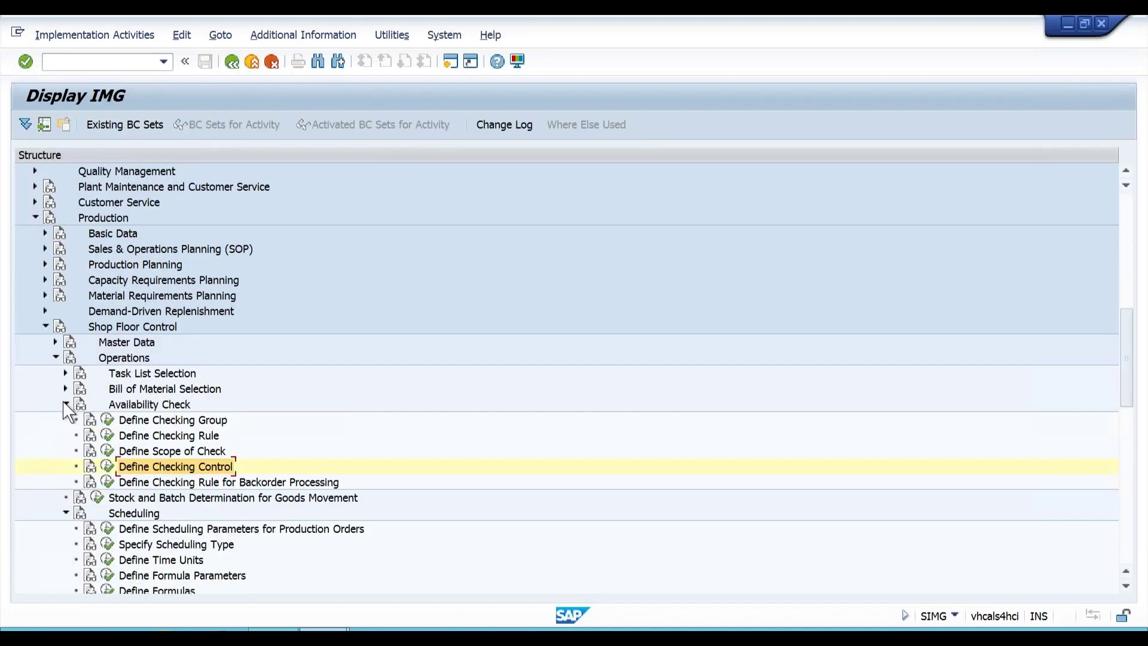
click(65, 404)
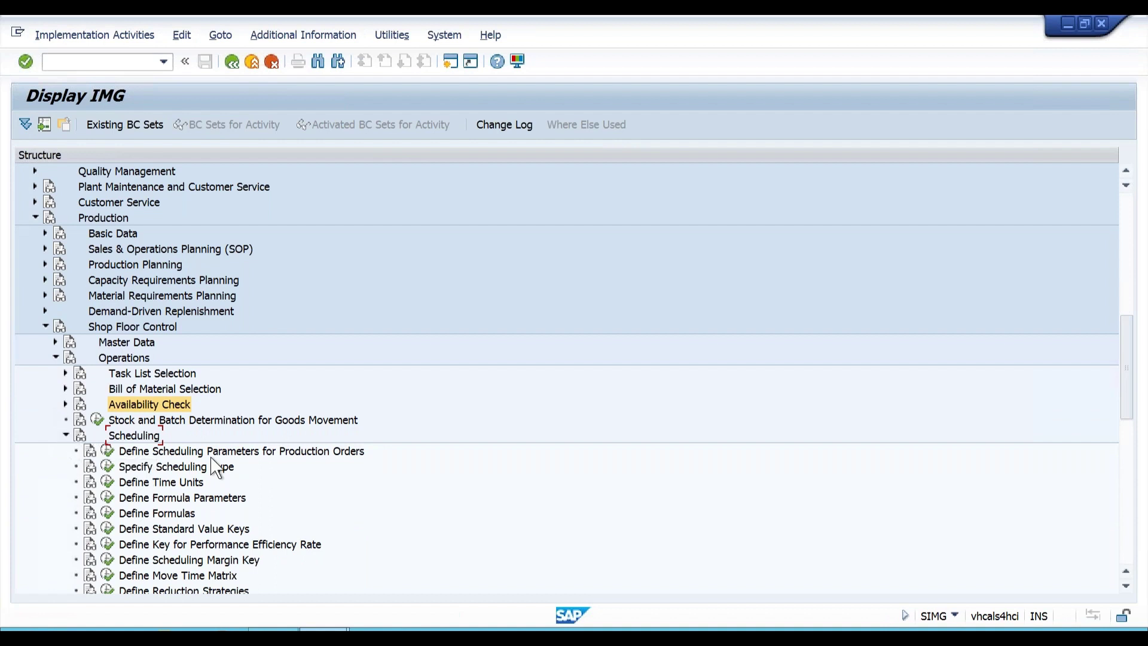
scroll(245, 469, down, 1)
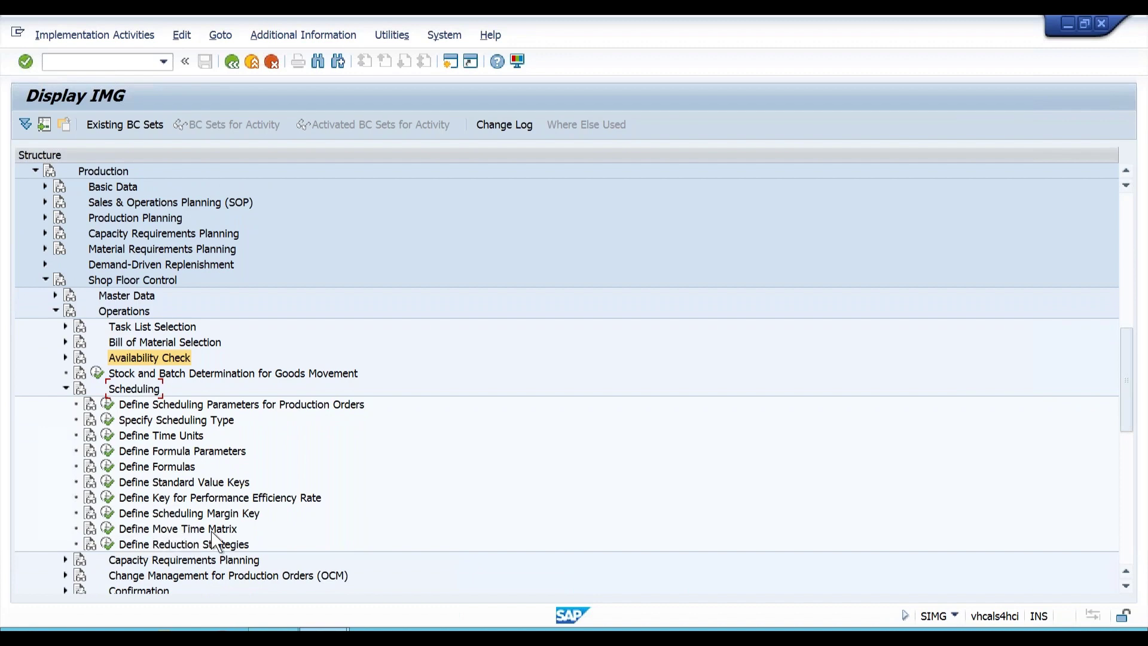
click(105, 407)
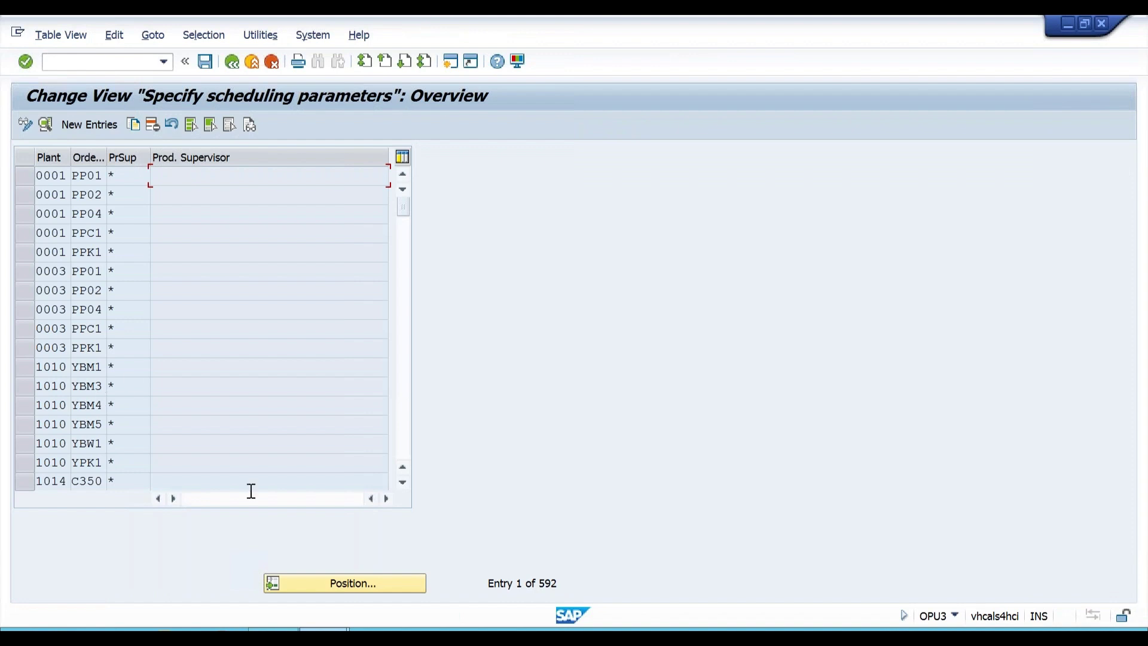
- Jump to the plant 1710 entries and view the 1710 MVR scheduling details
click(333, 583)
text(1710)
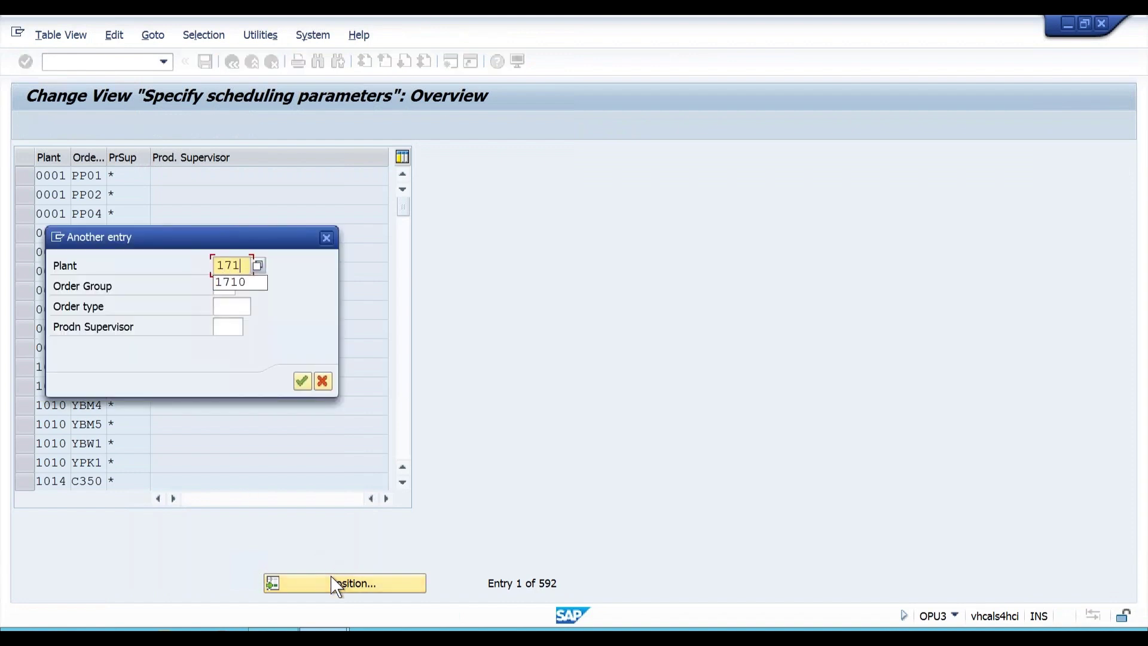
key(Return)
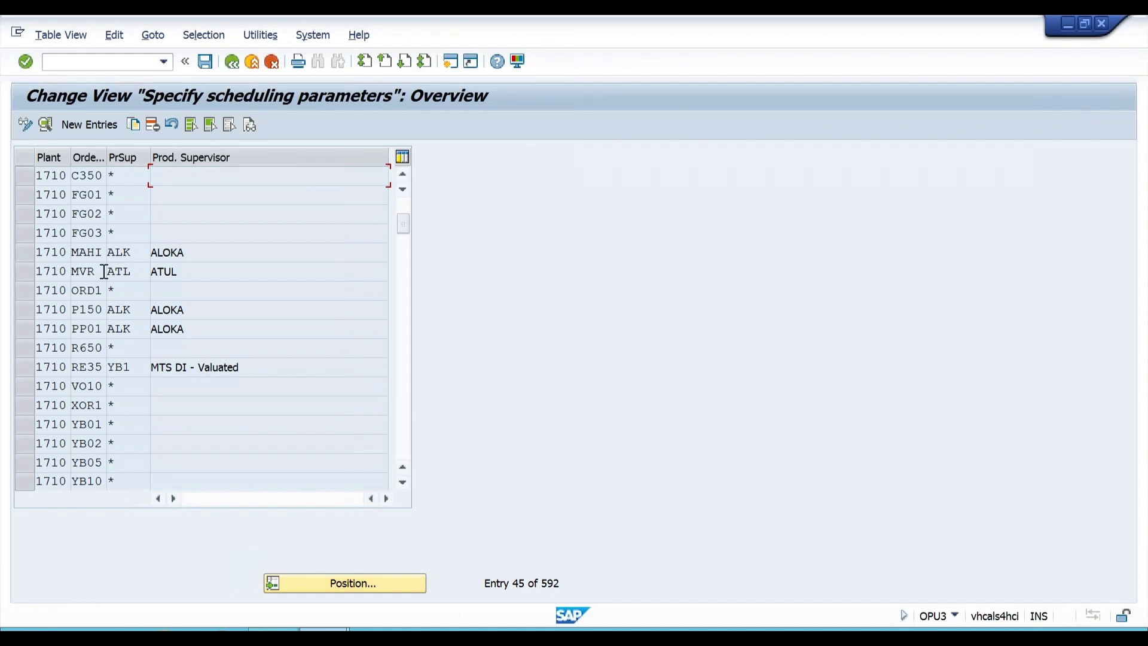
click(23, 275)
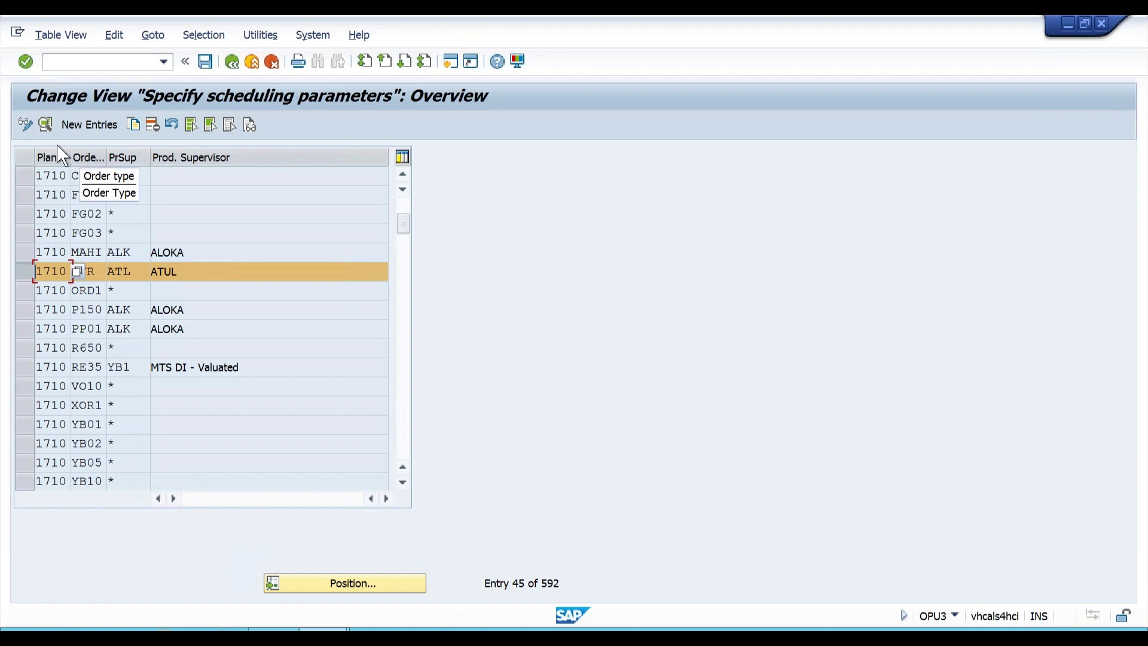
click(45, 124)
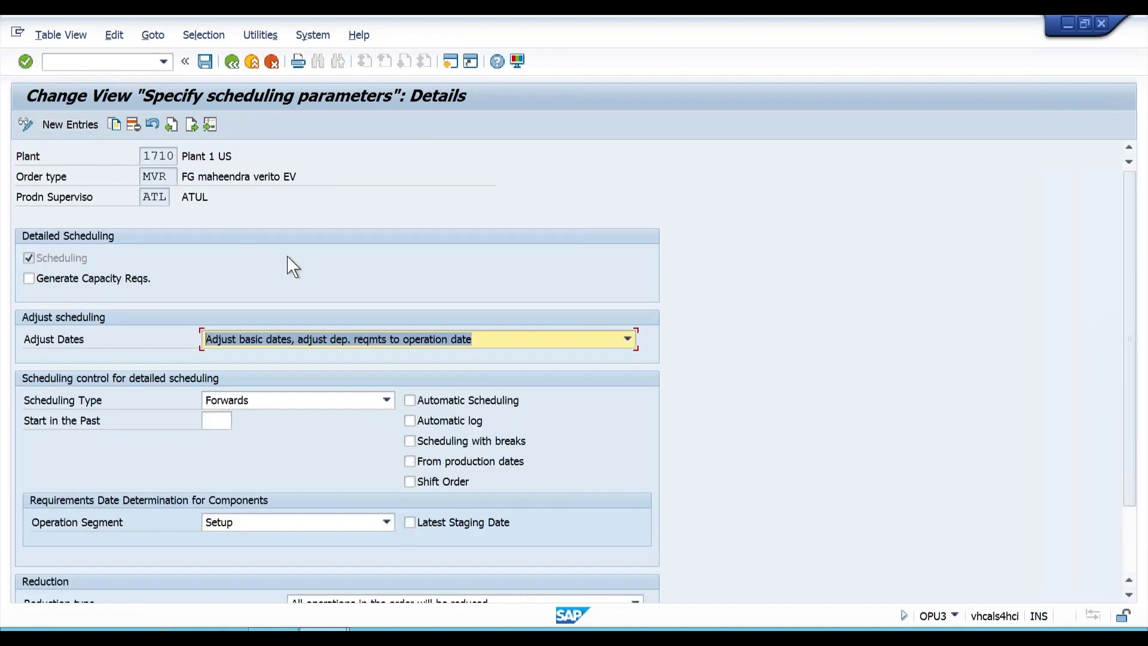
click(233, 61)
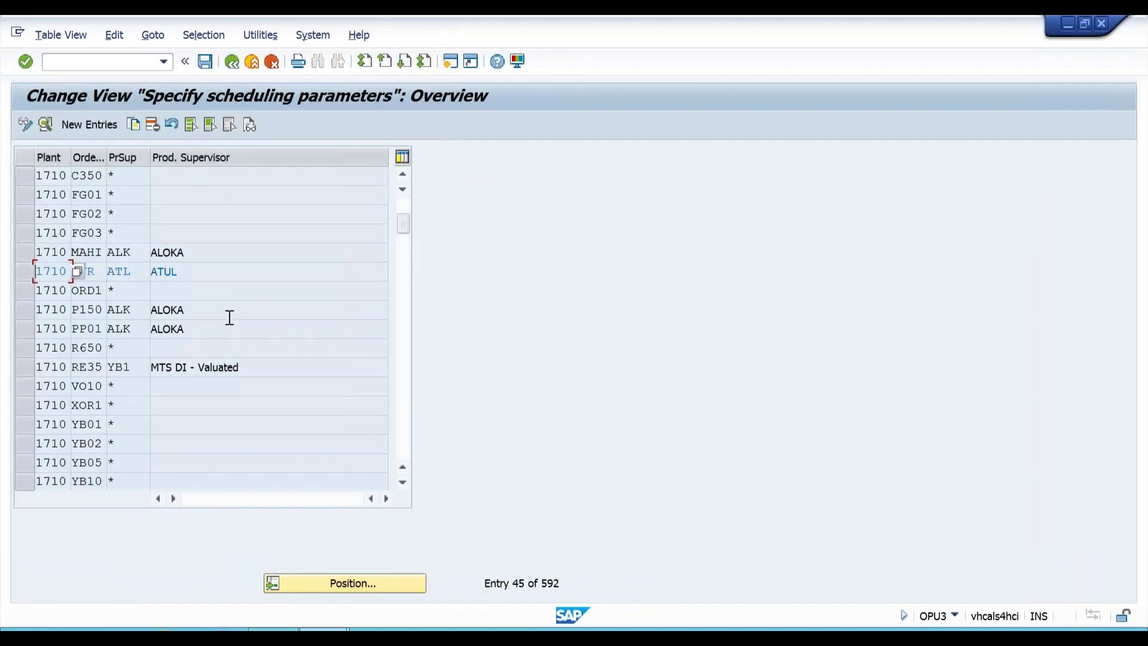
- Position the scheduling parameters table on order type ZATL
scroll(236, 320, up, 2)
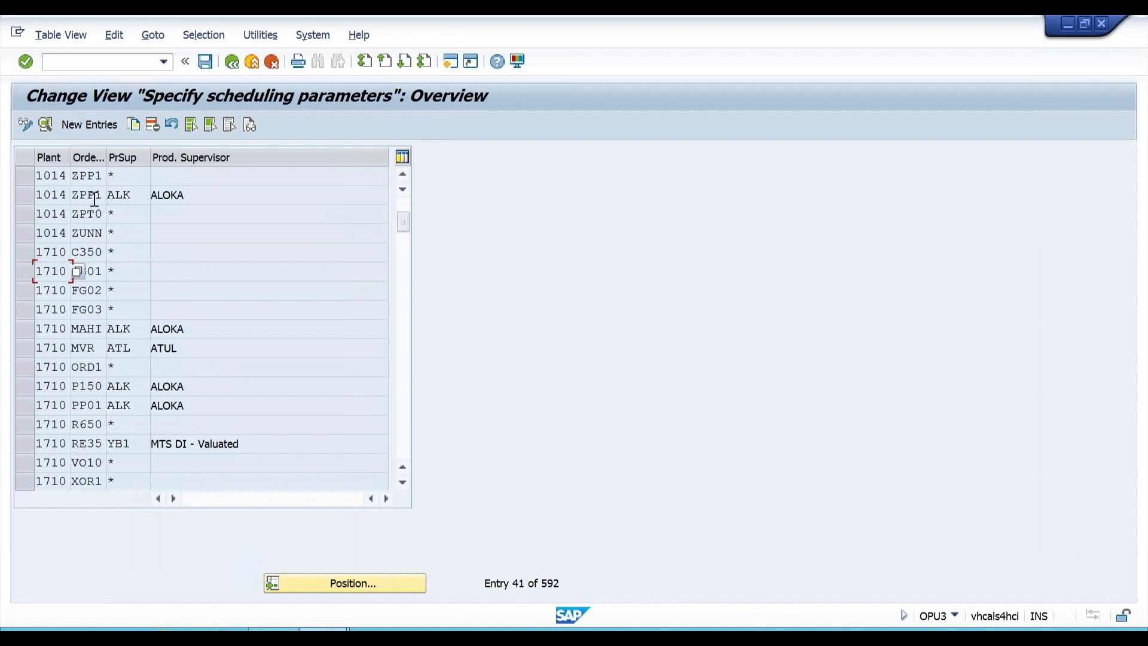
scroll(75, 269, up, 3)
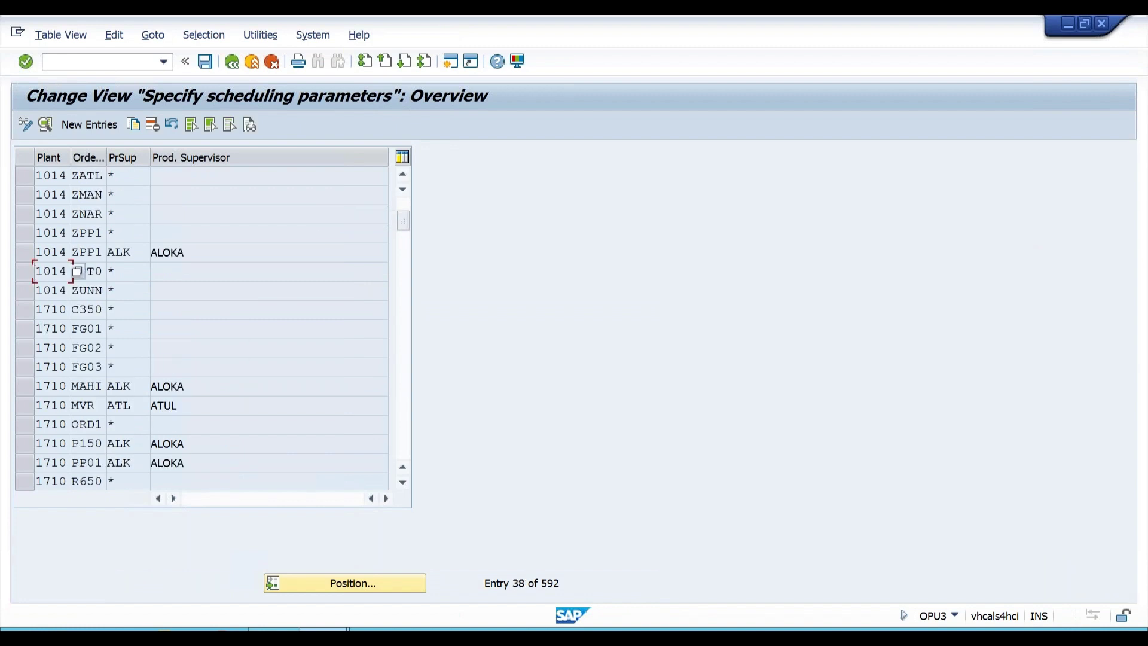
click(22, 175)
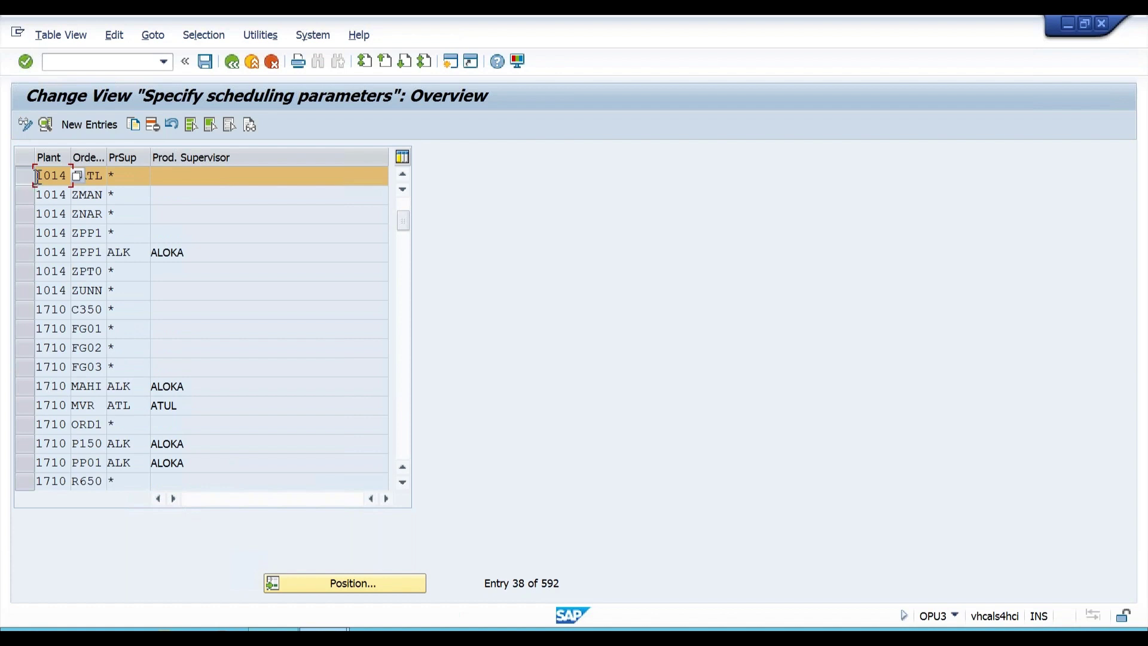
click(365, 590)
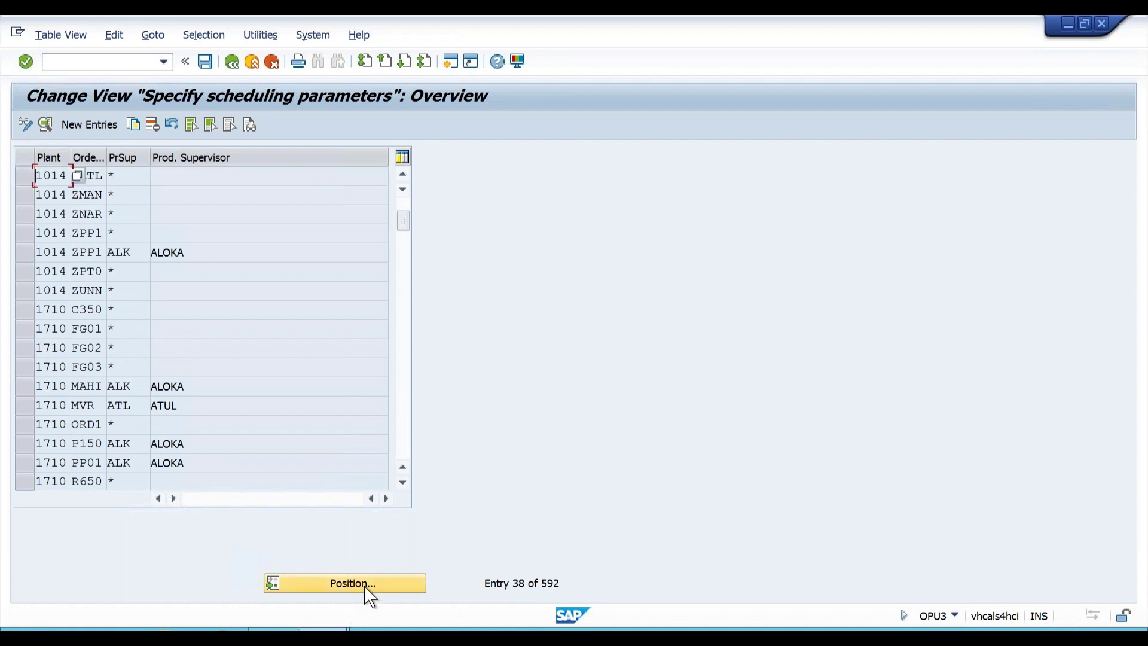
key(Tab)
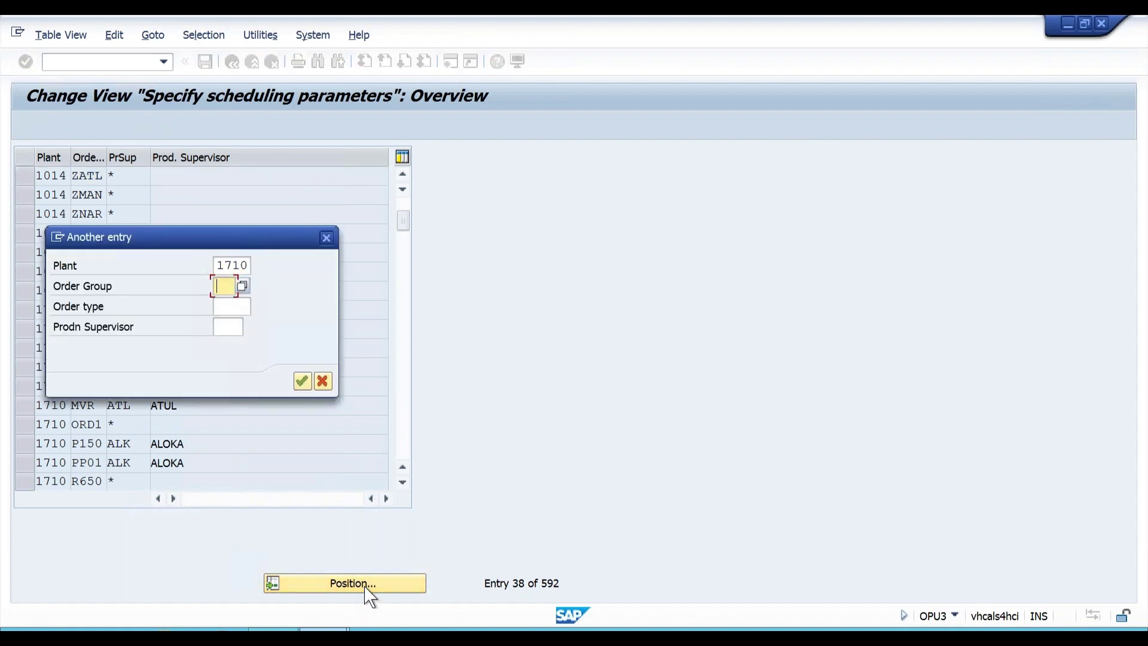
key(Tab)
text(ZT)
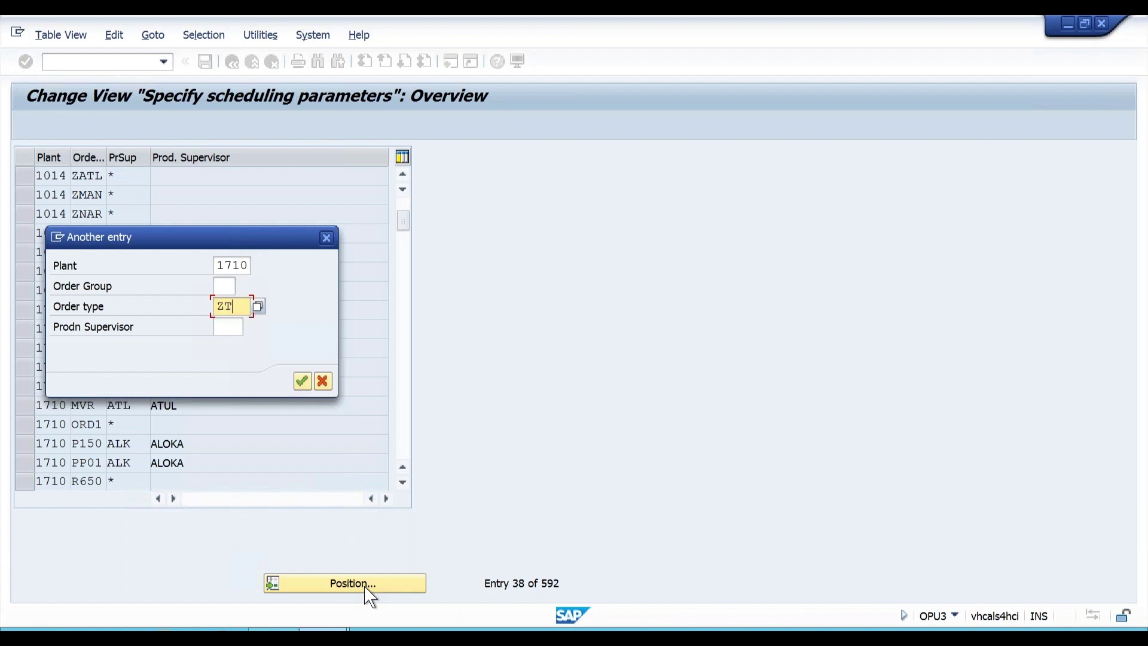
key(Return)
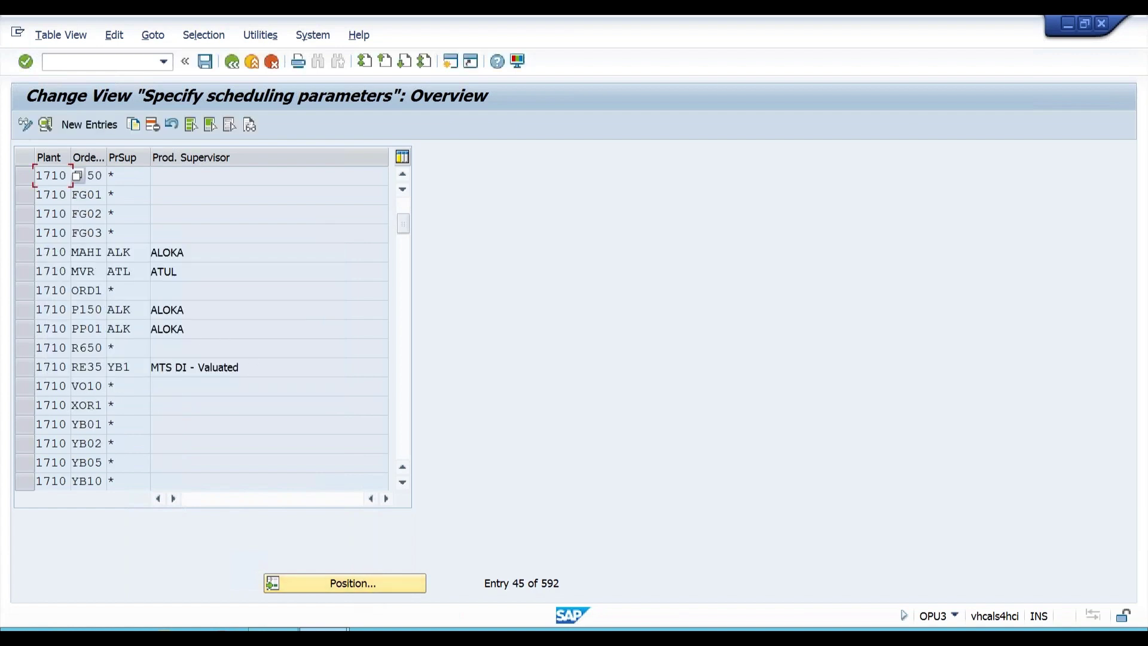
- Select the 1710 ZATL entry and display its scheduling details
scroll(78, 175, up, 2)
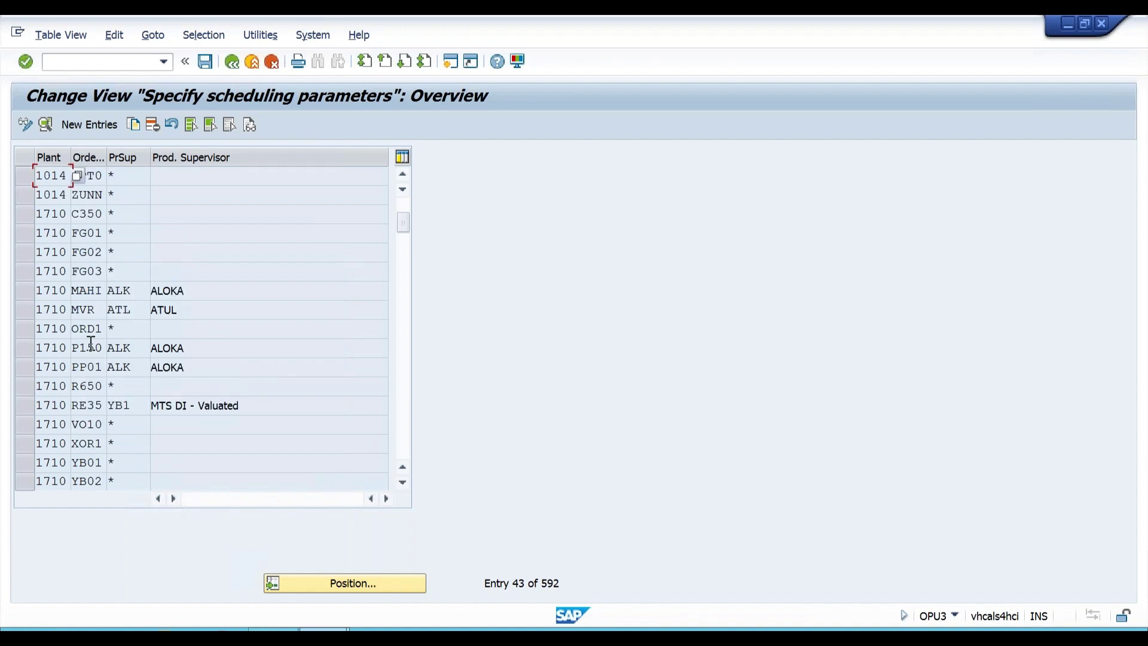
scroll(91, 443, down, 2)
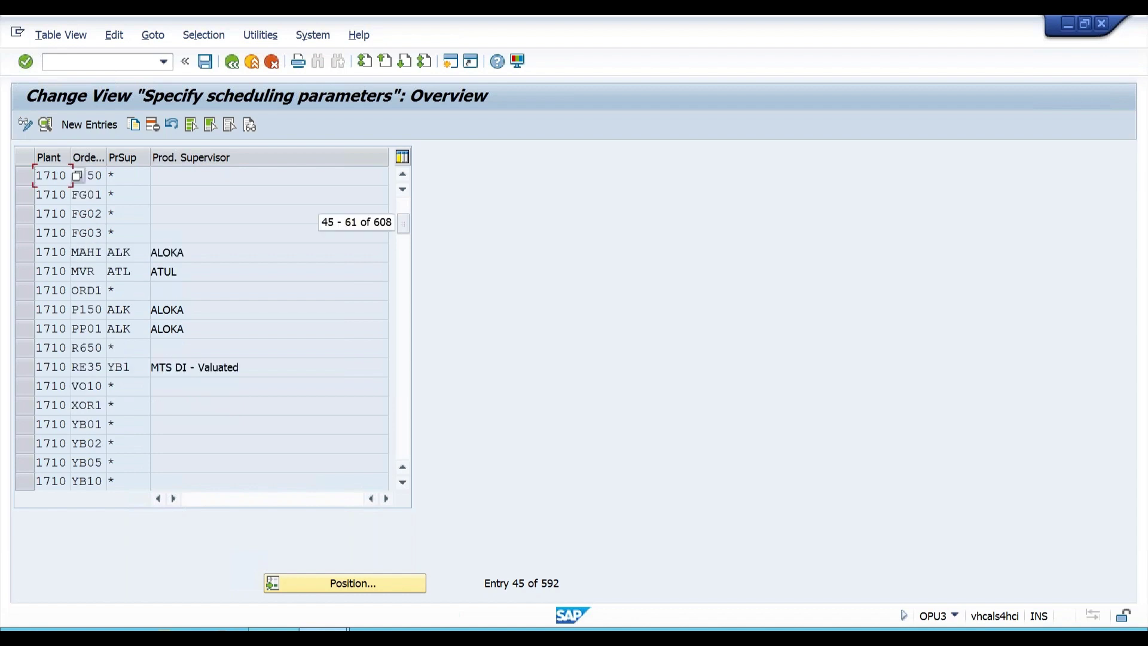
scroll(77, 175, down, 2)
scroll(77, 176, down, 4)
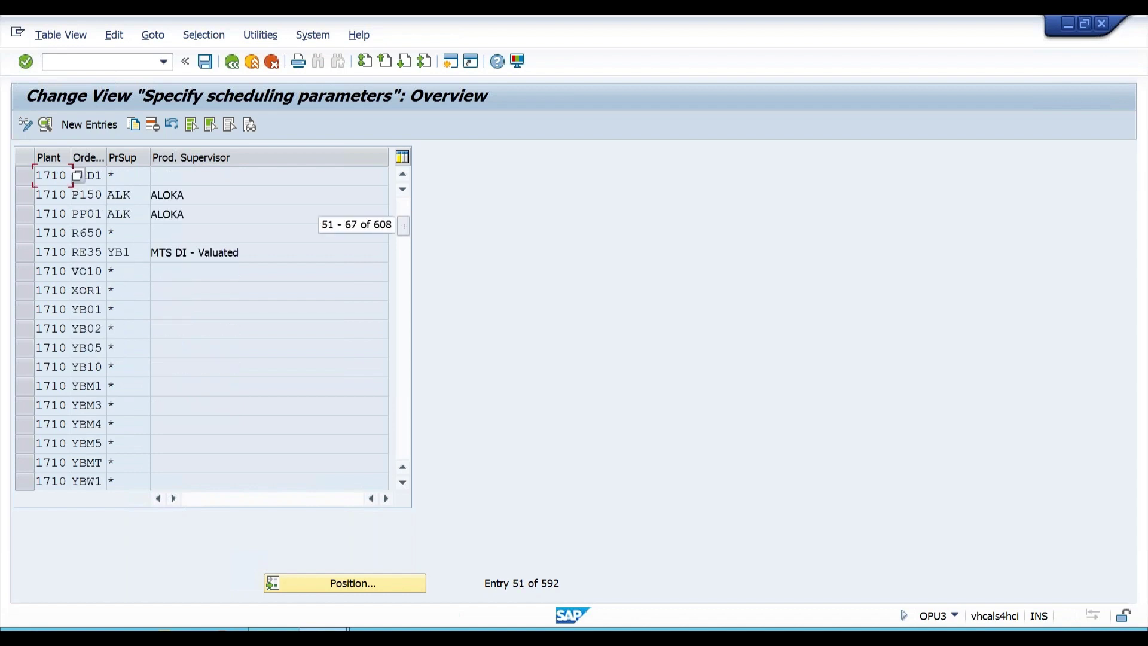
scroll(77, 176, down, 2)
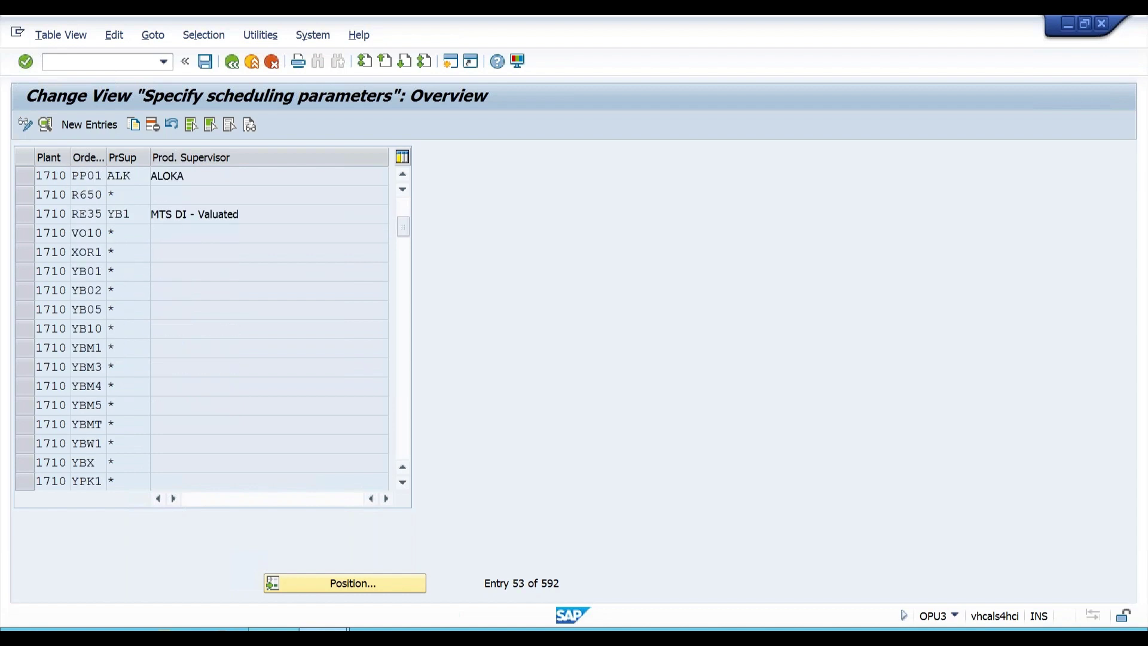
scroll(77, 175, down, 4)
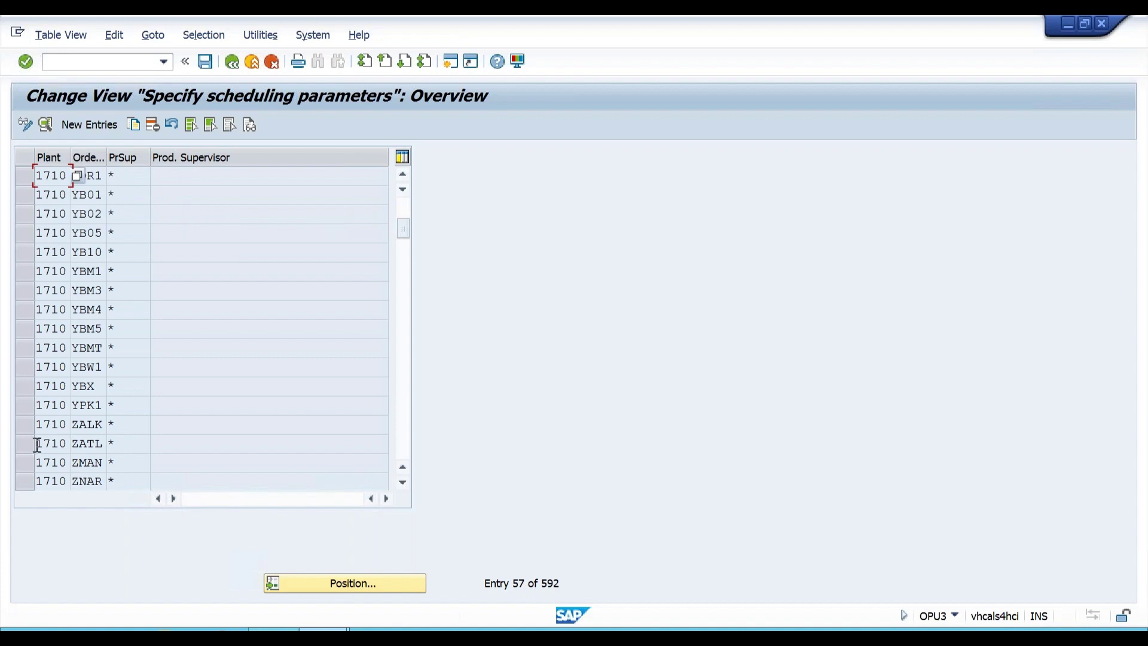
click(26, 443)
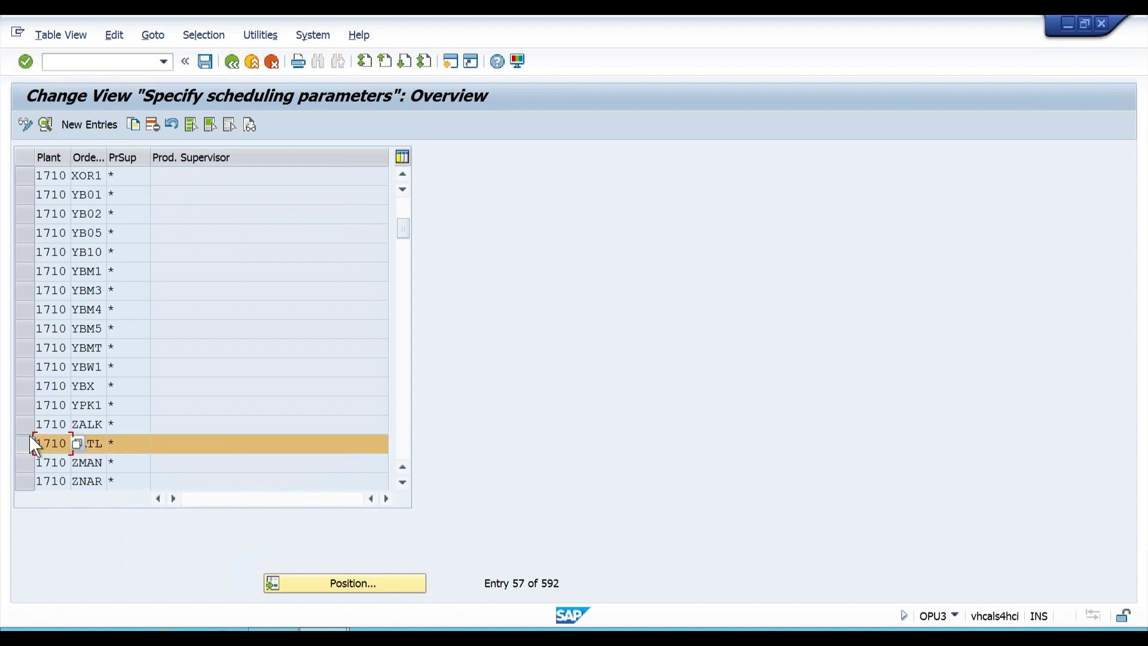
click(44, 124)
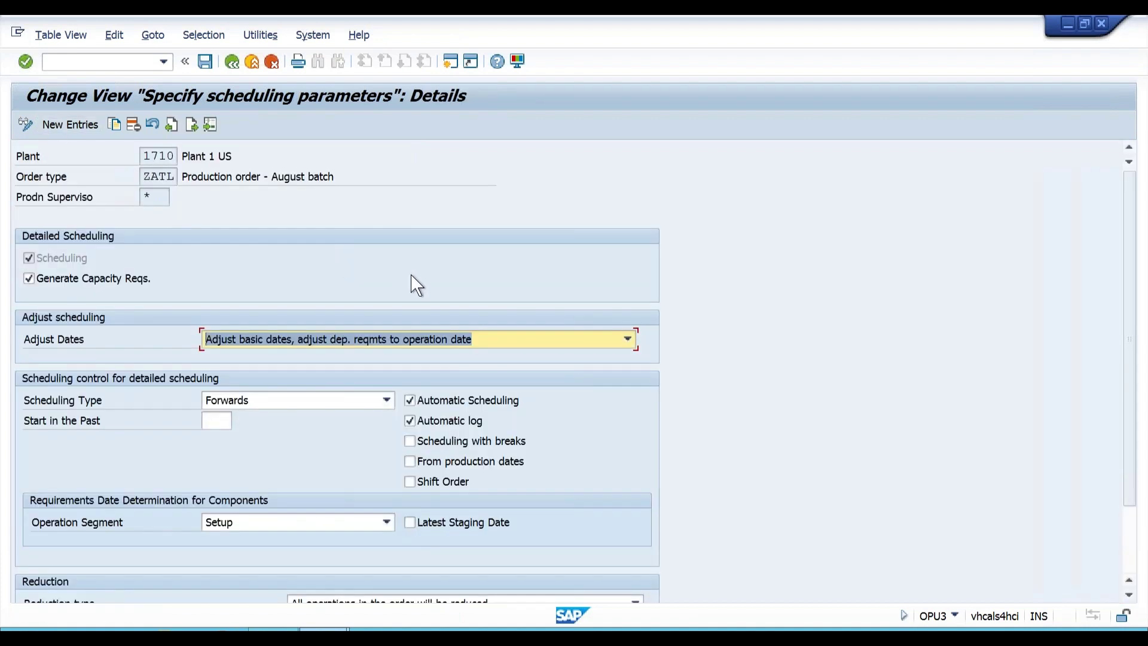
- Go back from the 1710 ZATL details to Display IMG and collapse the Scheduling node
scroll(417, 285, down, 1)
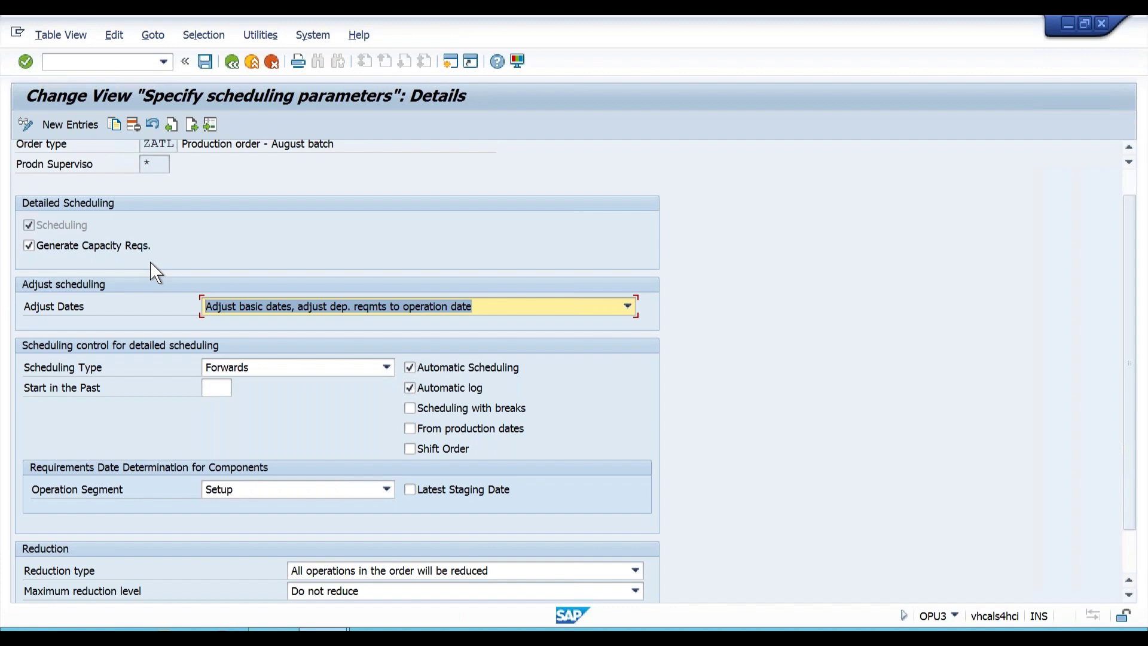
click(233, 62)
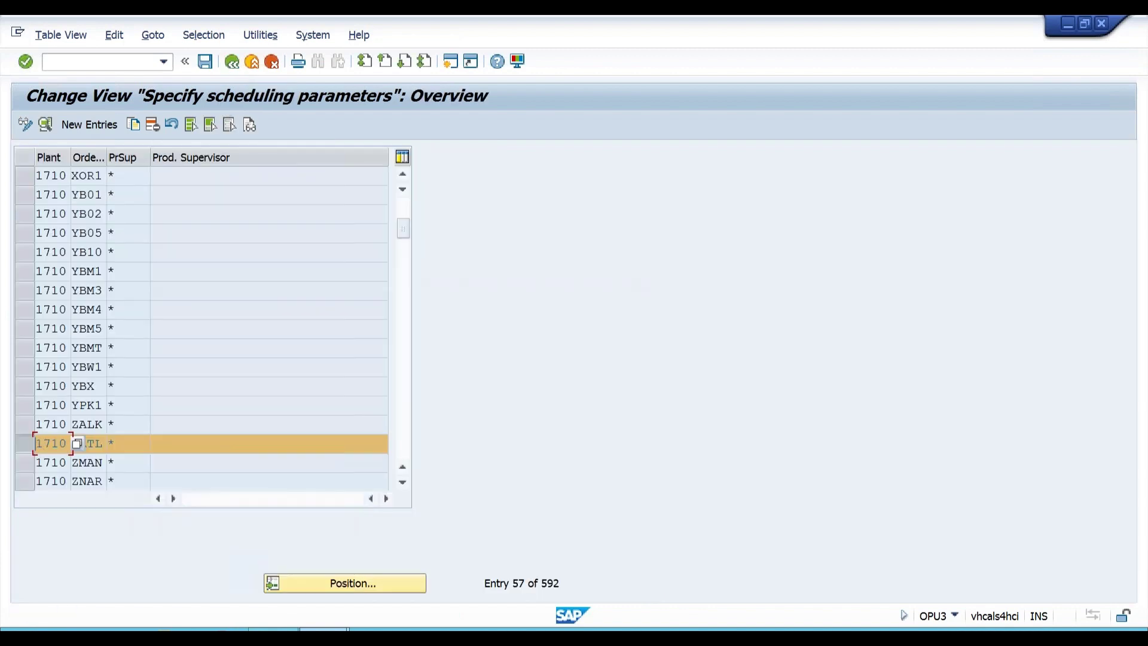
click(25, 443)
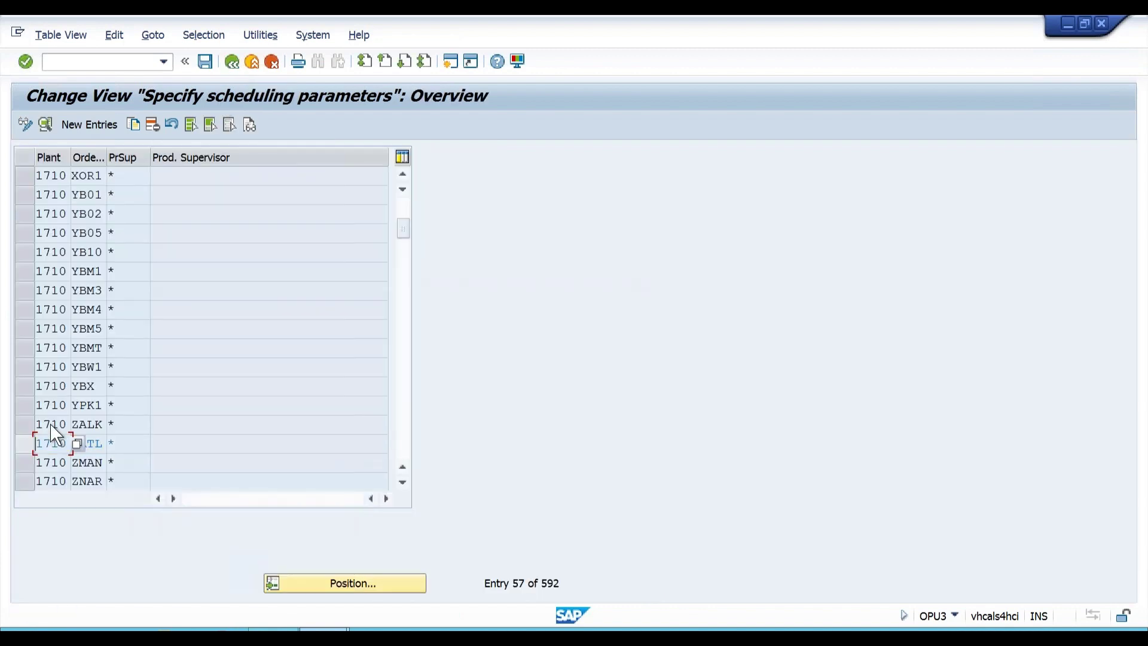
click(233, 62)
click(66, 390)
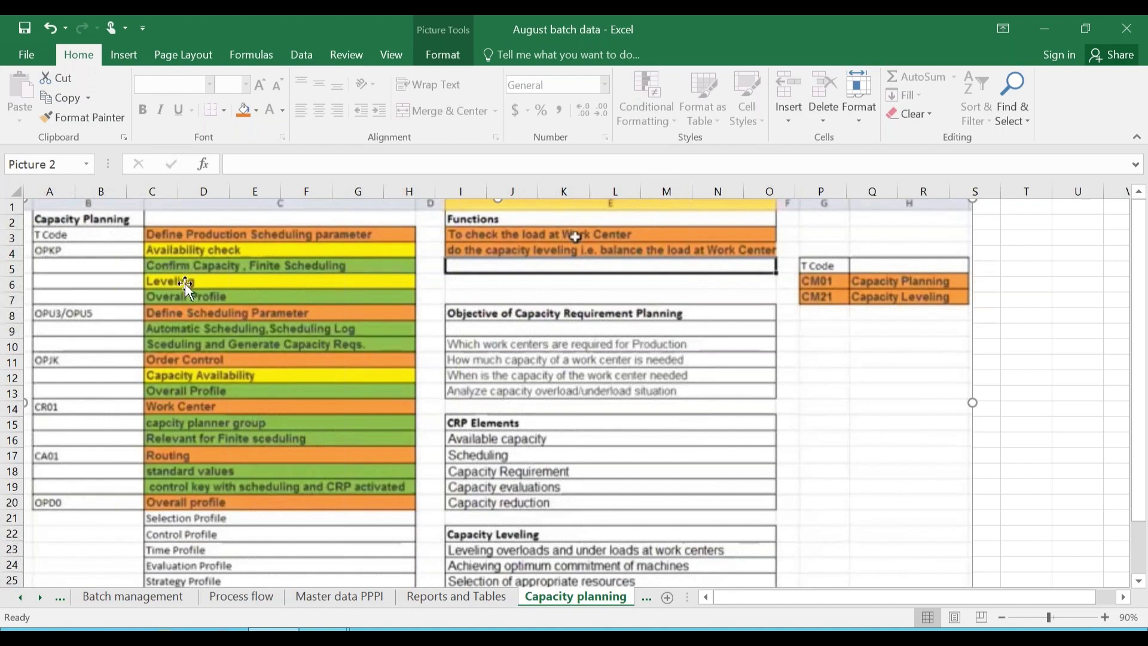
- Scroll the Capacity planning notes down to the profile list, then bring back the SAP Display IMG
scroll(292, 247, down, 2)
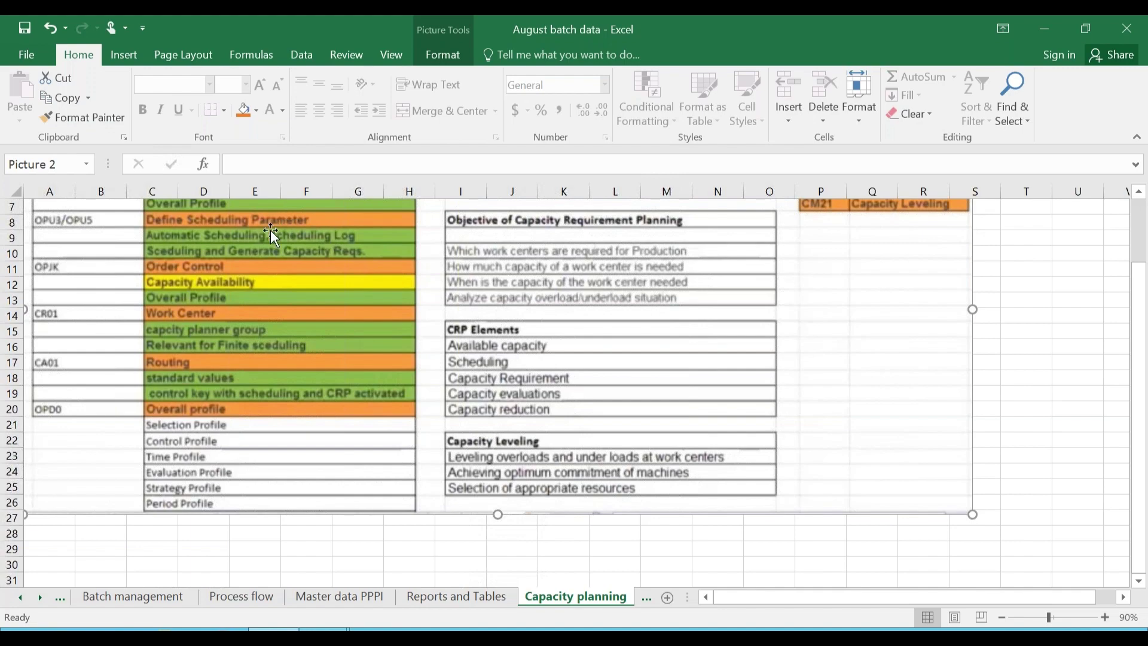
click(325, 637)
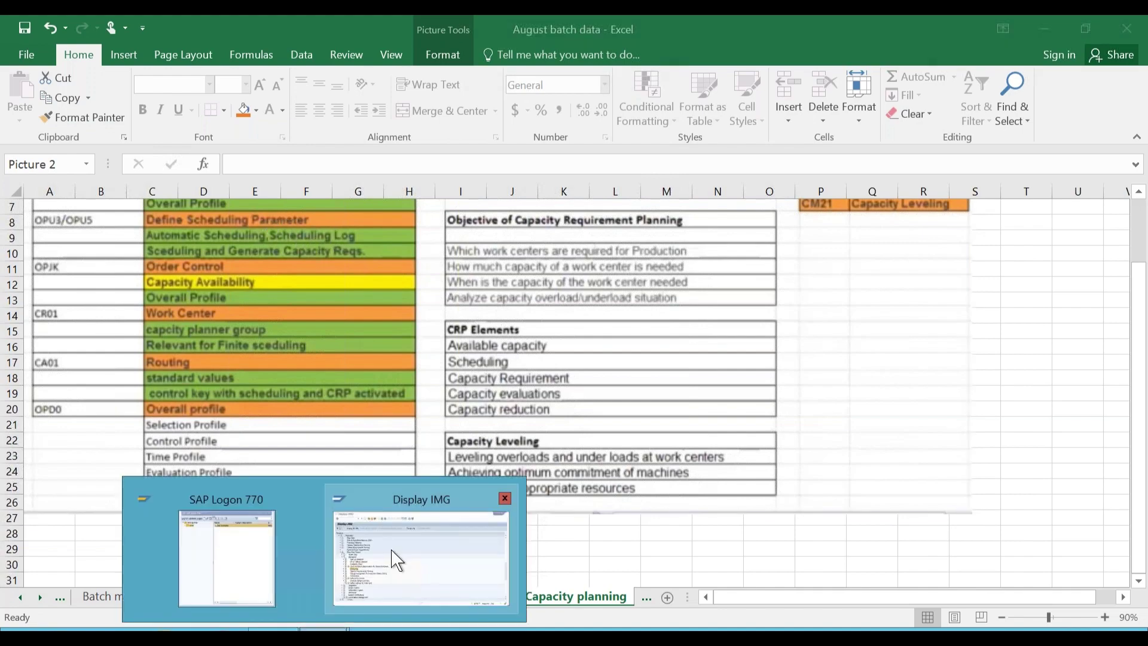
click(396, 560)
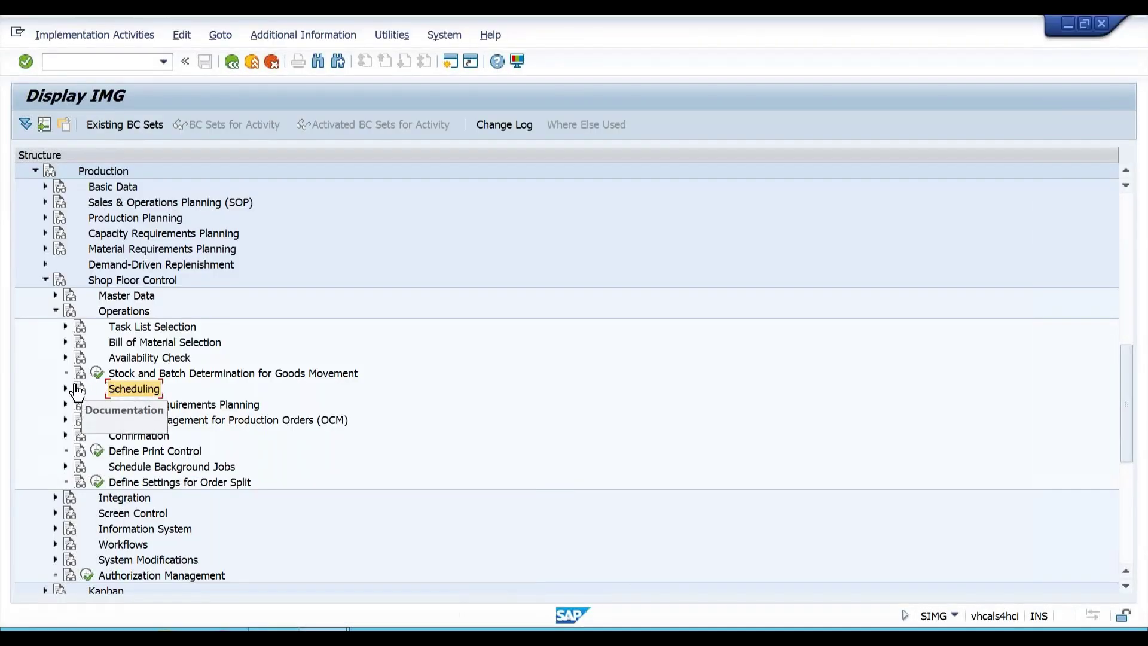
- Review the detailed scheduling parameters of production order entry 0001 PP01, then return to the IMG
click(66, 388)
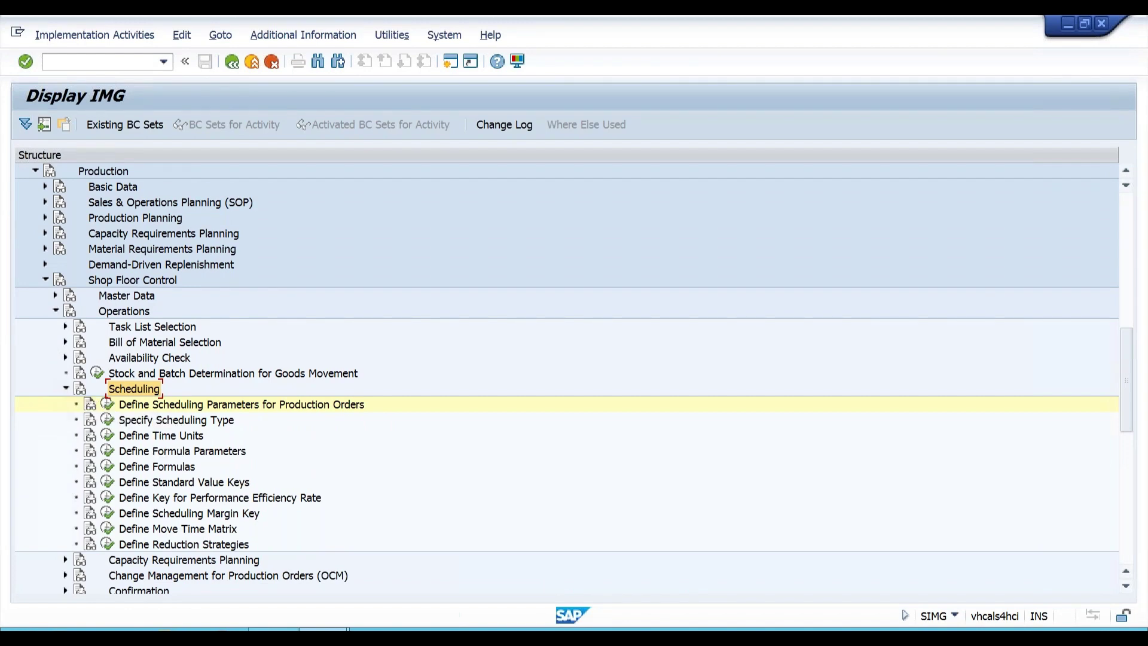
click(108, 404)
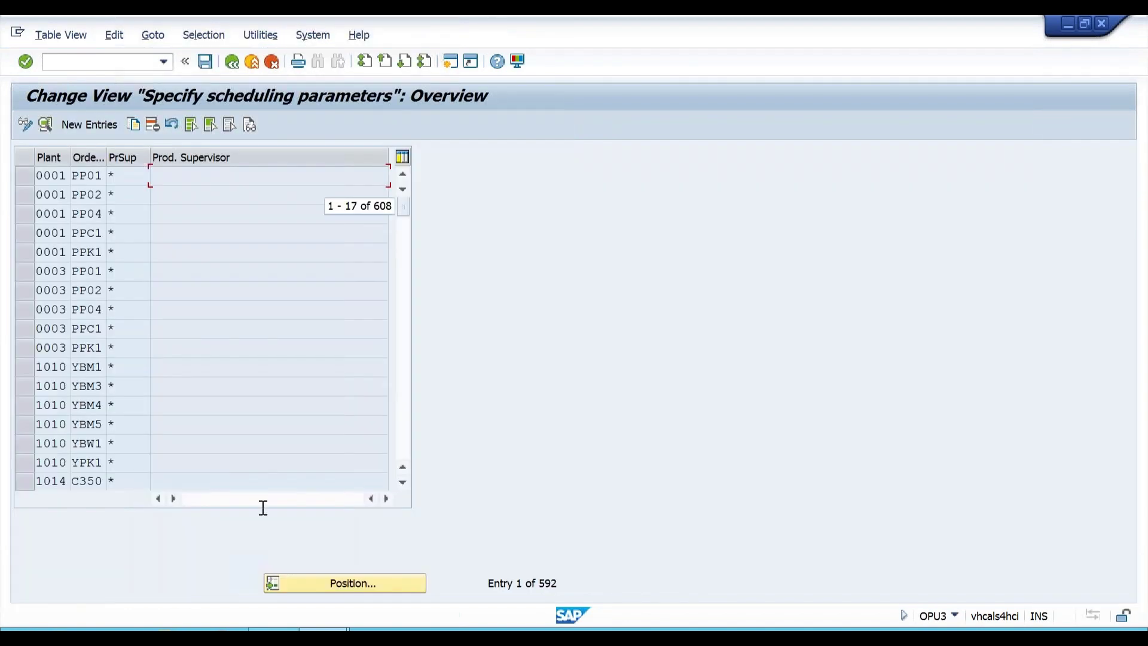
click(25, 177)
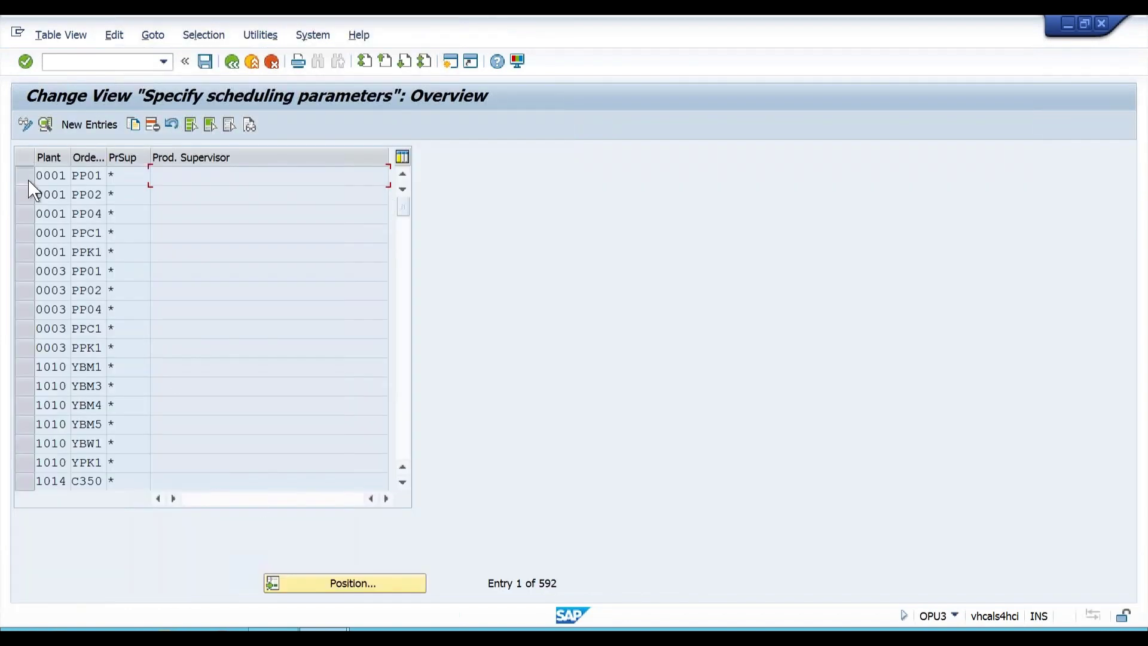
click(45, 125)
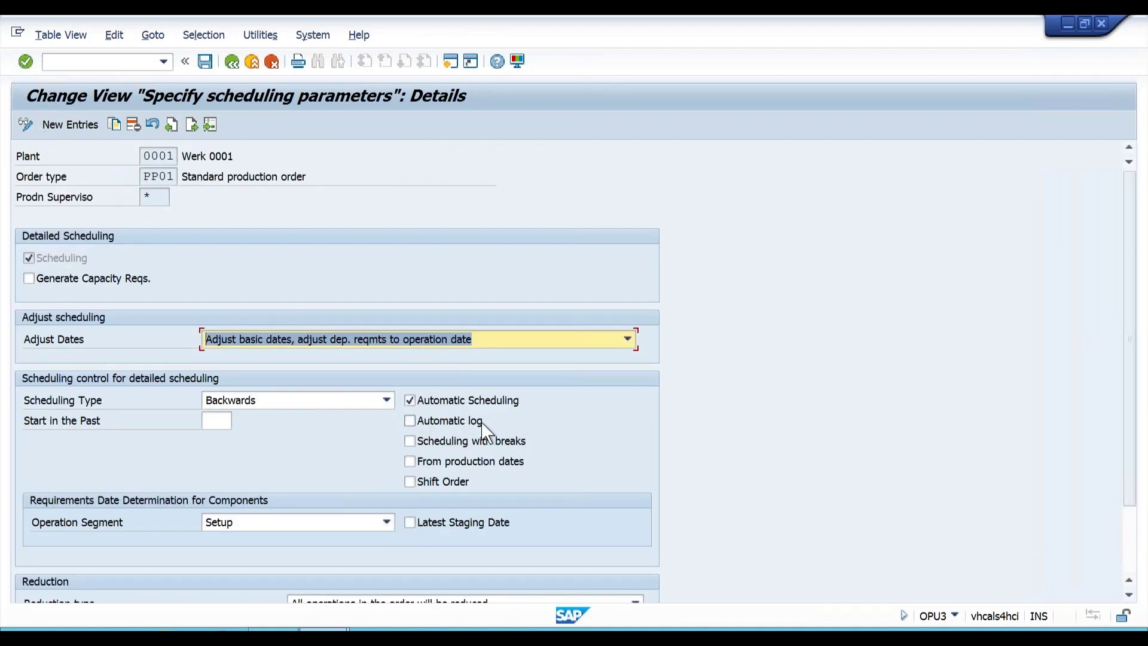
click(232, 63)
click(232, 62)
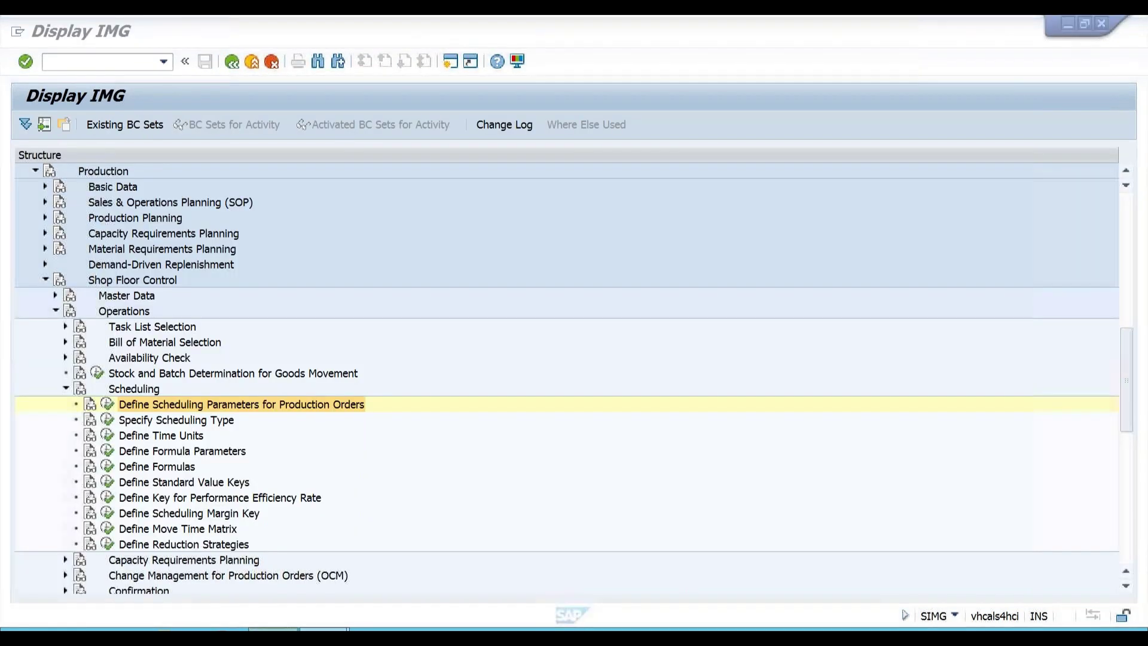
- Check the Excel notes, then enter transaction /ncr03 in SAP's command field
key(alt+Tab)
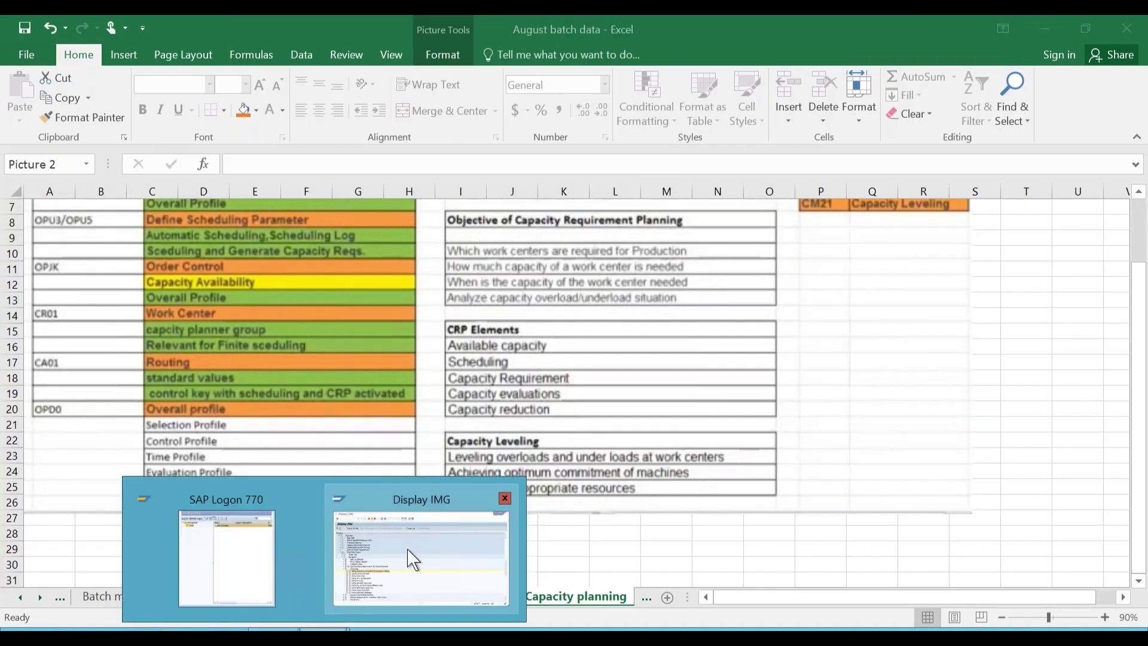
click(409, 550)
click(143, 62)
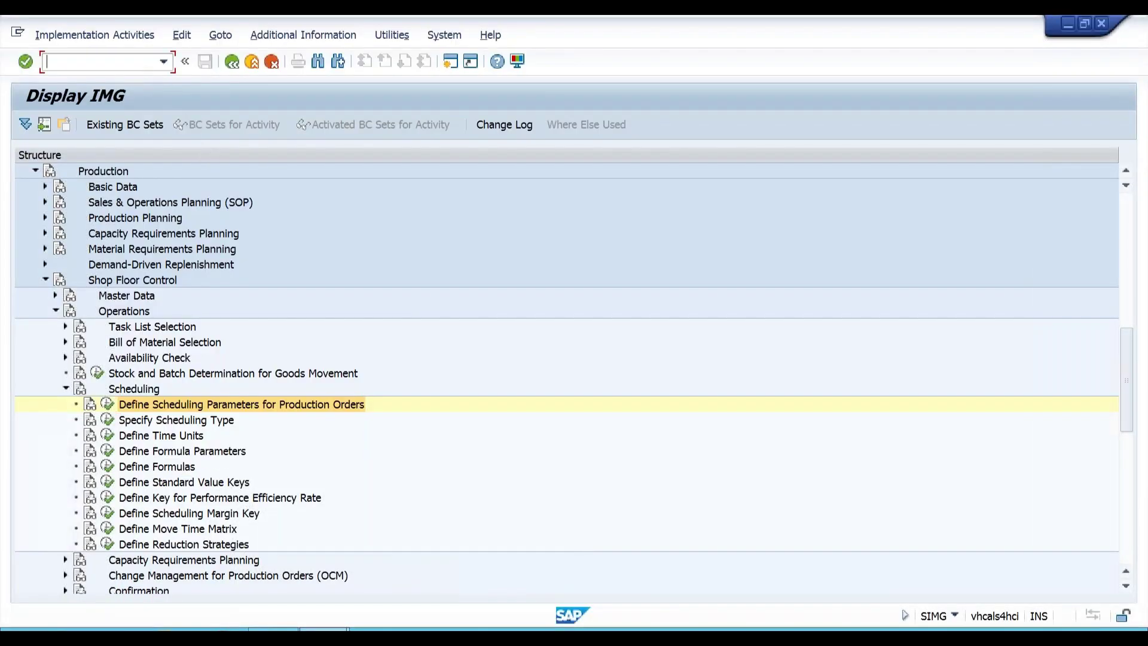
text(/ncr03)
- Display work center Maruti1 in plant 1710
key(Return)
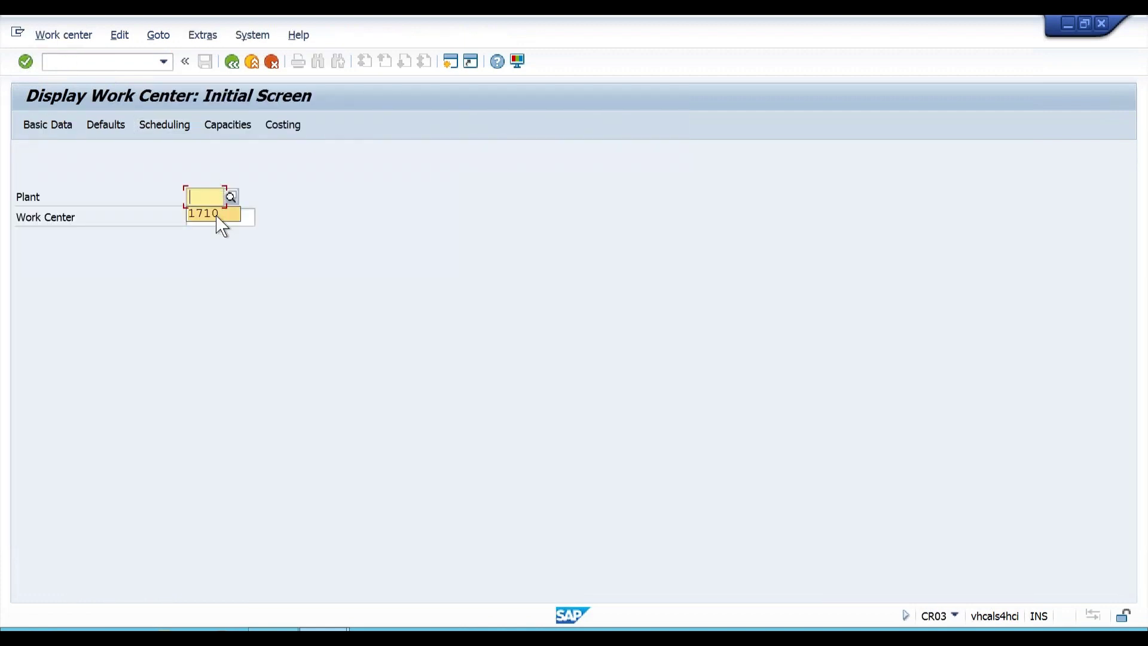
click(218, 222)
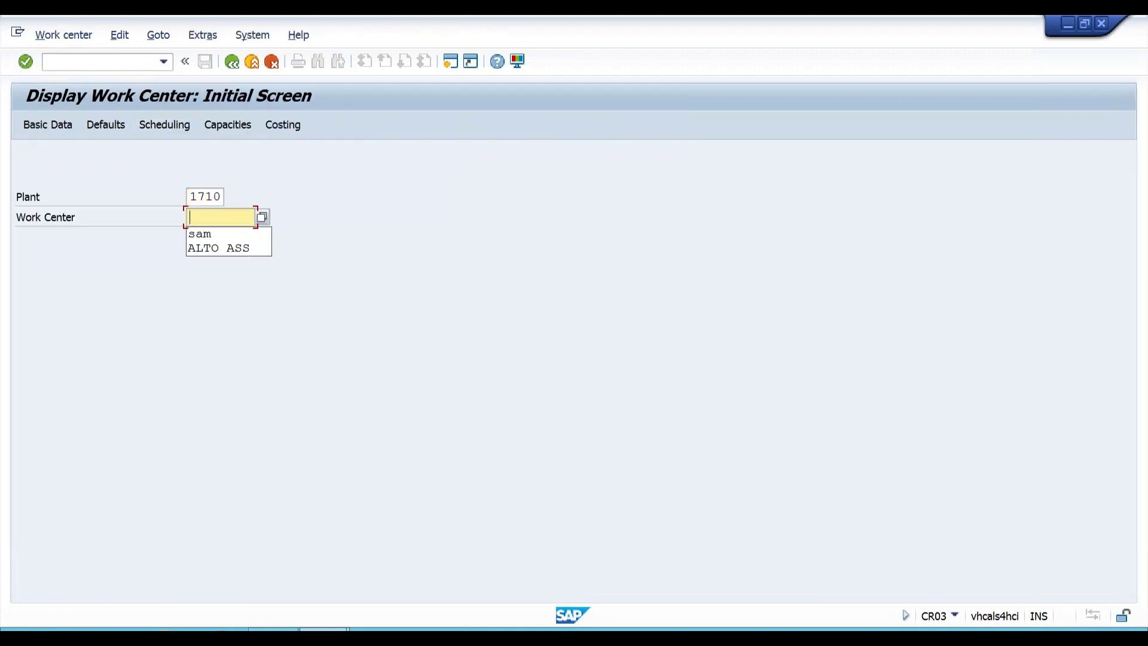
text(Maruti1)
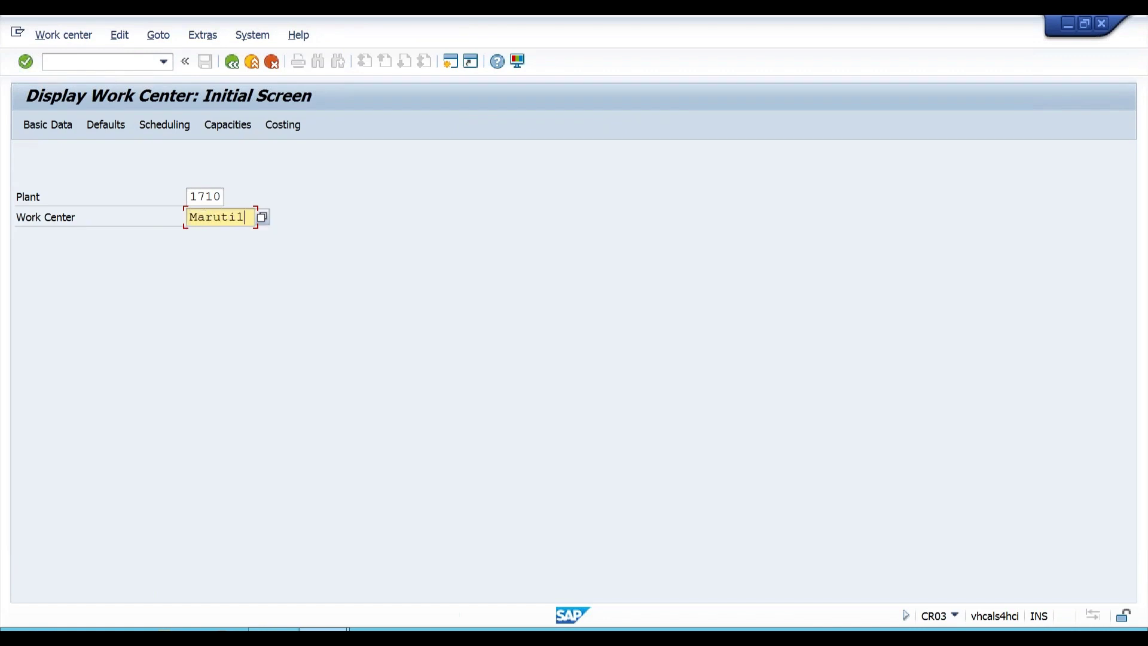
key(Return)
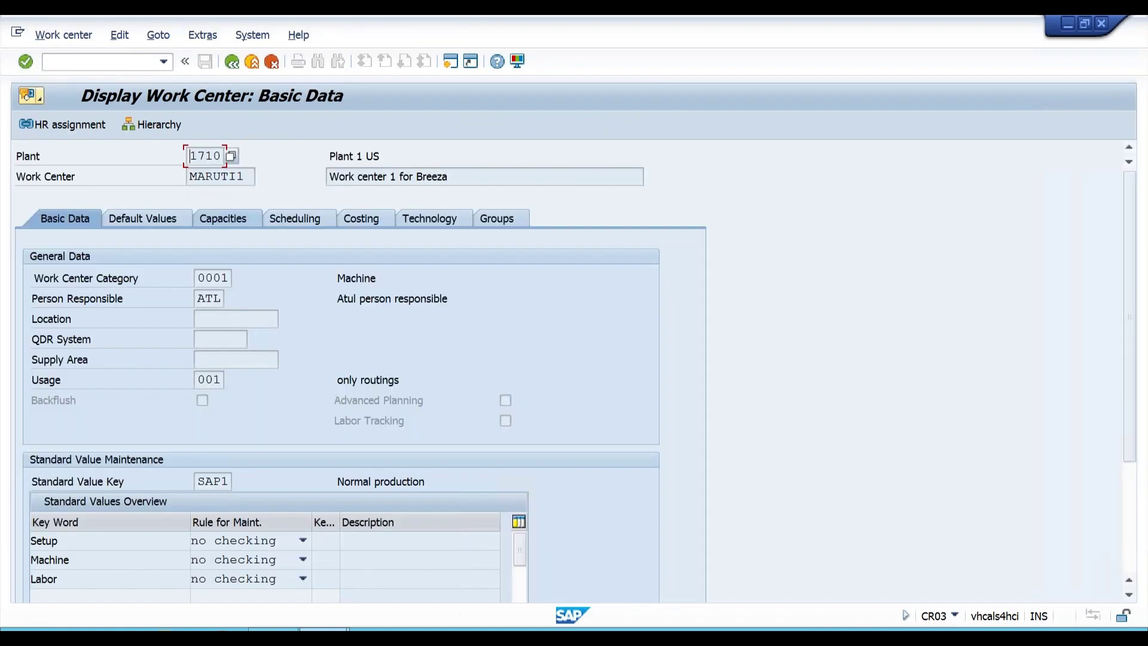
- Inspect capacity 001's header on the Capacities tab, then back out to the work center entry screen
click(223, 218)
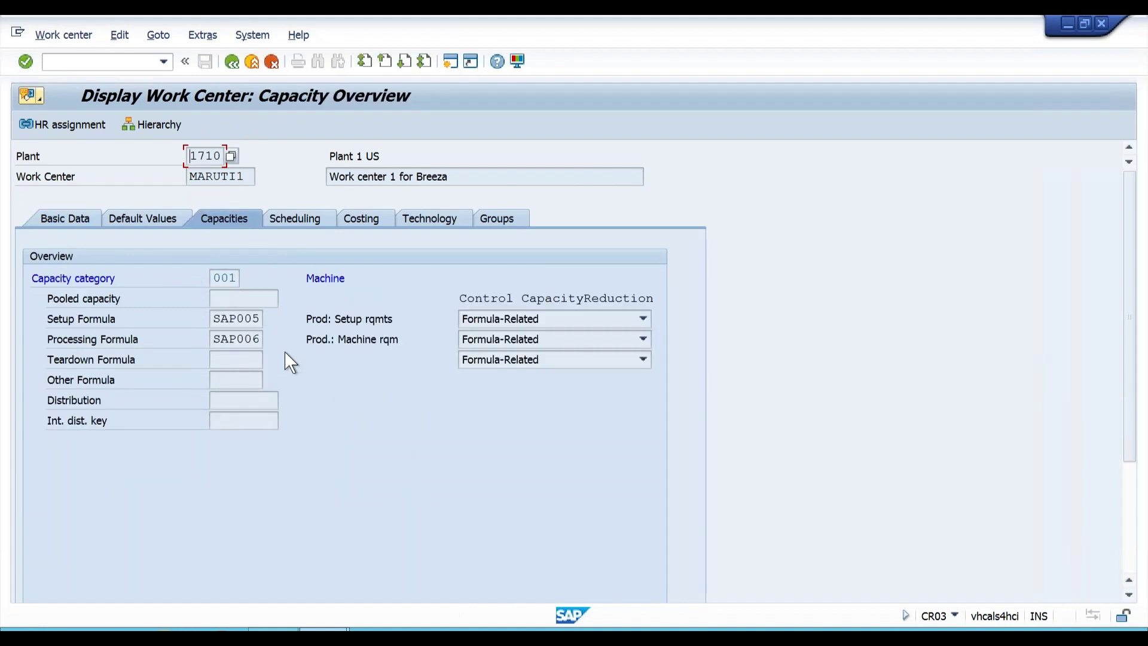
double_click(232, 281)
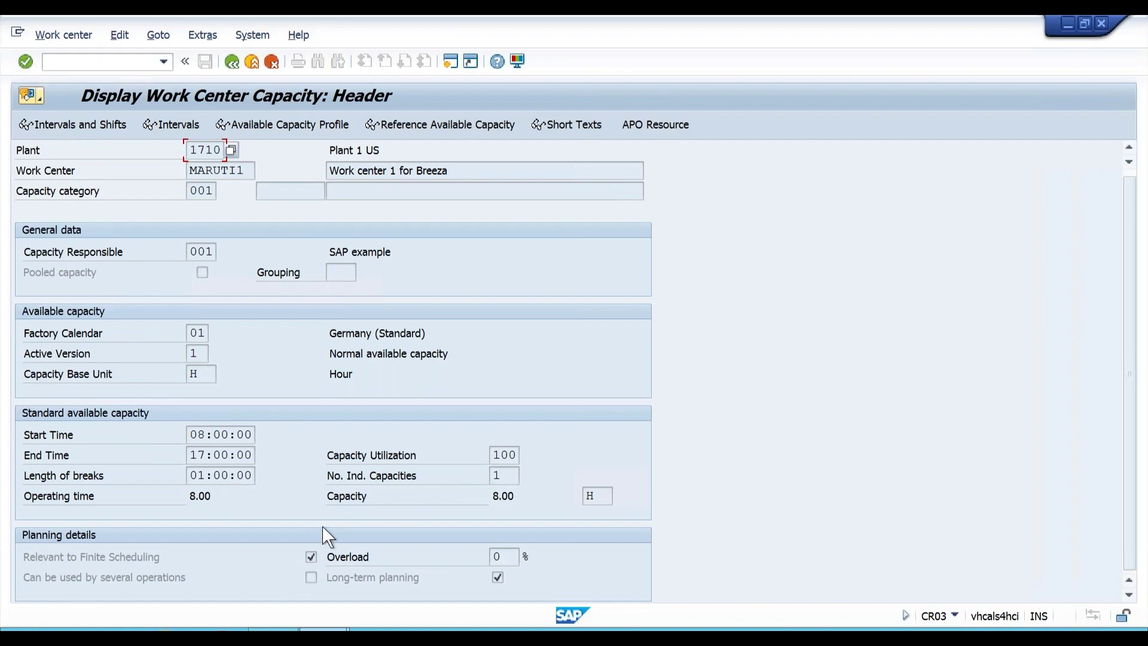
key(alt+Tab)
click(233, 62)
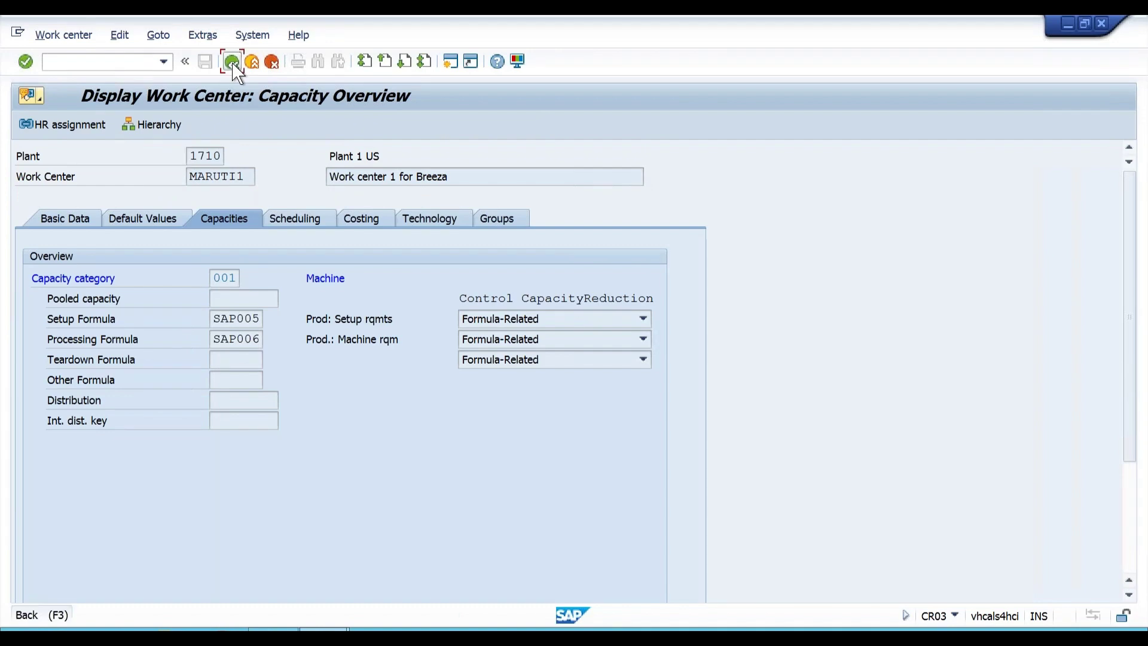
click(233, 62)
- Switch to work center MARUTI2 and open its capacity 002 header
click(248, 216)
key(BackSpace)
text(2)
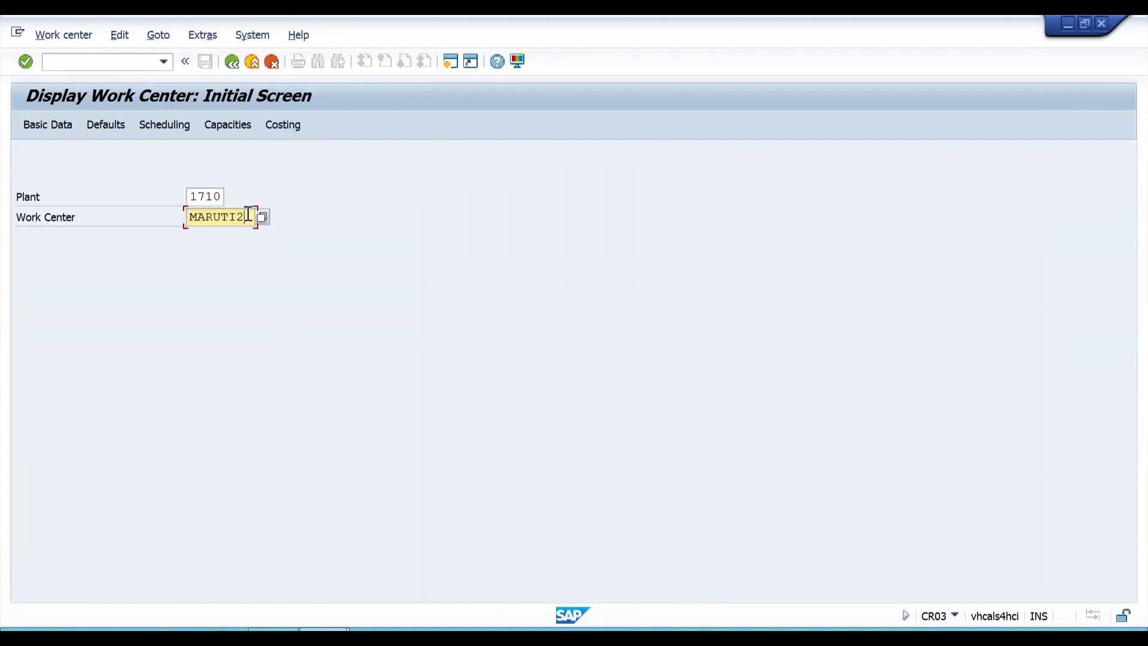
key(Return)
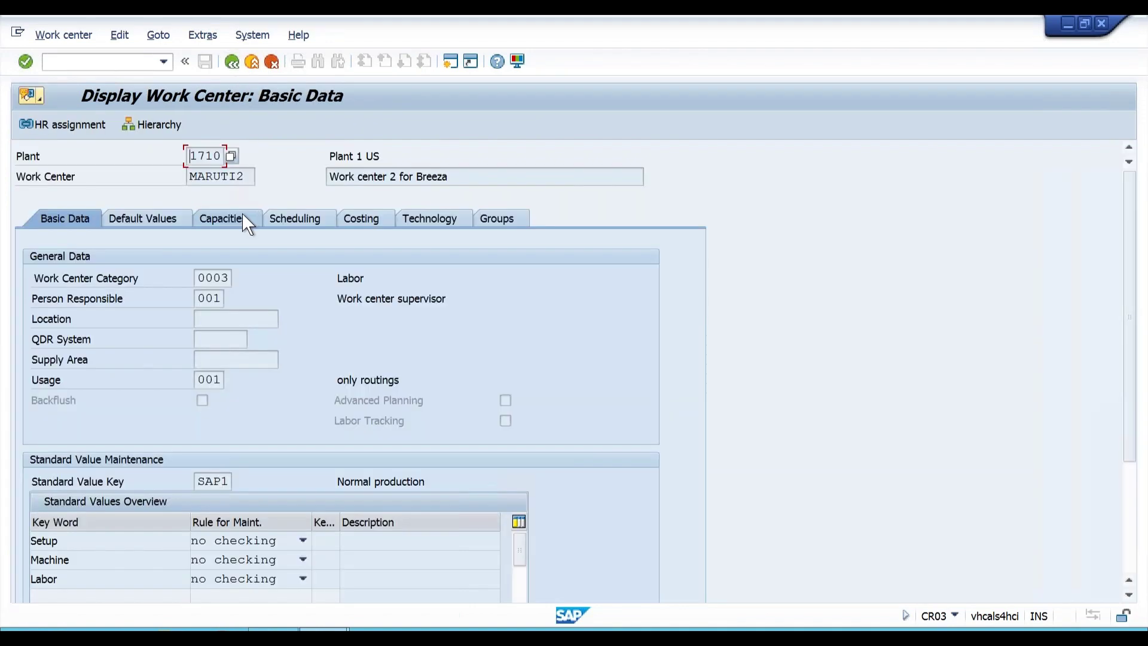
click(241, 214)
double_click(224, 278)
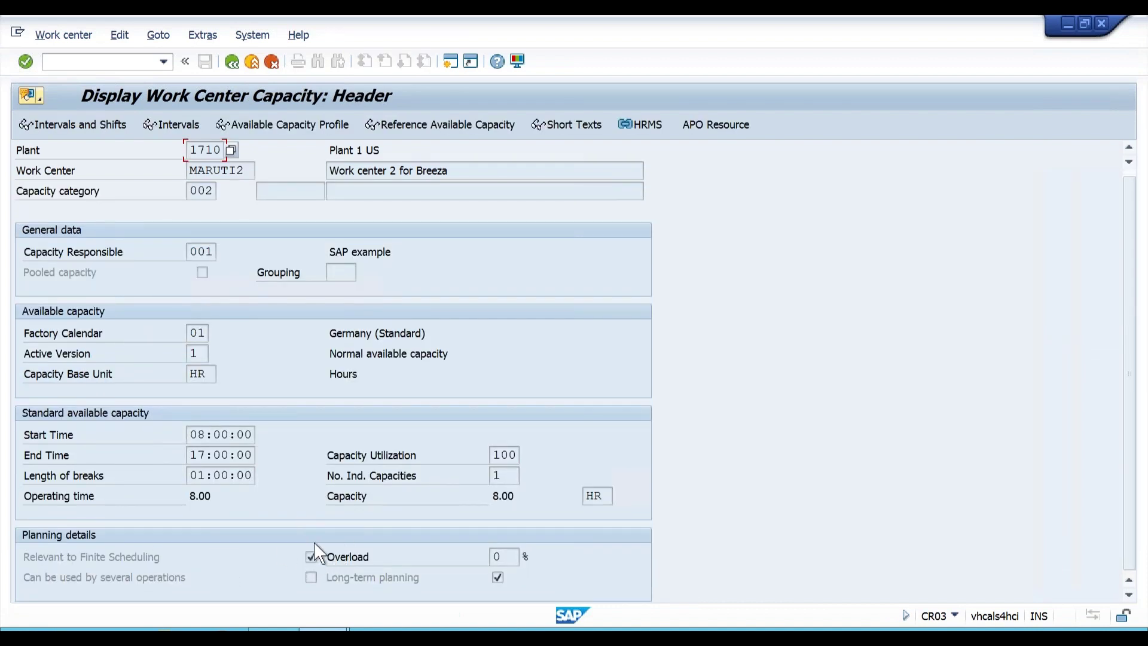
- Compare the header with the Excel notes, then back out to SAP Easy Access
key(alt+Tab)
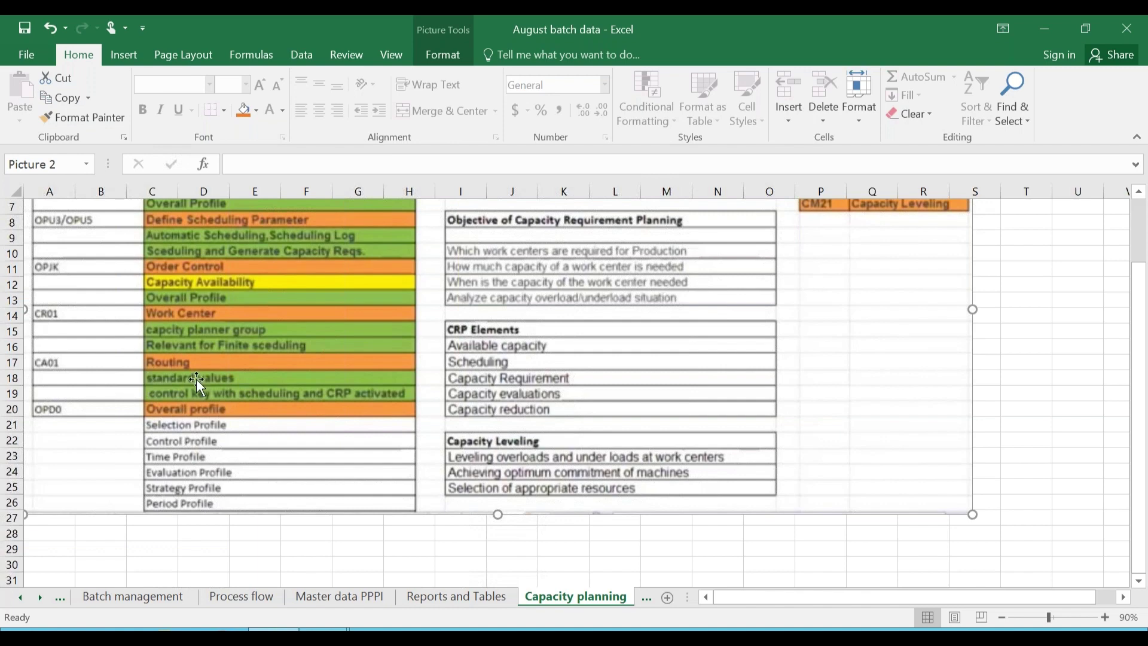
key(alt+Tab)
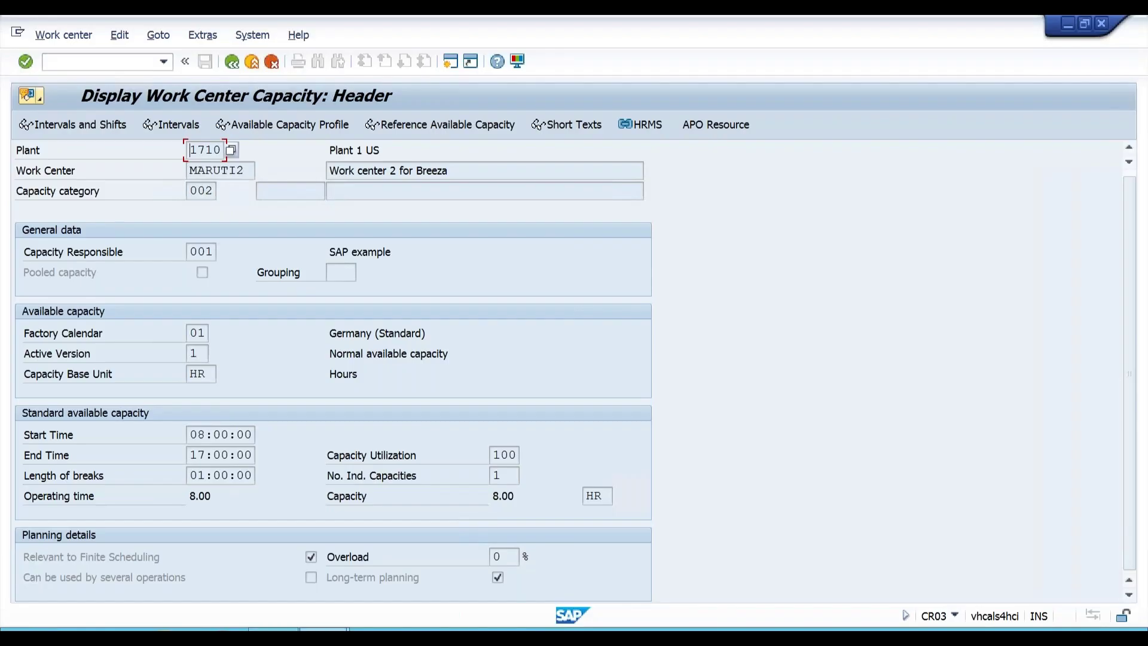
click(232, 63)
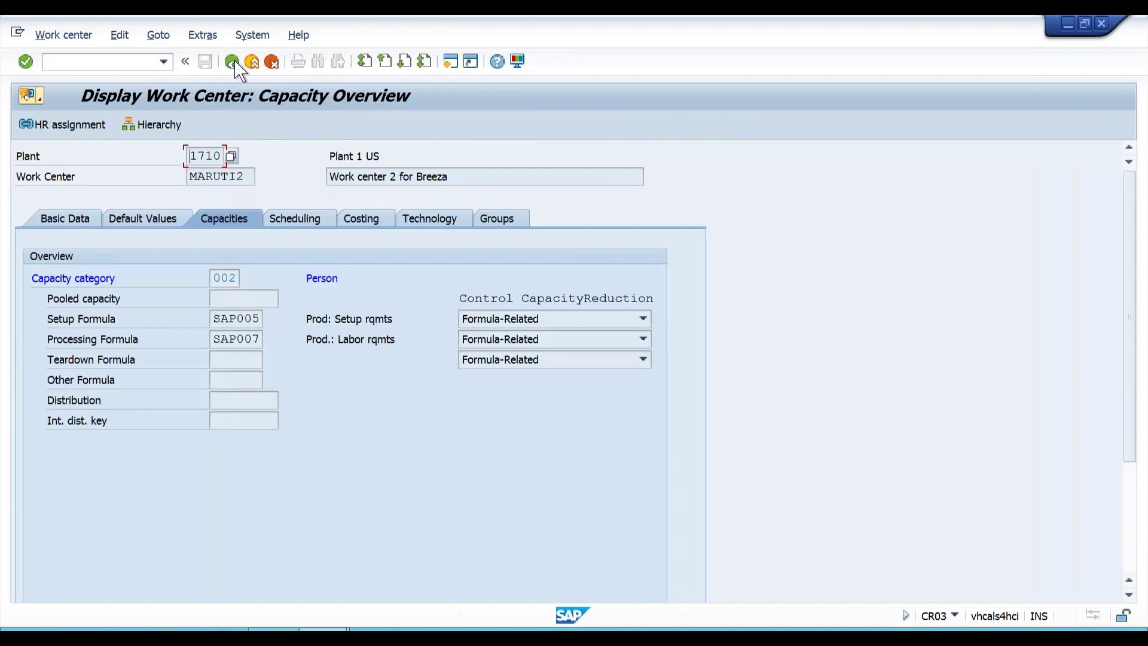
click(232, 62)
click(232, 63)
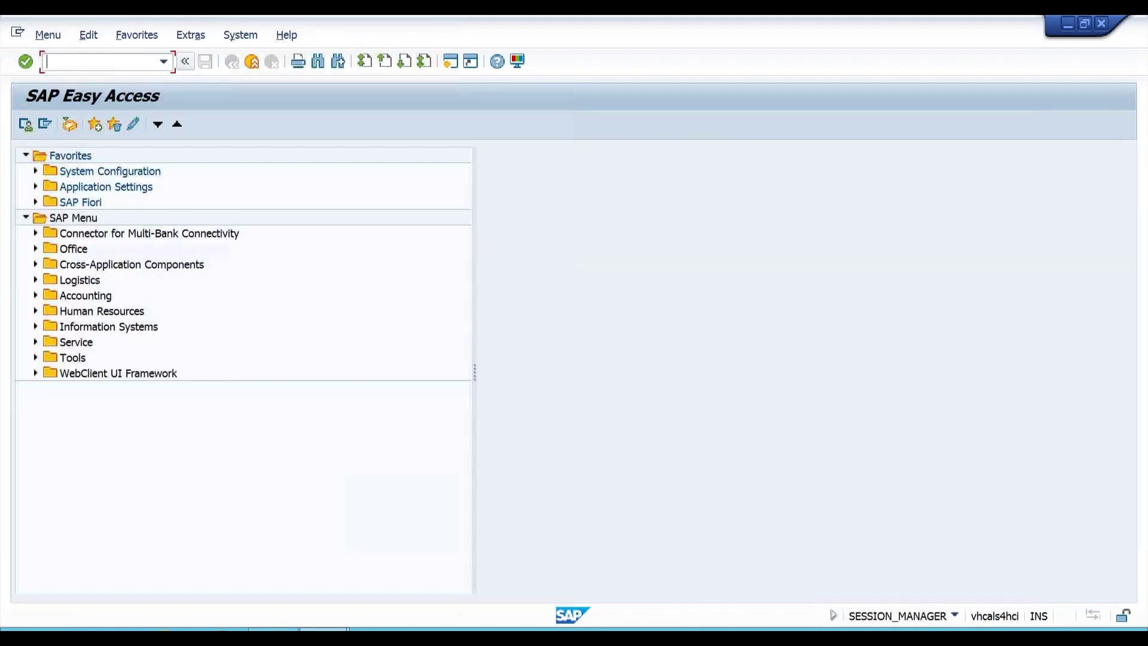
- Run /nca03 and display the routing for material MARUTI-BREZZA in plant 1710
click(124, 58)
text(/nca03)
key(Return)
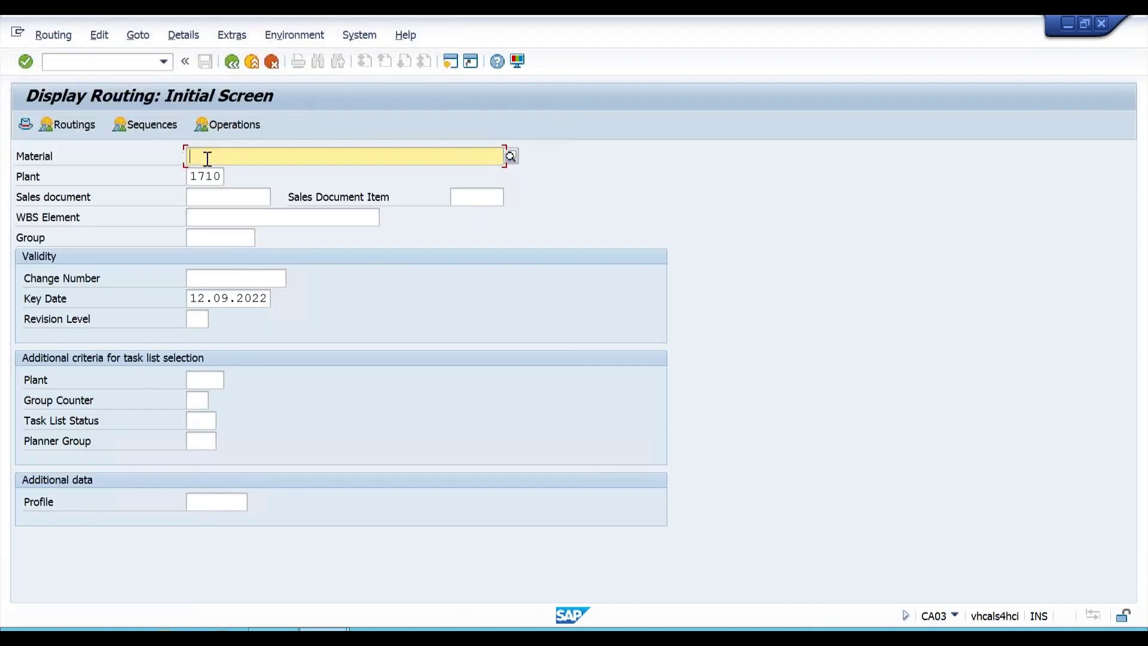
text(maruti)
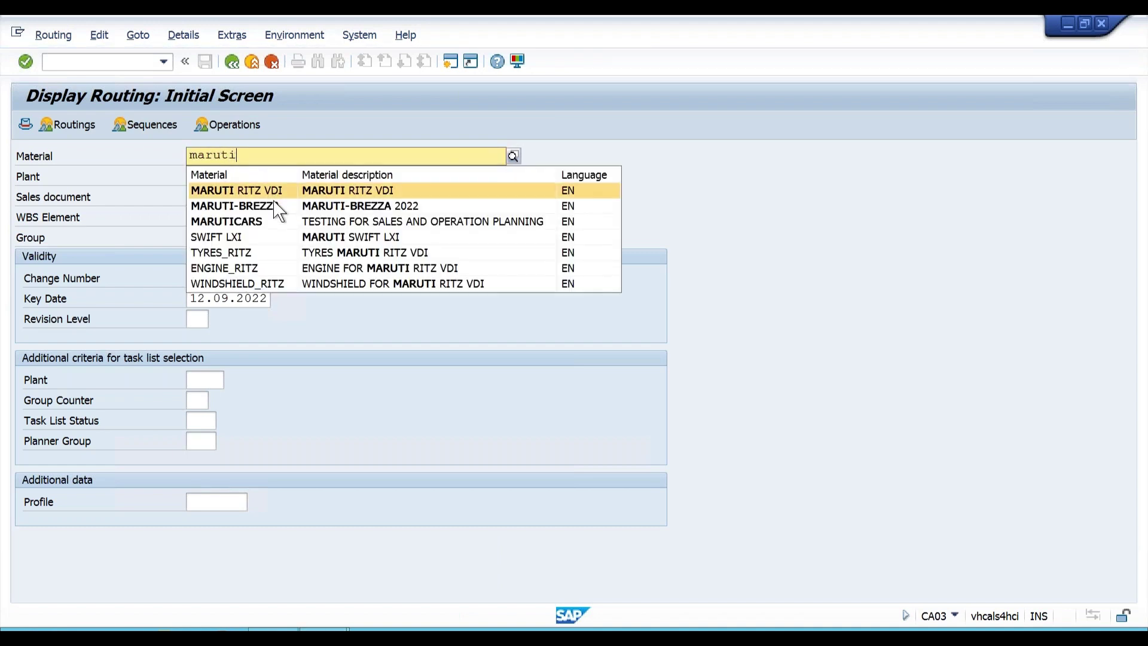
click(273, 206)
key(Return)
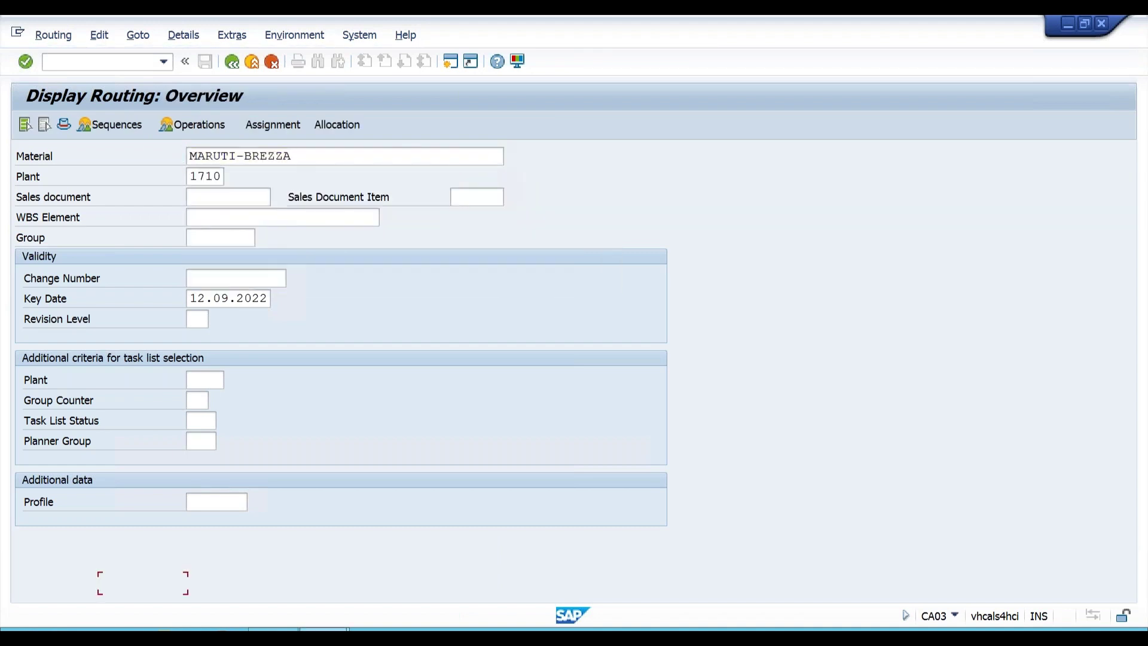
- Open group counter 1's operations and inspect the detailed settings of control key PP01
double_click(50, 234)
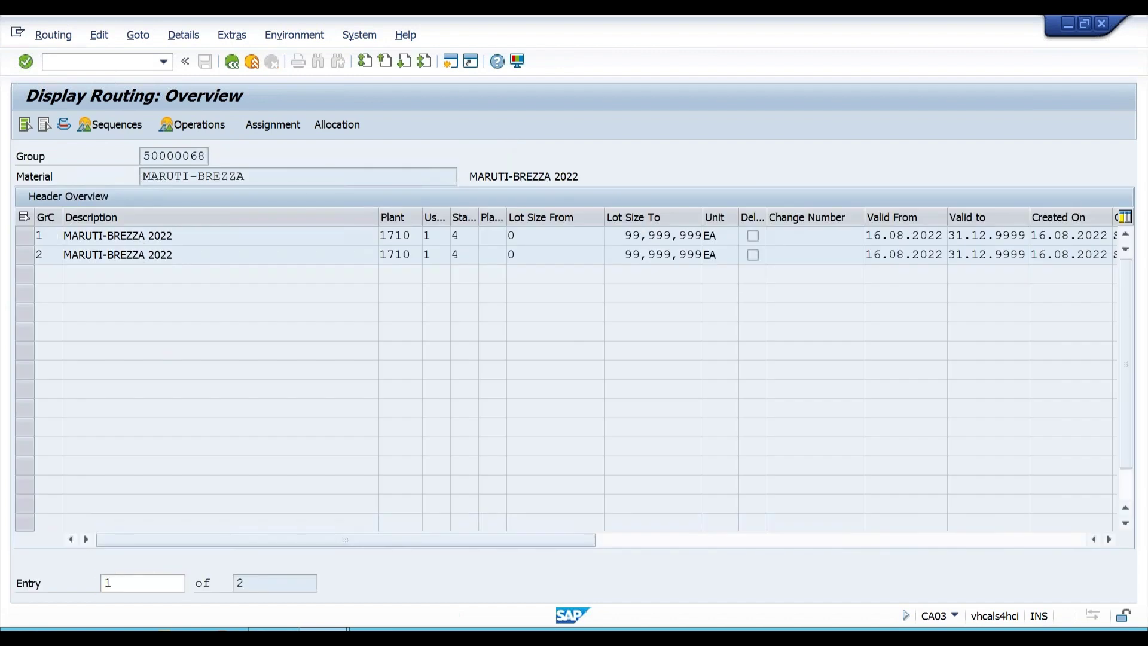
click(226, 256)
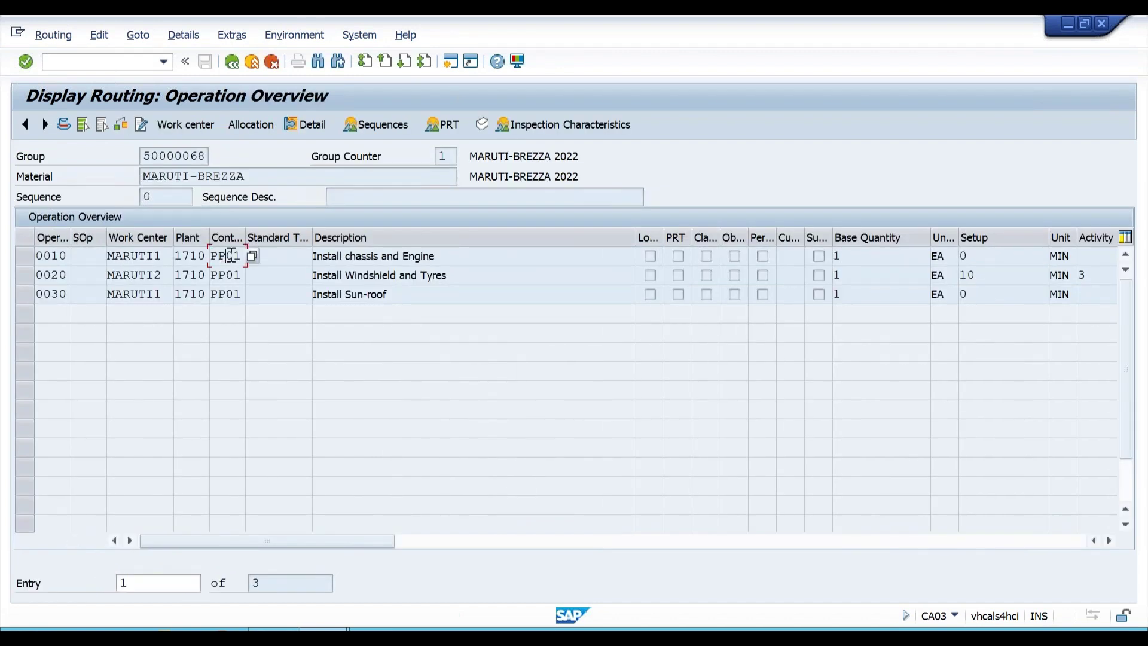
click(252, 256)
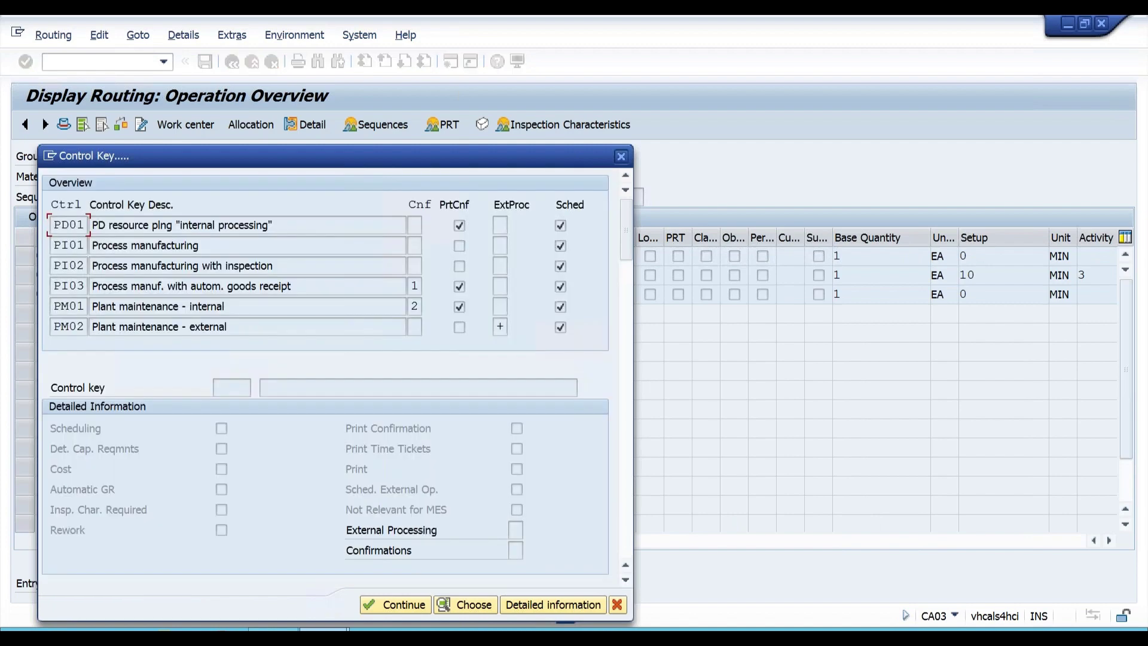
drag(622, 226, 623, 291)
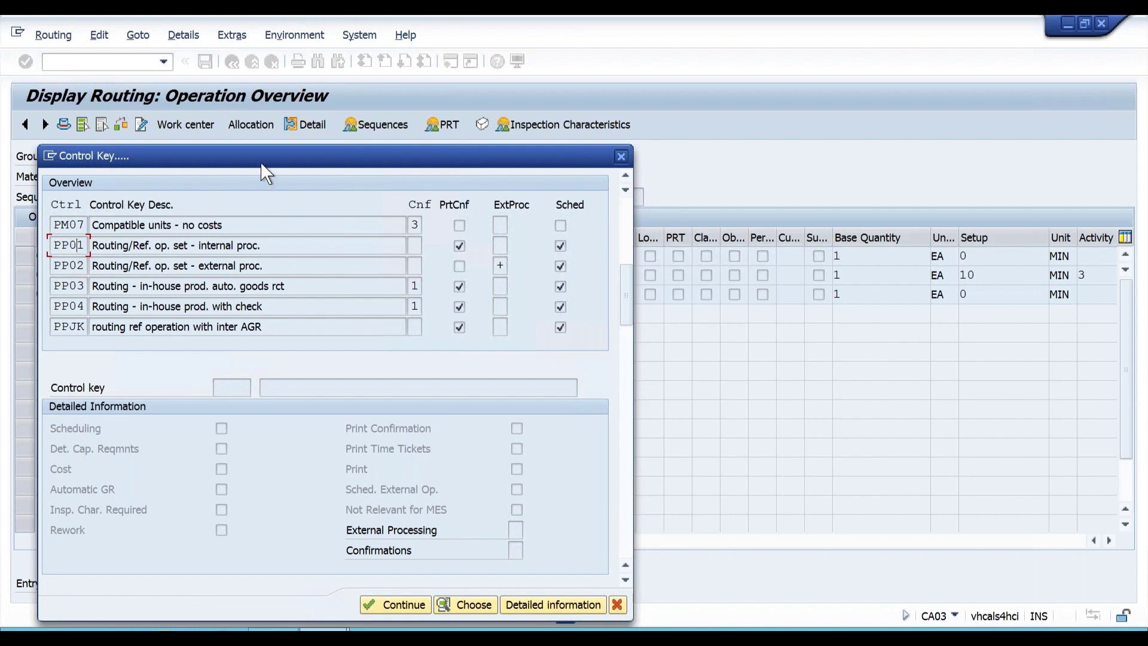
drag(266, 157, 354, 105)
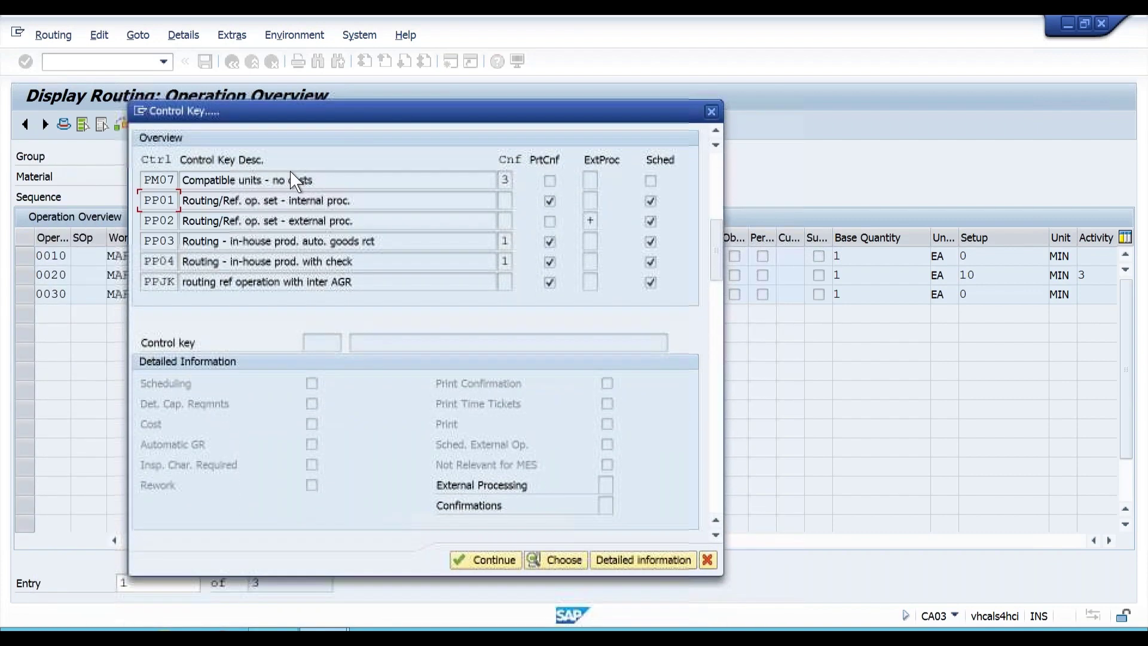
click(164, 203)
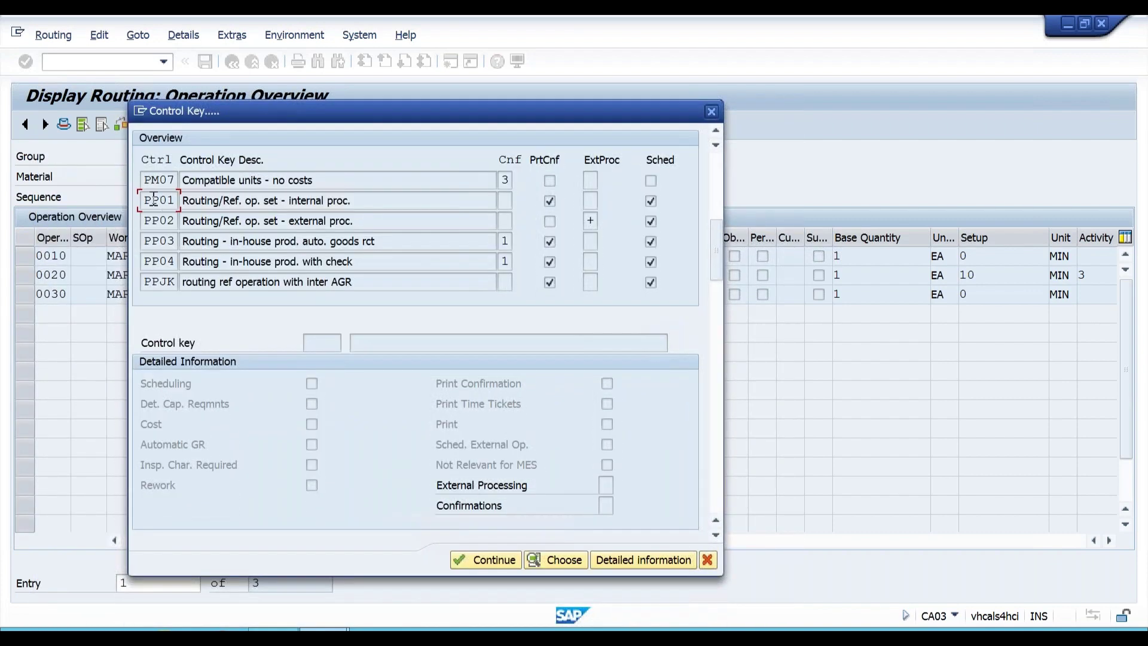
click(623, 562)
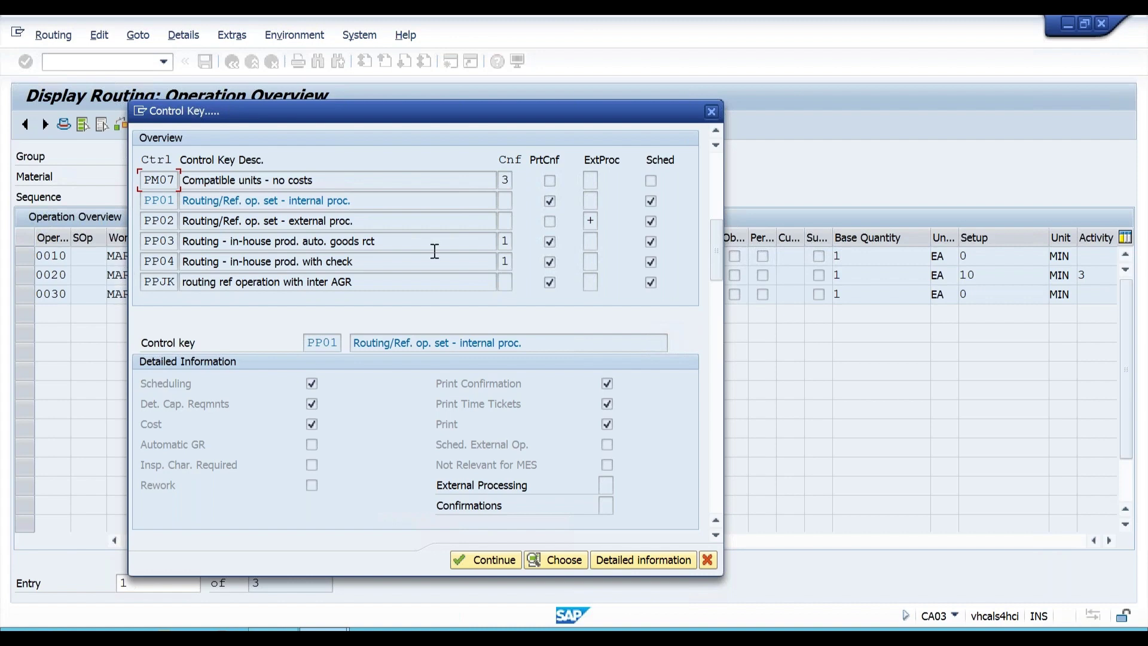
click(711, 111)
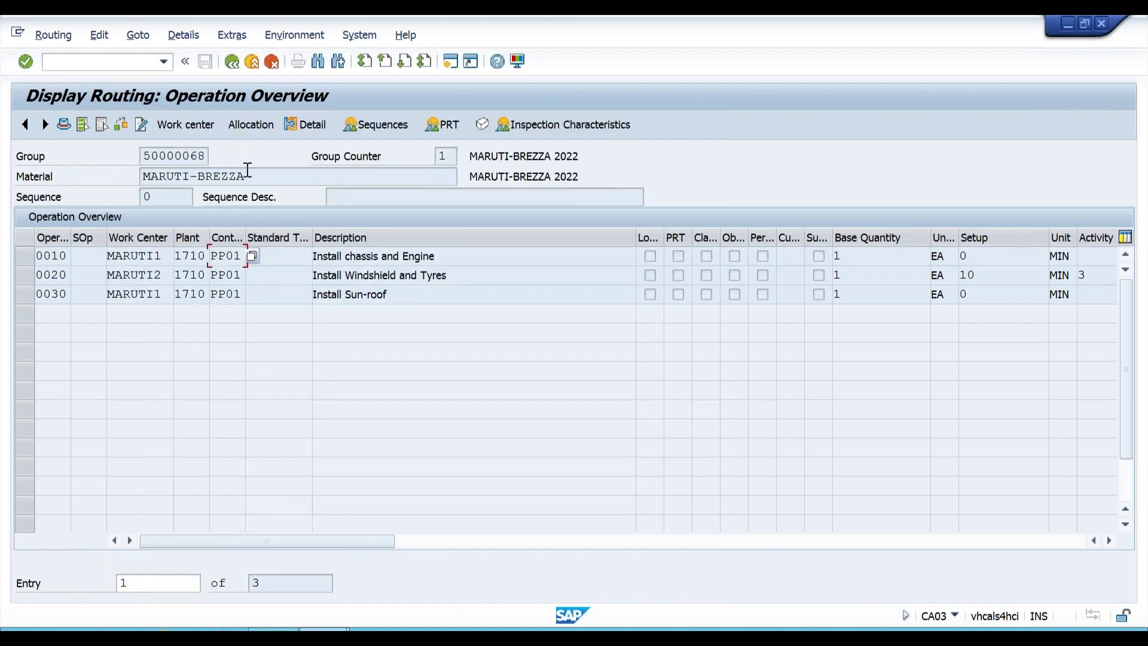
- In change mode, set operation 0030 Install Sun-roof's control key to PP03 and save the routing
click(67, 38)
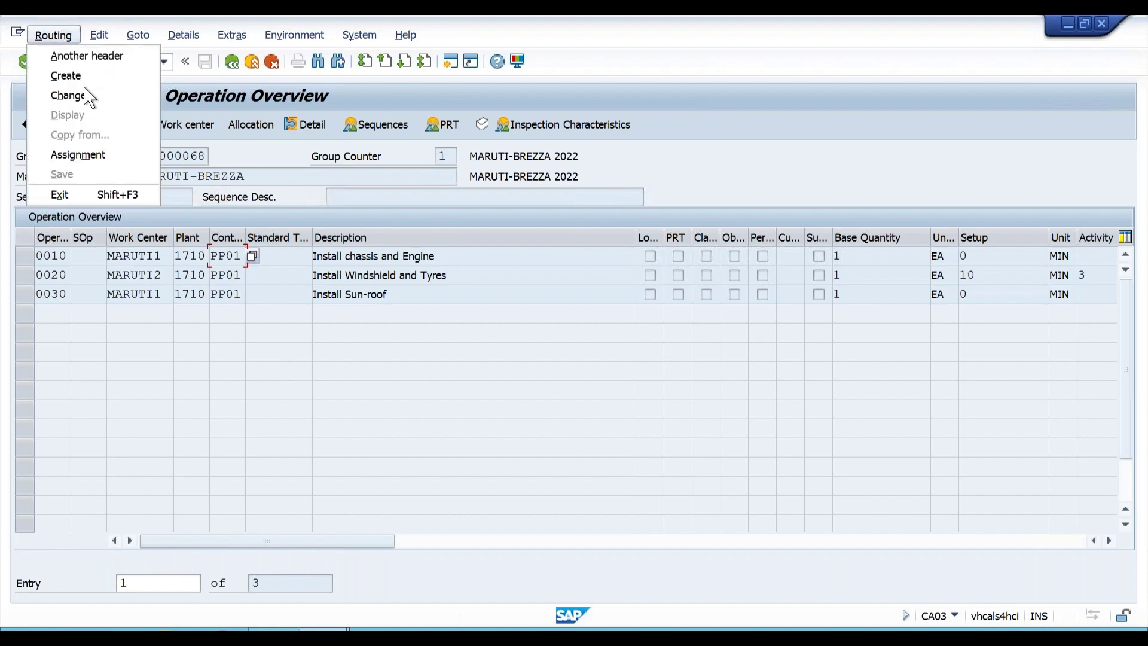
click(86, 97)
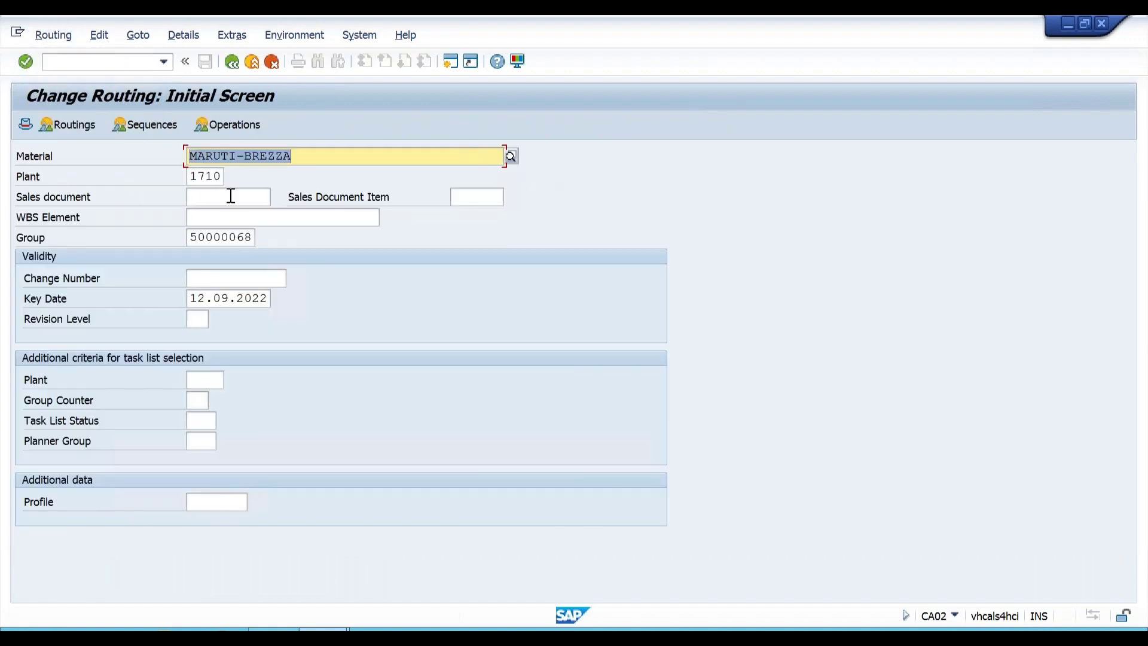
key(Return)
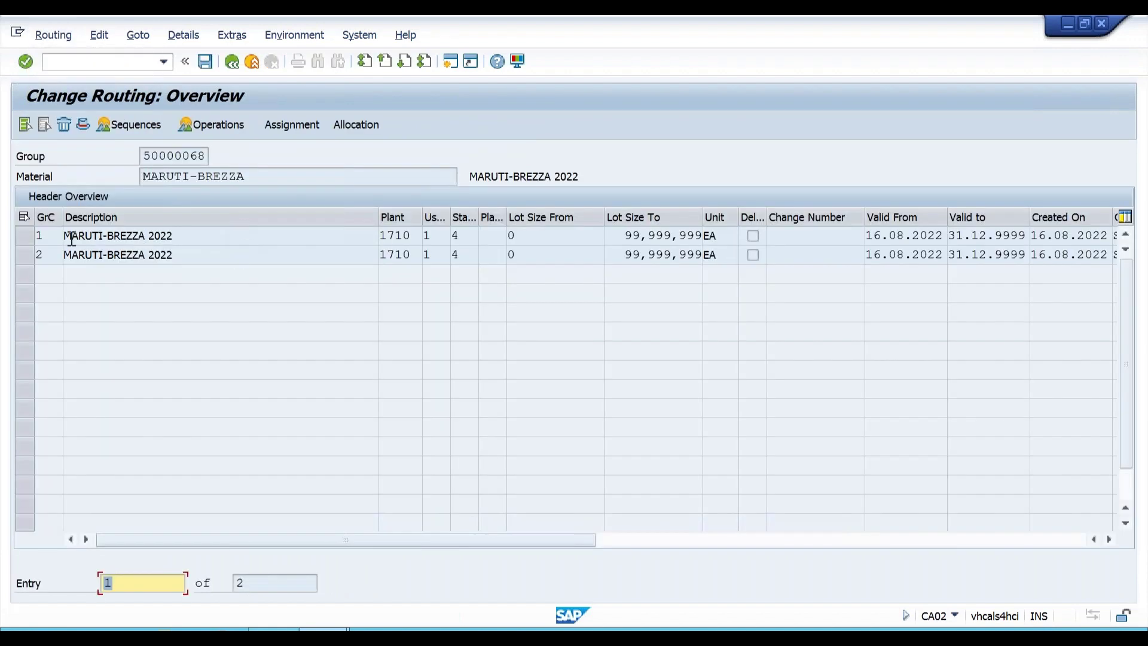
double_click(38, 235)
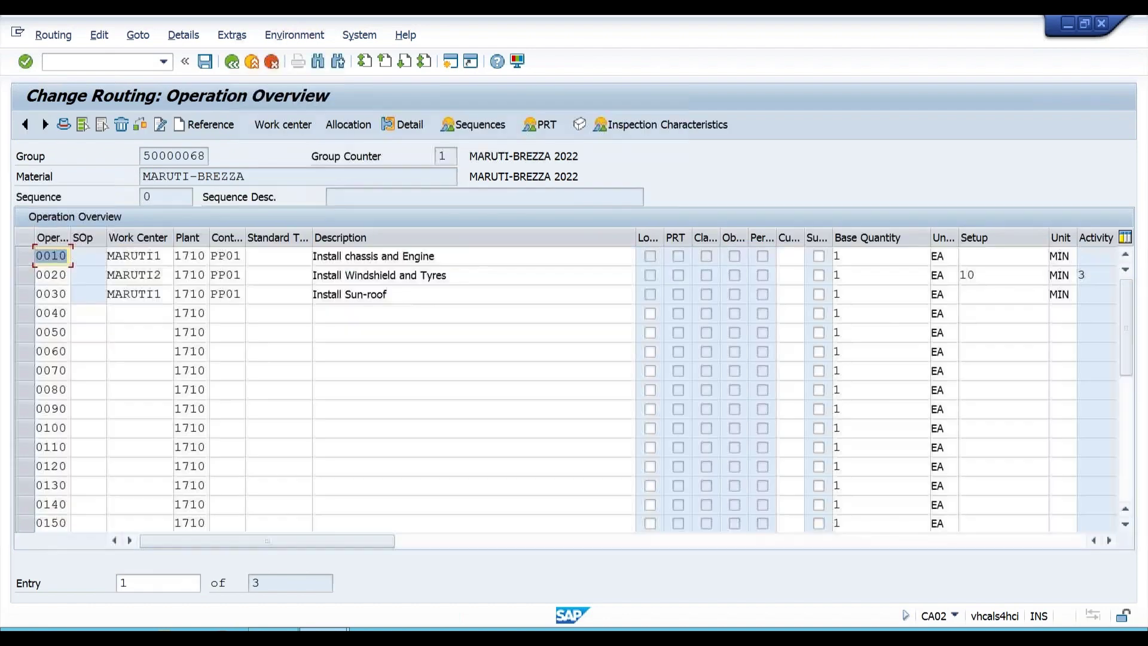
click(233, 294)
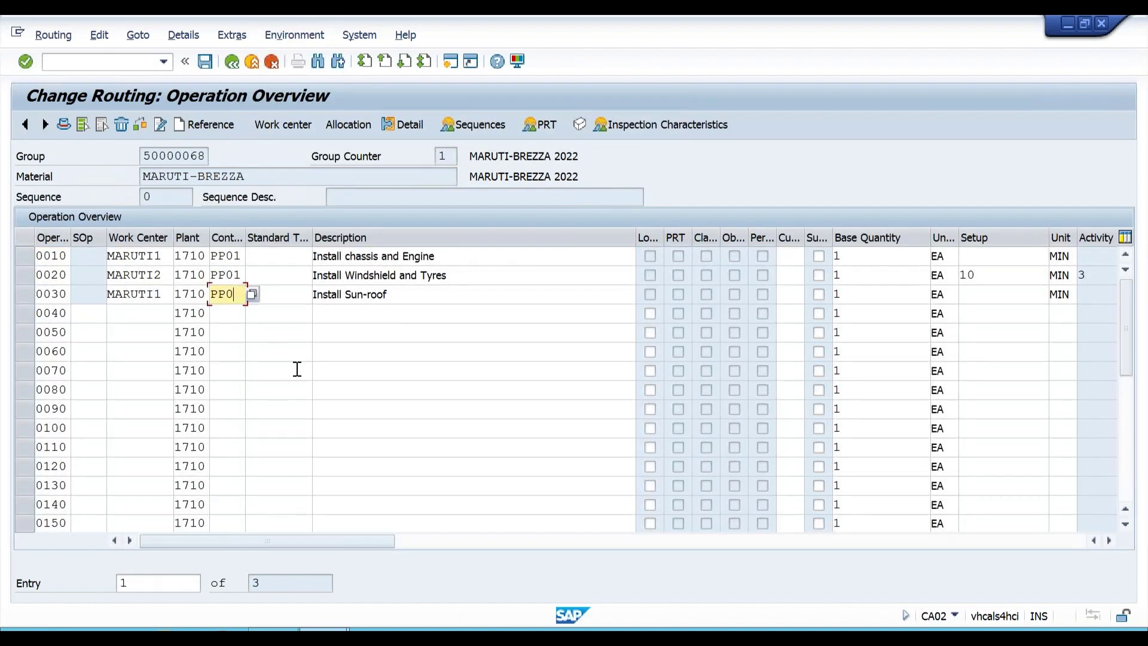
text(3)
click(205, 61)
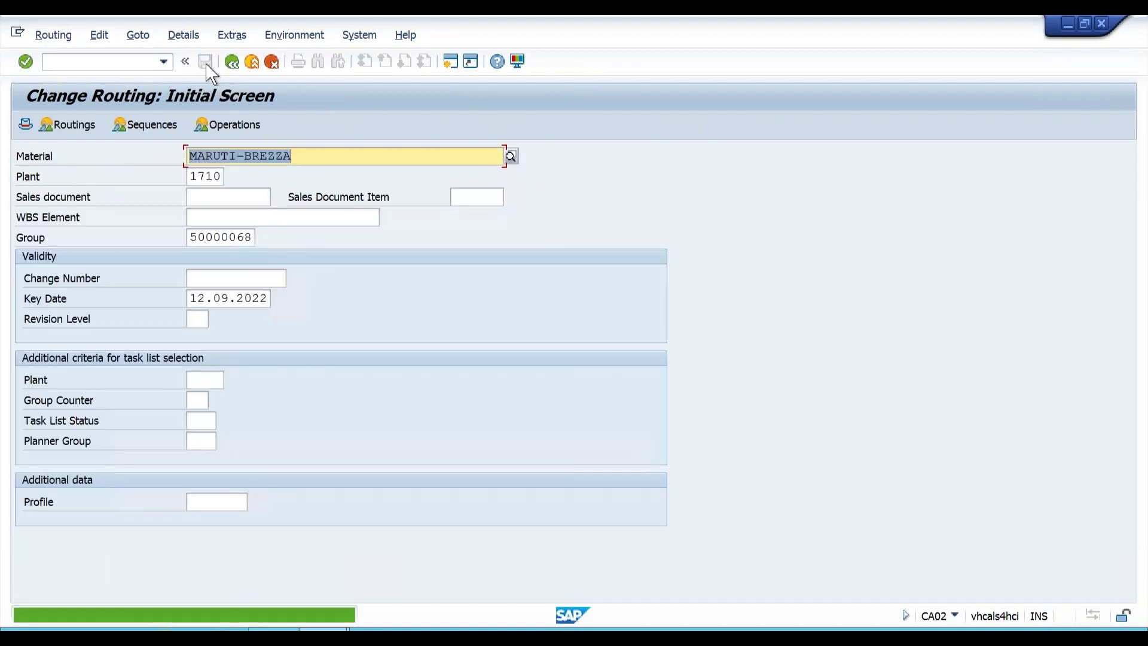
click(232, 62)
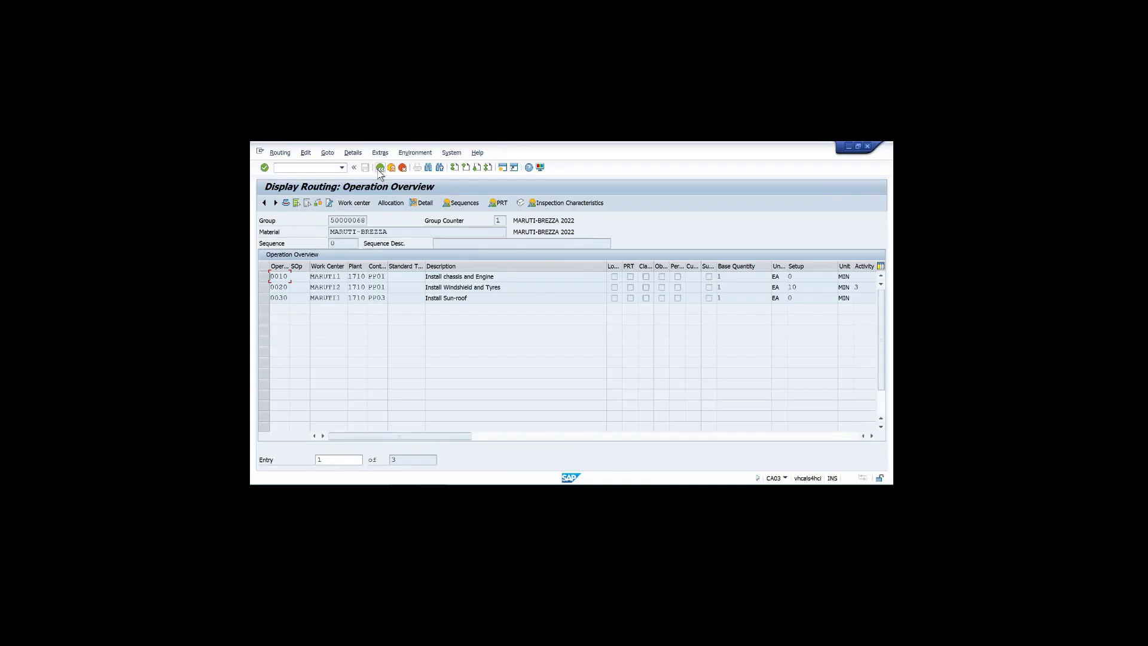
- Step back through the MARUTI-BREZZA routing header and initial screens to SAP Easy Access
click(379, 168)
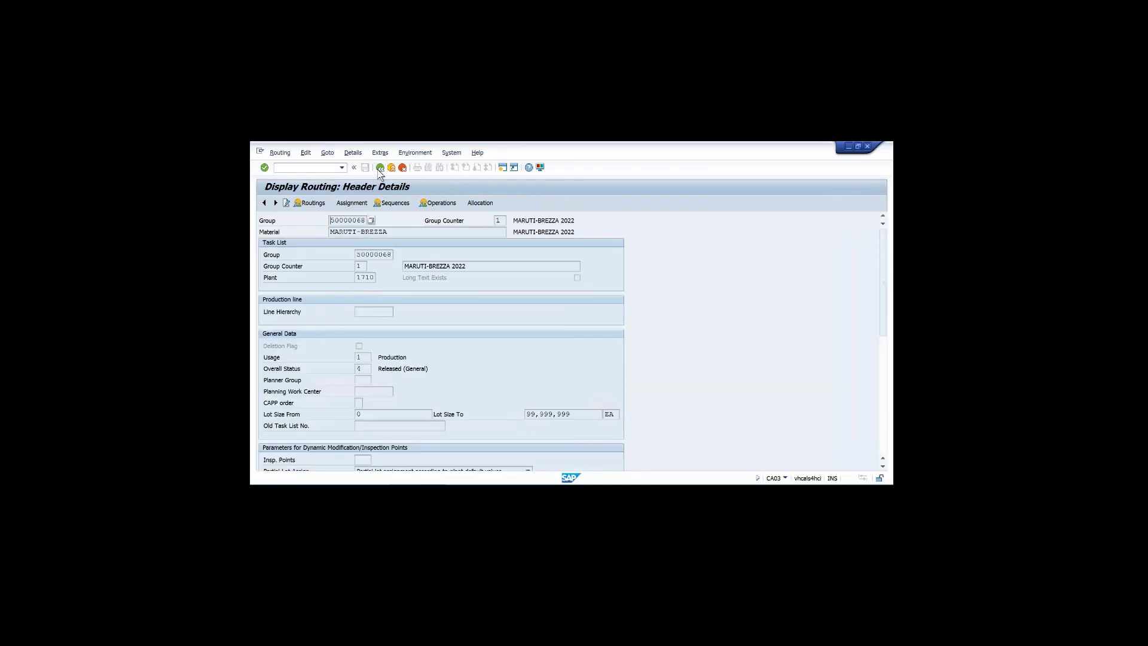
click(379, 168)
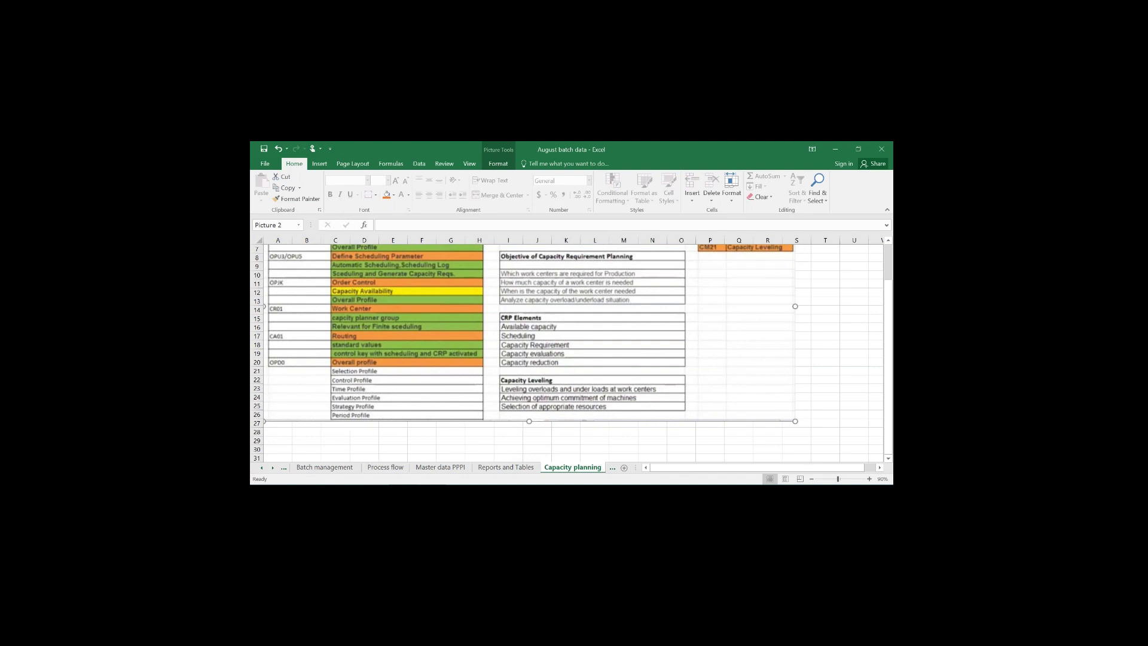
click(475, 440)
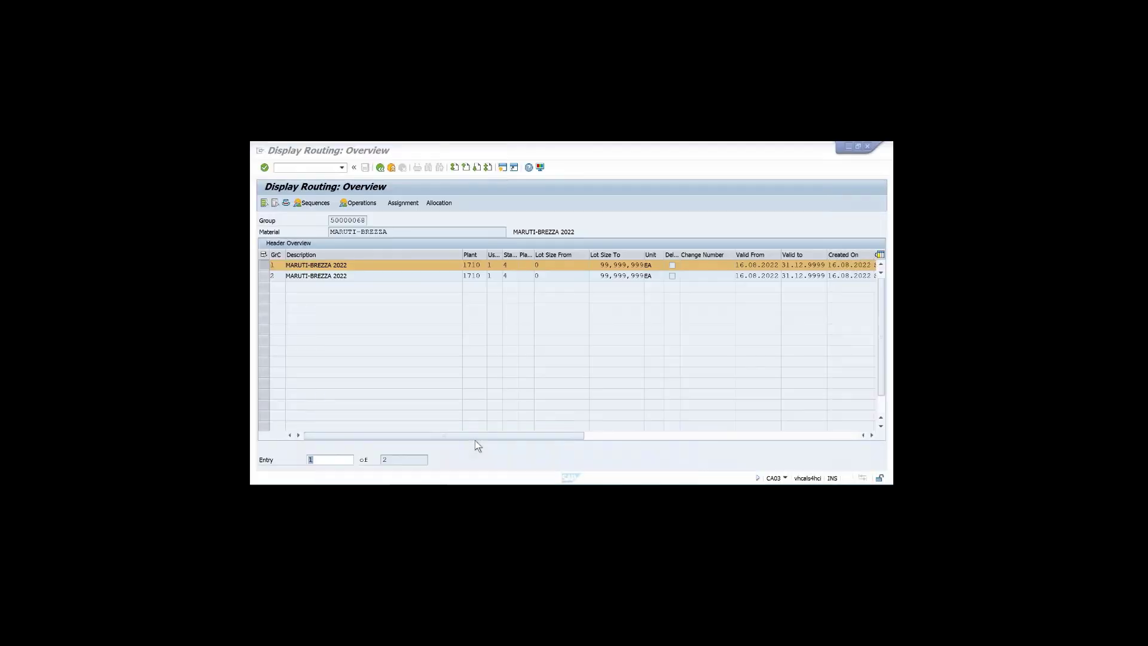
click(381, 168)
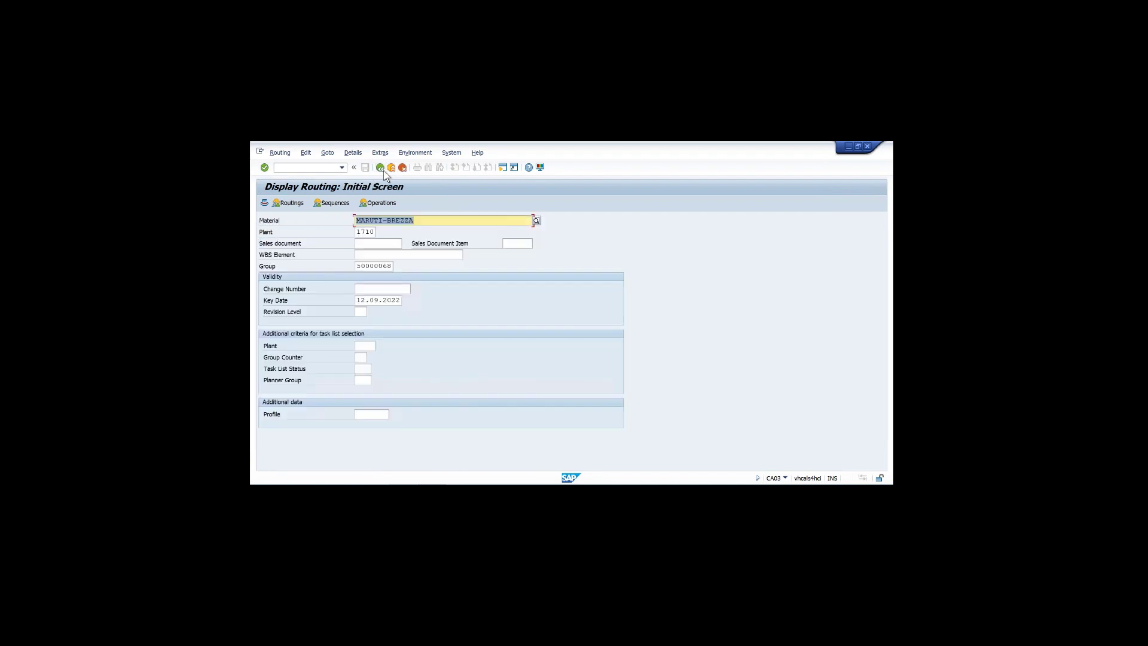
click(381, 168)
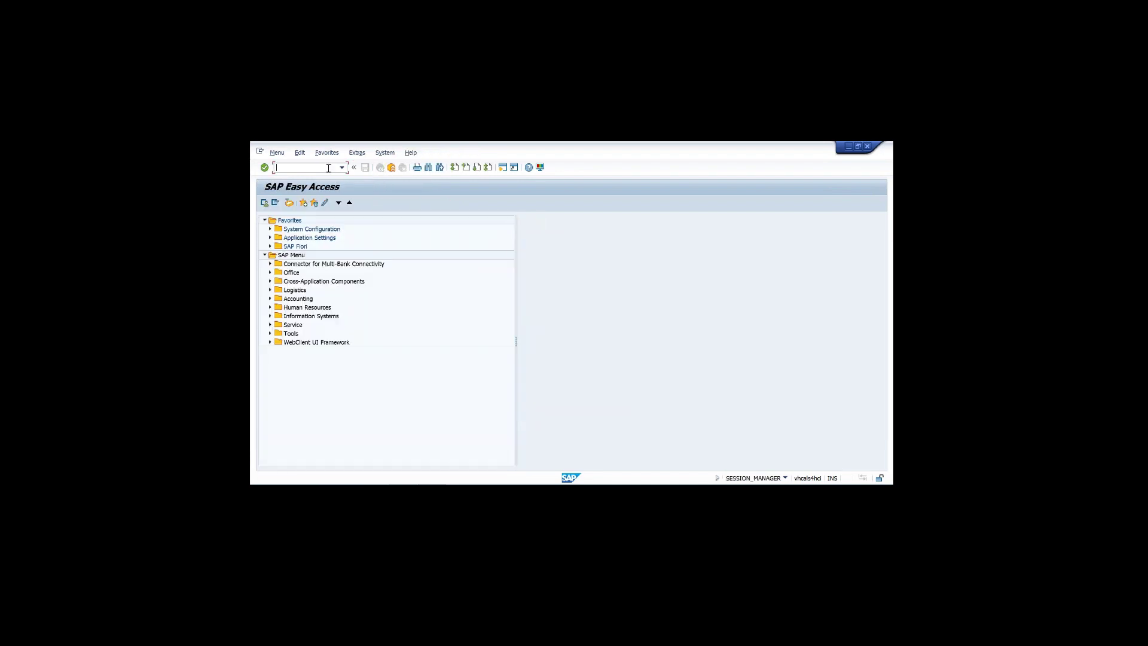
- Run transaction SPRO and open the SAP Reference IMG tree
text(c)
text(spro)
key(Return)
click(296, 204)
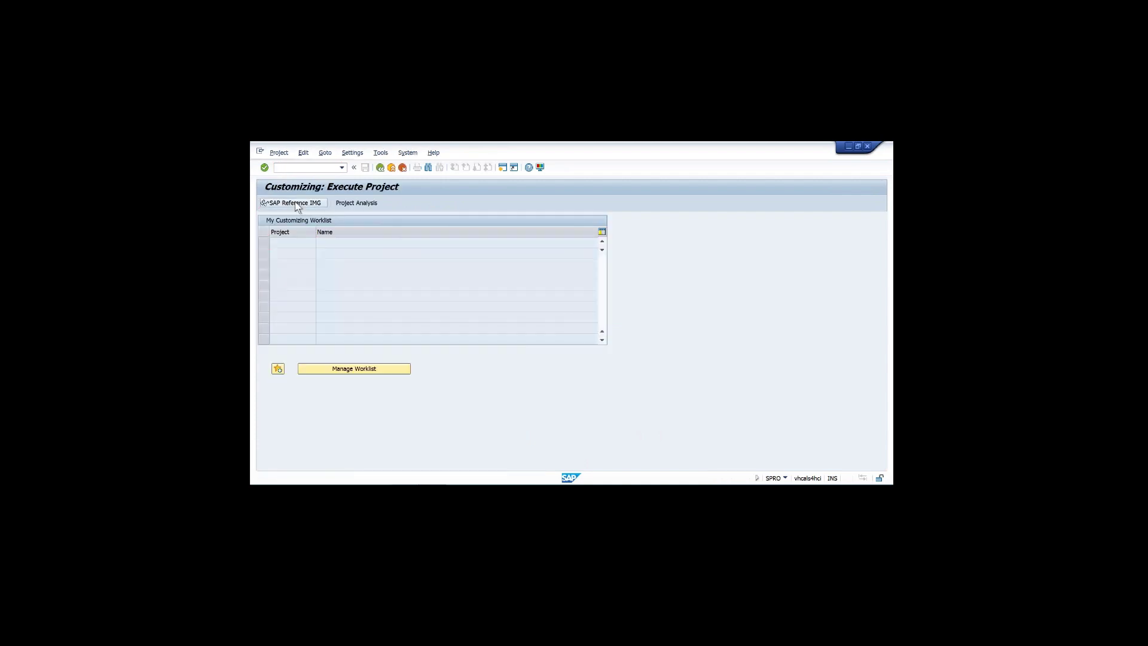
click(316, 396)
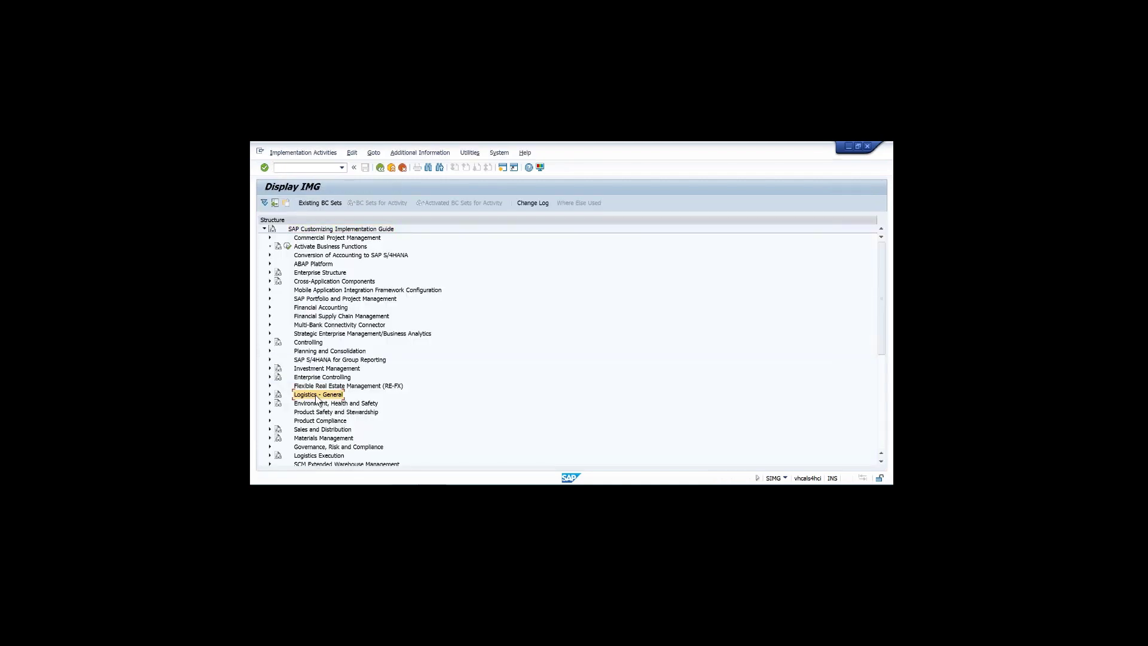
scroll(316, 397, down, 5)
scroll(316, 400, down, 1)
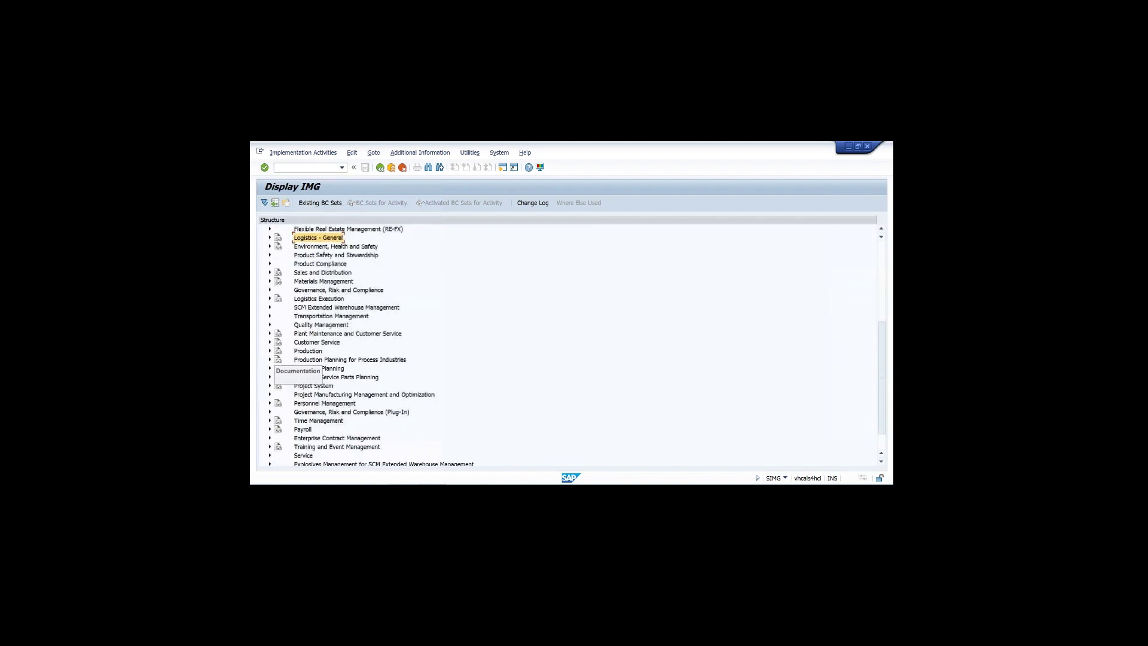
- Navigate Production > Capacity Requirements Planning > Capacity leveling and extended evaluation to Define control profile
click(269, 351)
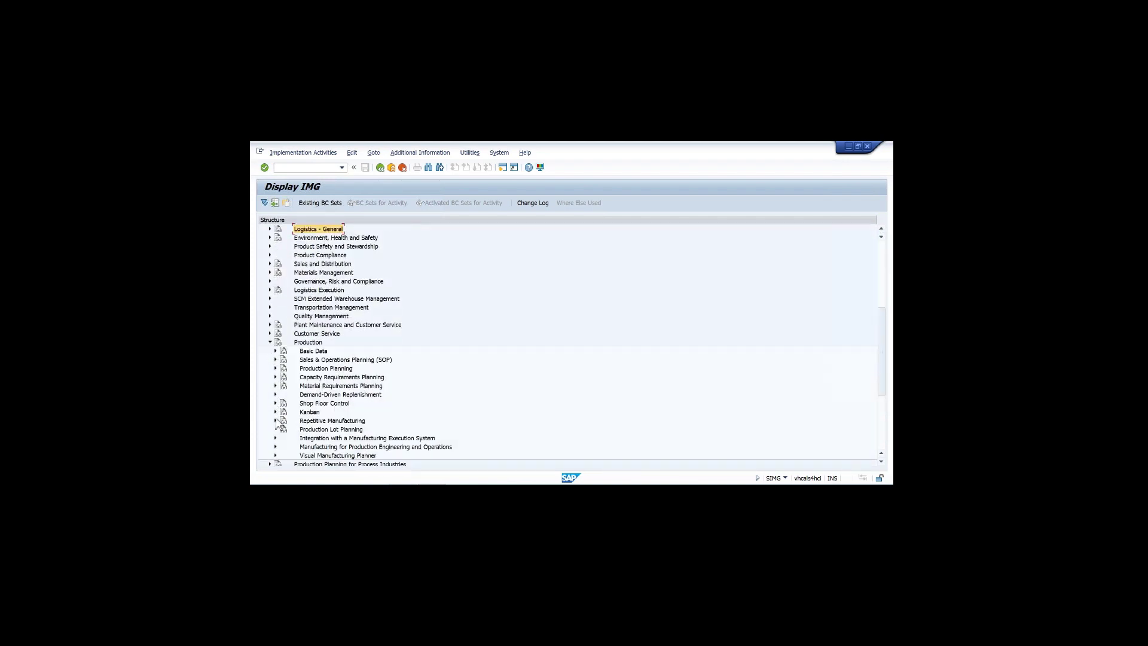
click(276, 378)
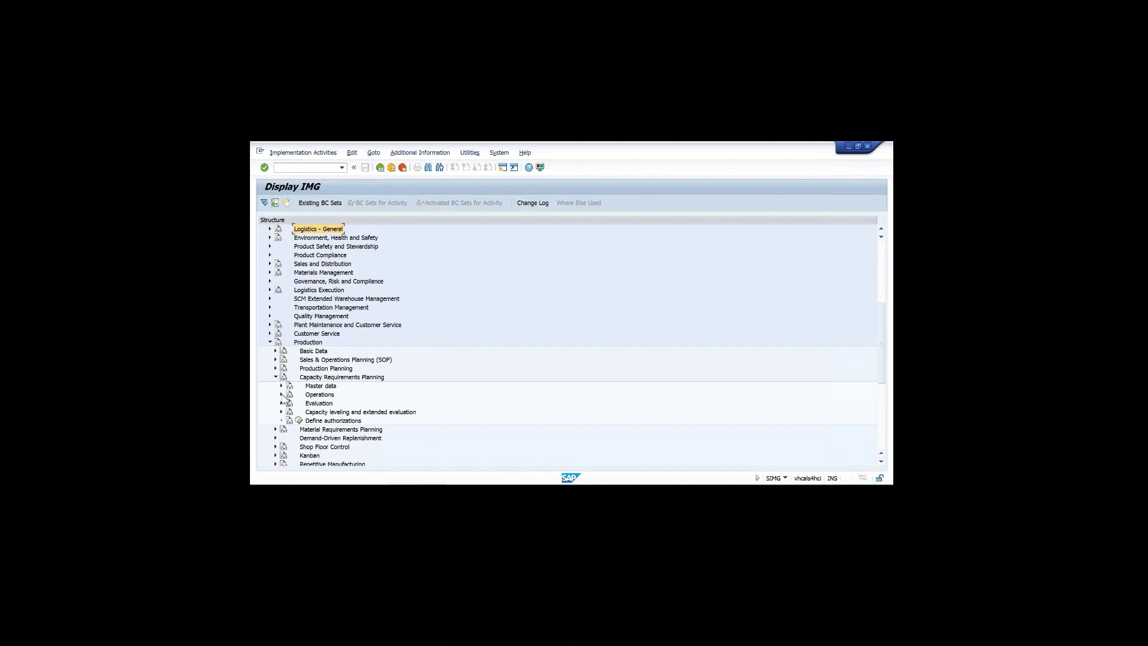
click(281, 403)
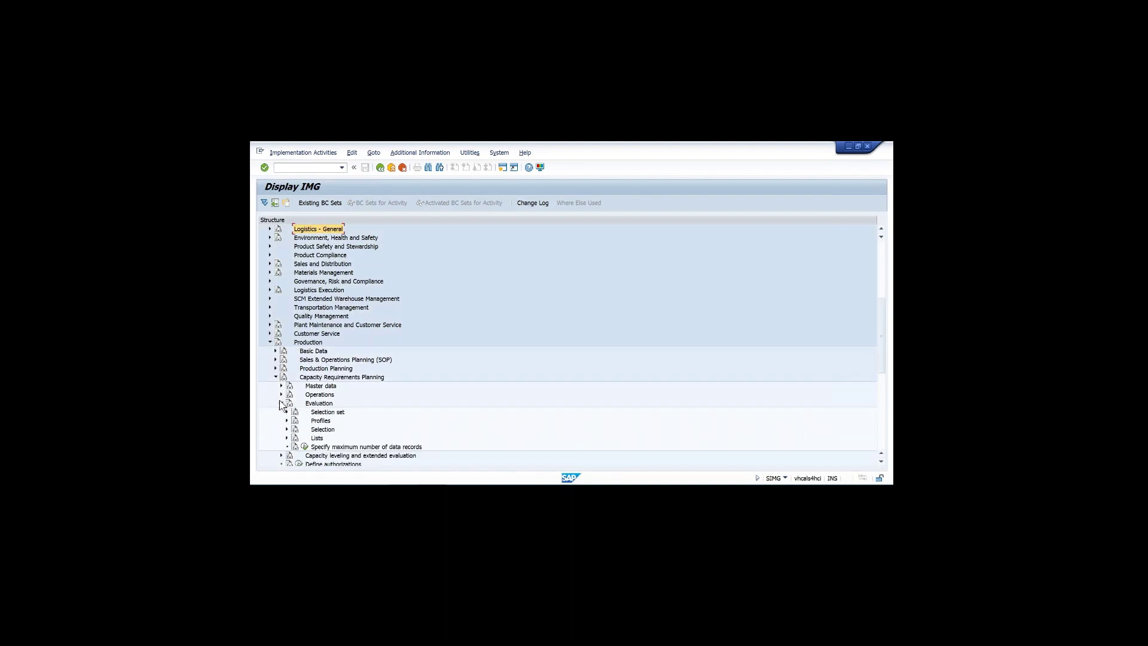
click(281, 404)
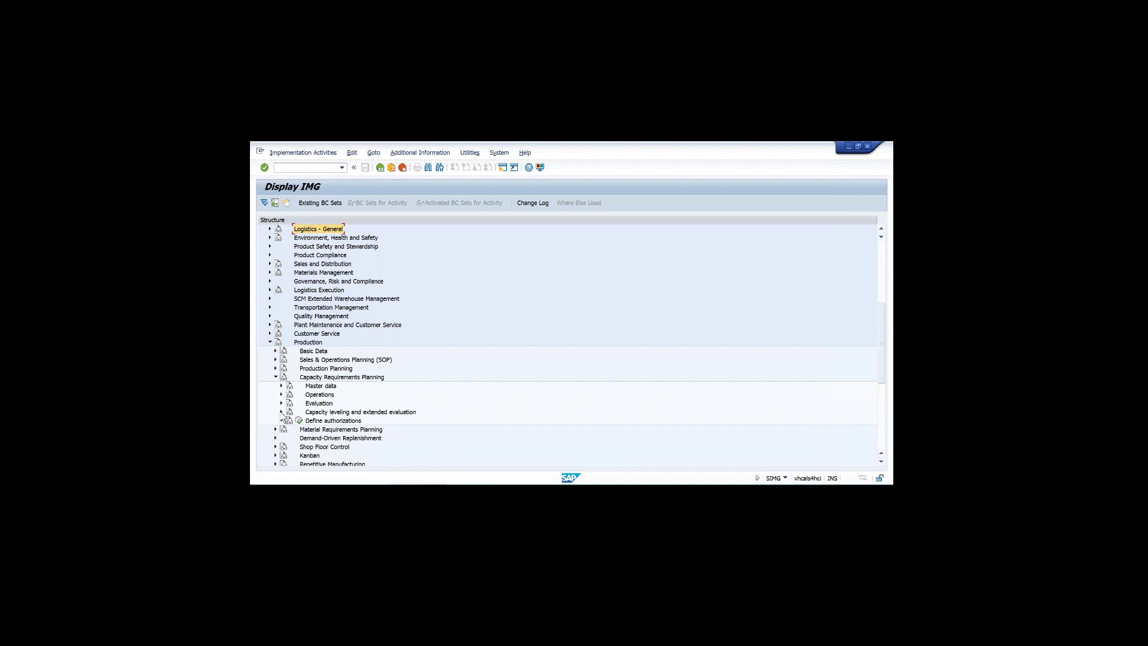
click(281, 412)
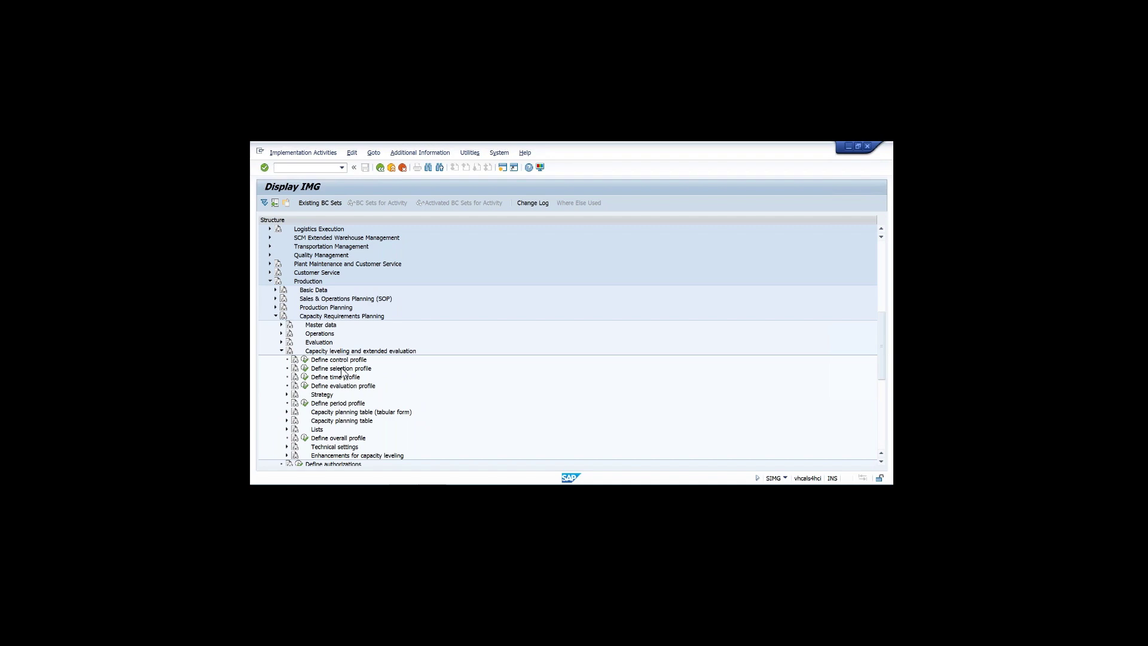
click(306, 361)
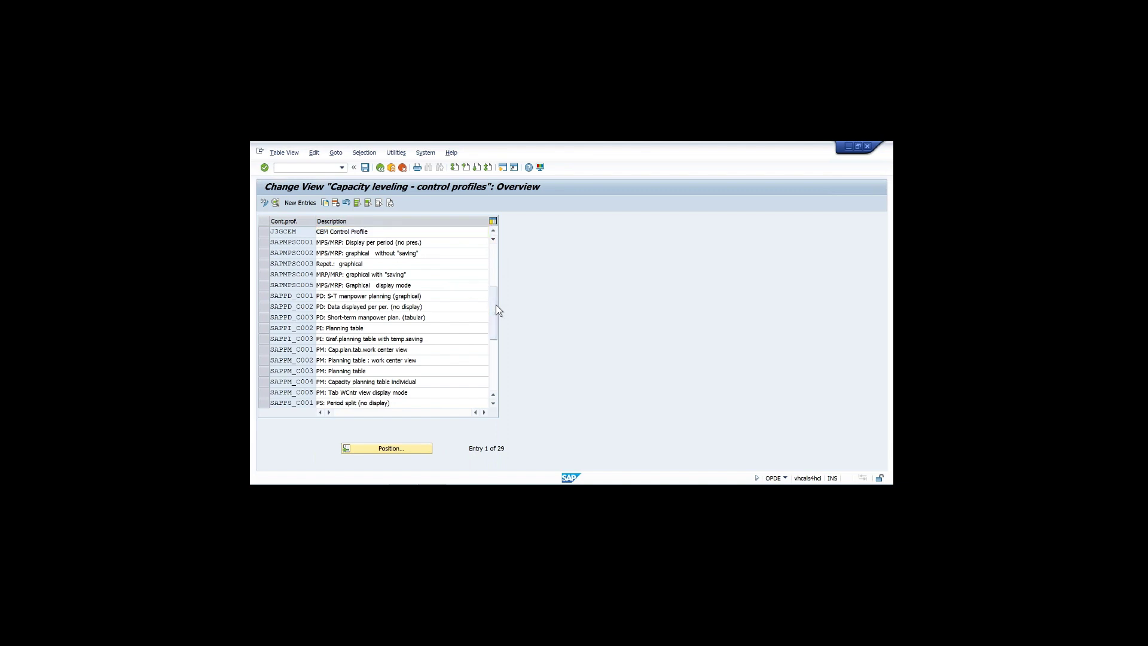
- Inspect control profile SAP___C004's Capacity Availability Check presentation type, then return to the IMG tree
click(494, 309)
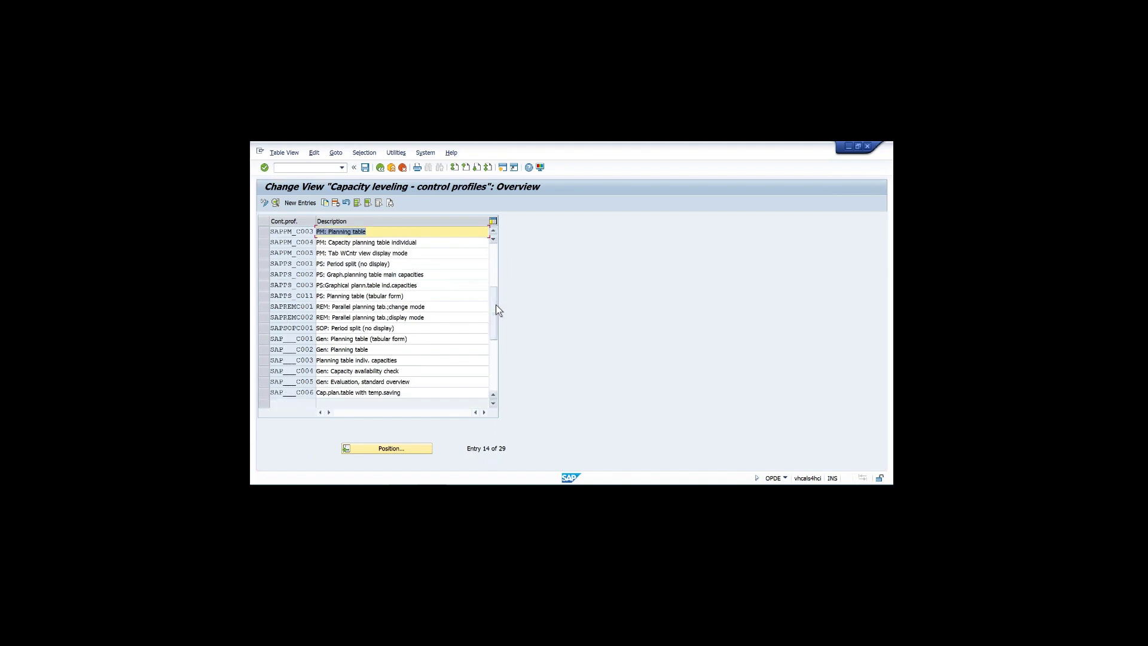
click(262, 372)
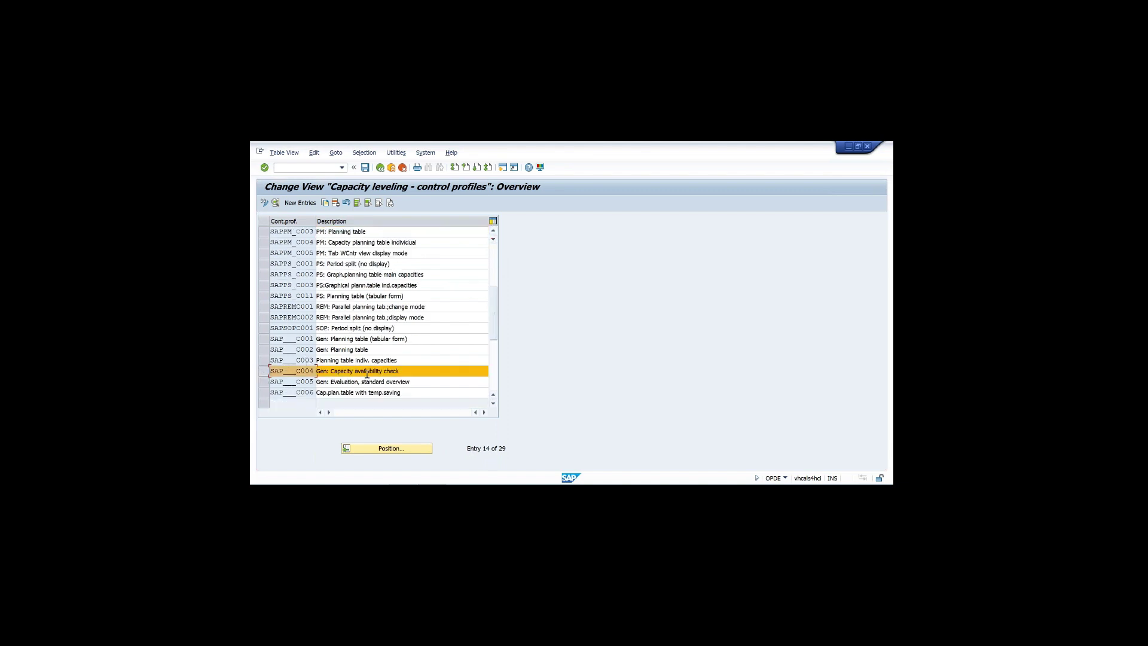
drag(315, 374, 303, 374)
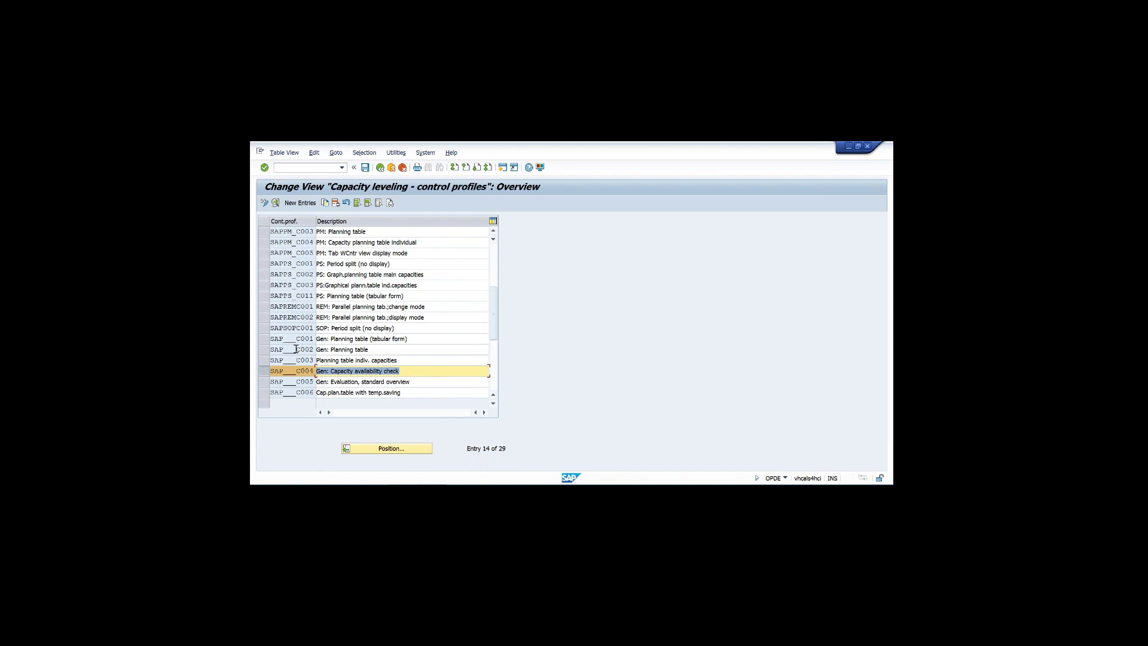
click(276, 204)
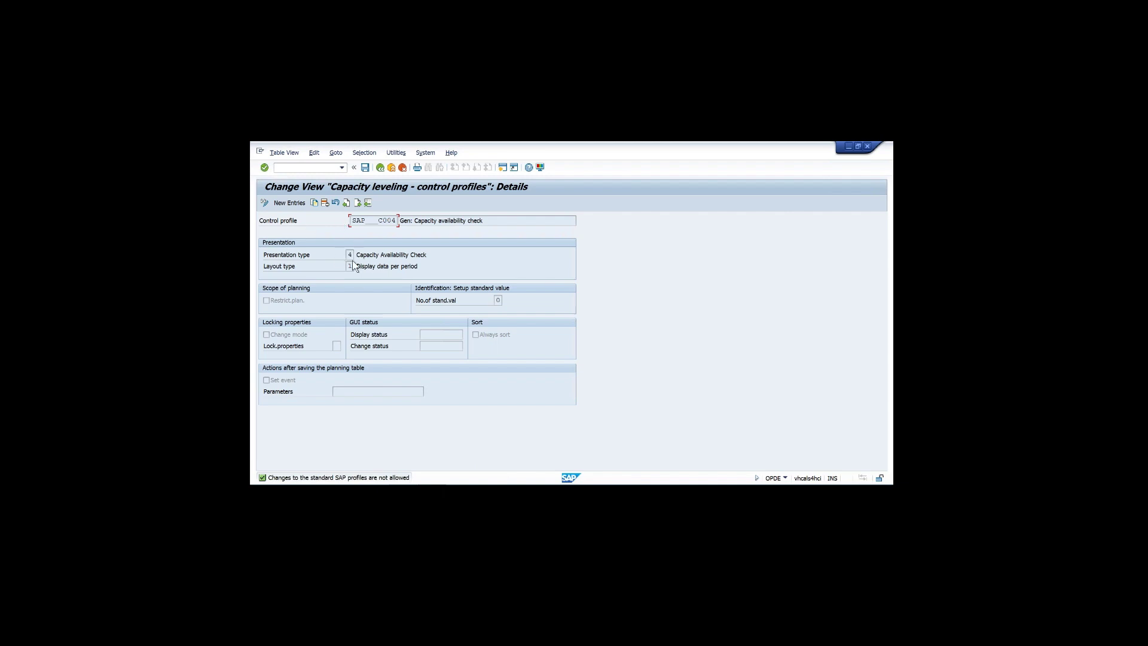
click(435, 257)
drag(435, 257, 356, 256)
click(381, 168)
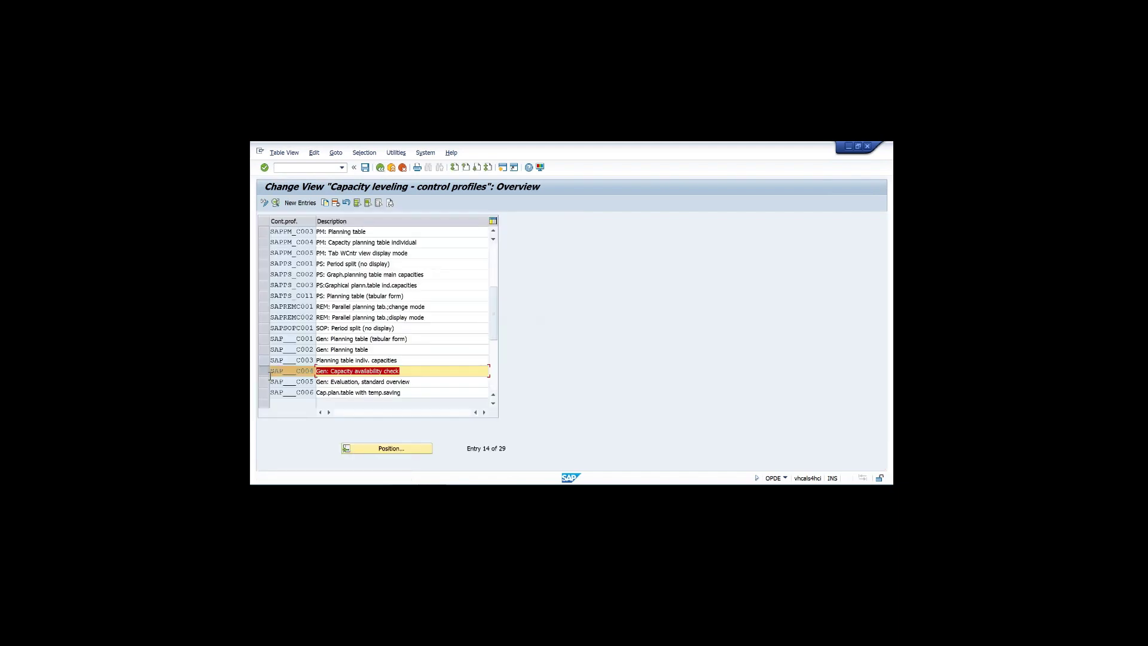
click(267, 370)
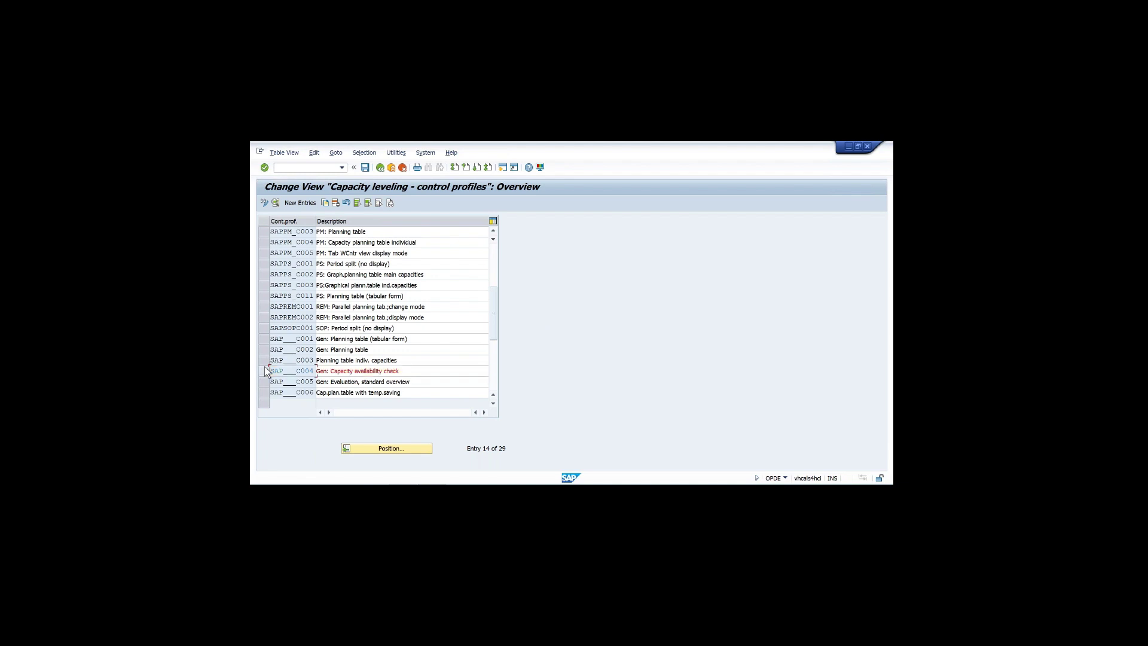
click(380, 168)
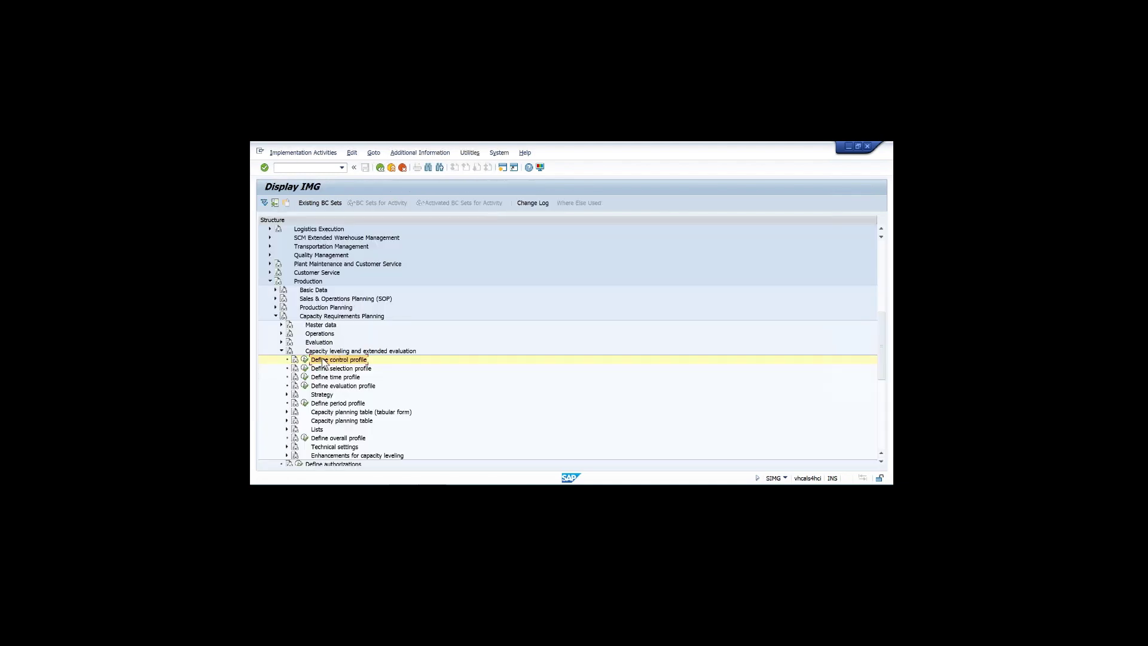
- Inspect selection profile SAPSFCS011 (SFC: capacity availability check >= 3.0D) details, then return to the IMG
click(305, 368)
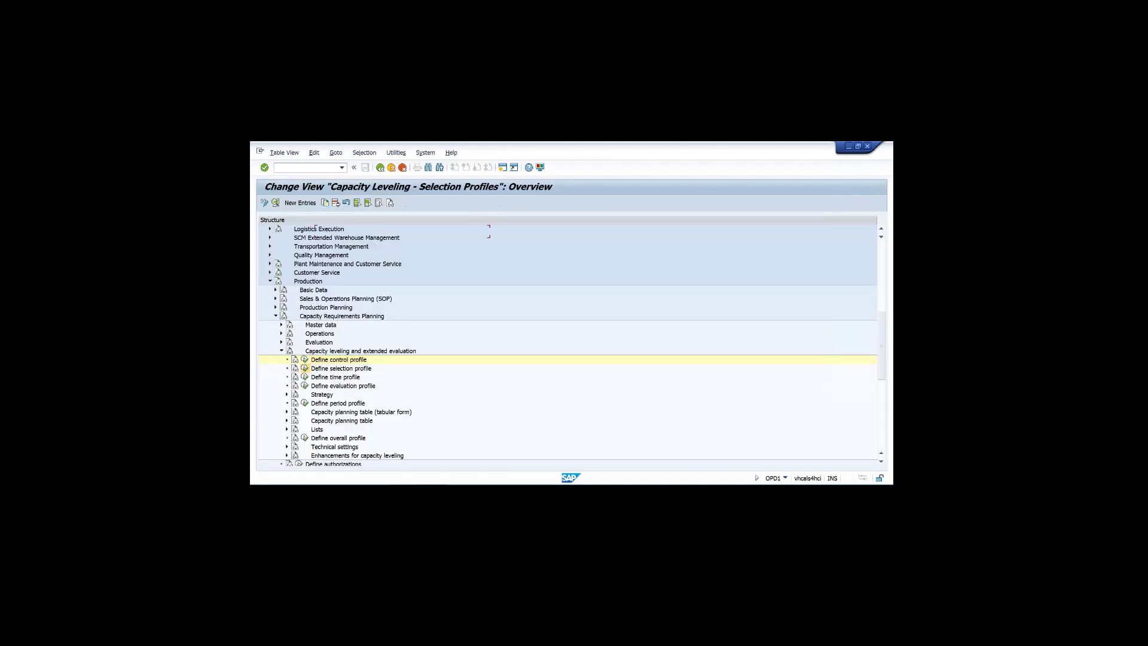
scroll(372, 328, down, 2)
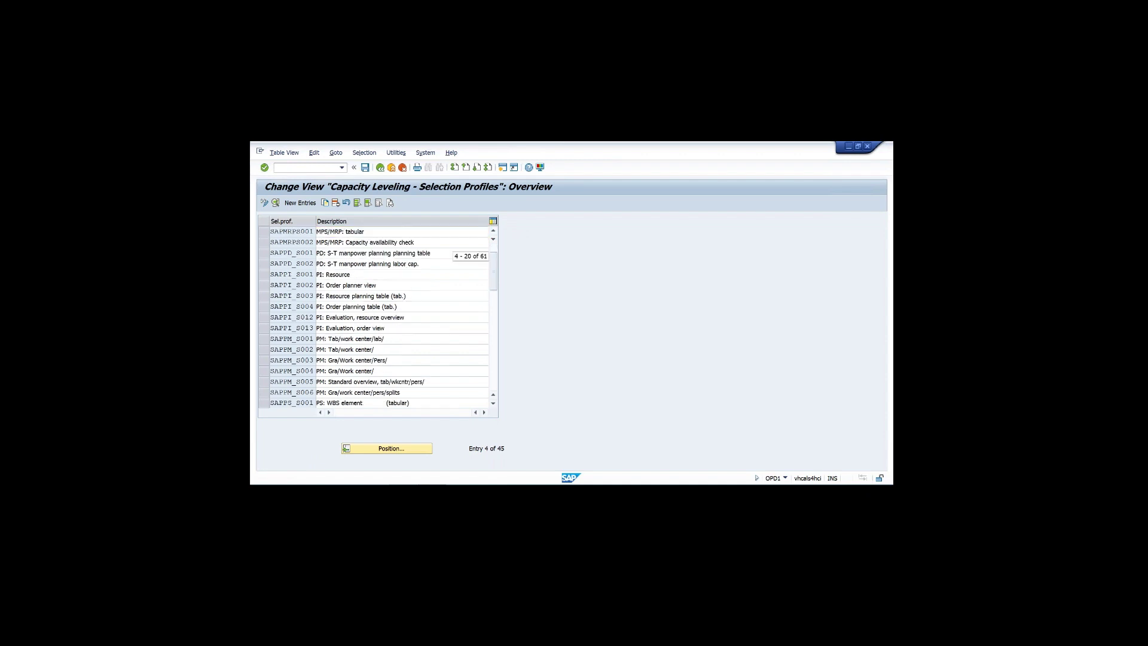
scroll(372, 317, down, 5)
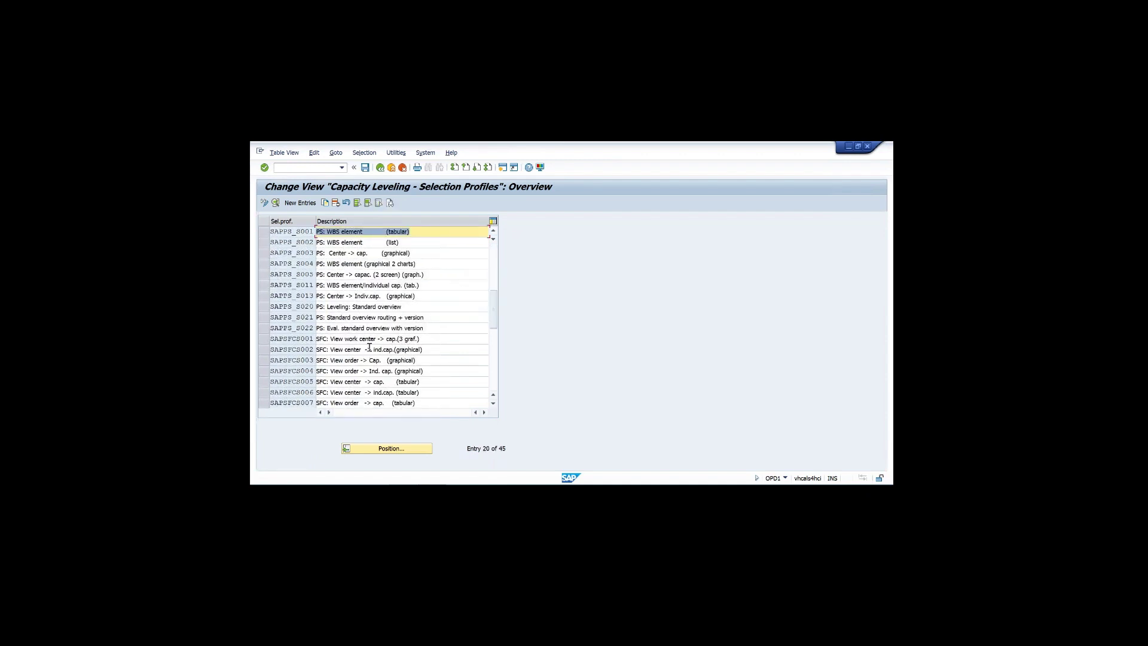
scroll(369, 347, down, 2)
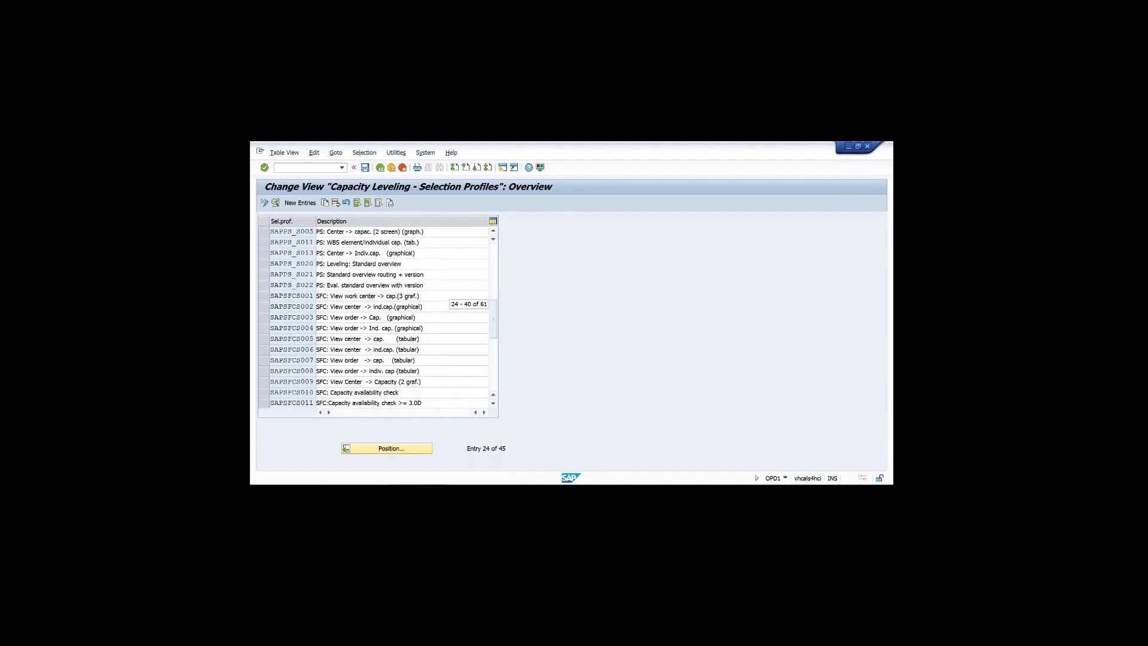
scroll(372, 316, down, 2)
click(369, 360)
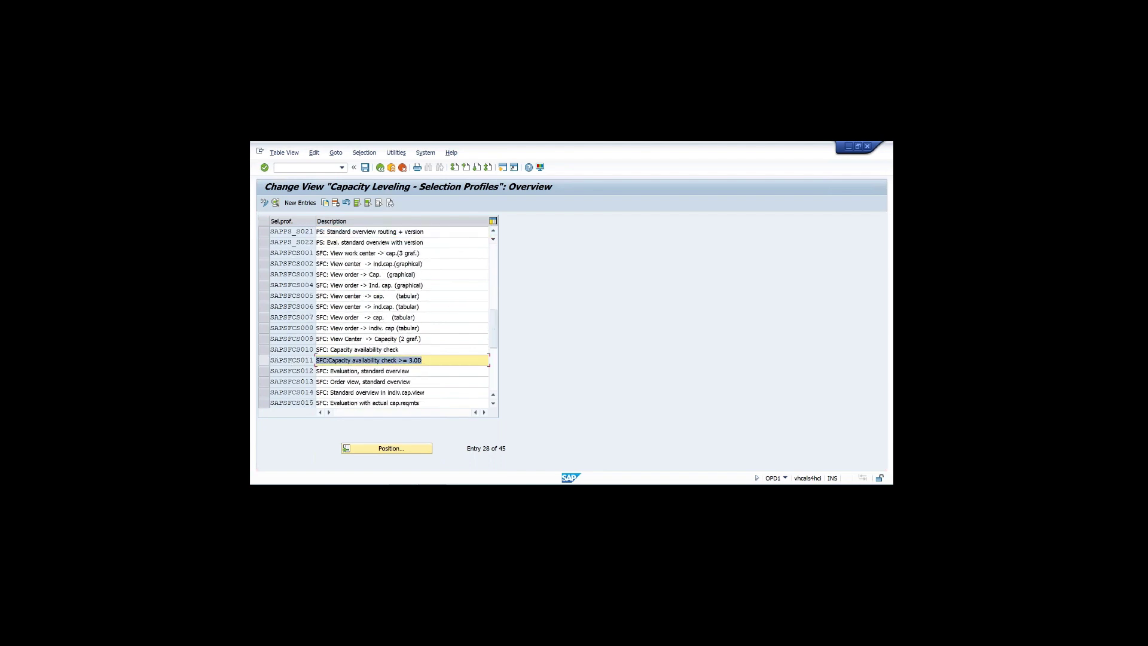
click(263, 360)
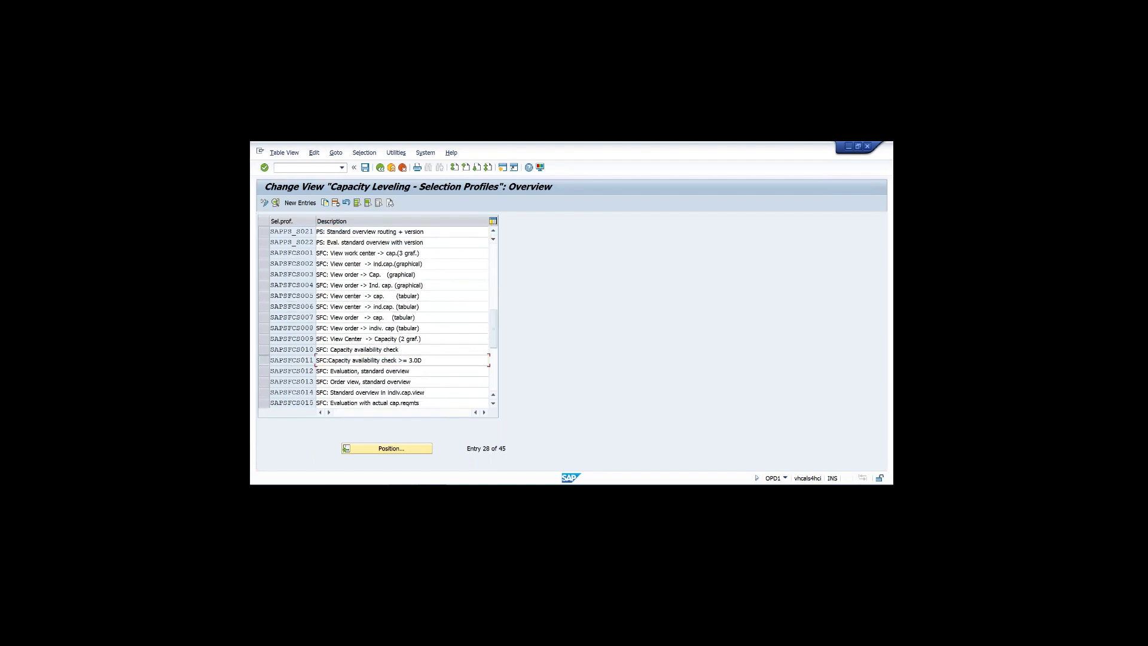
click(275, 203)
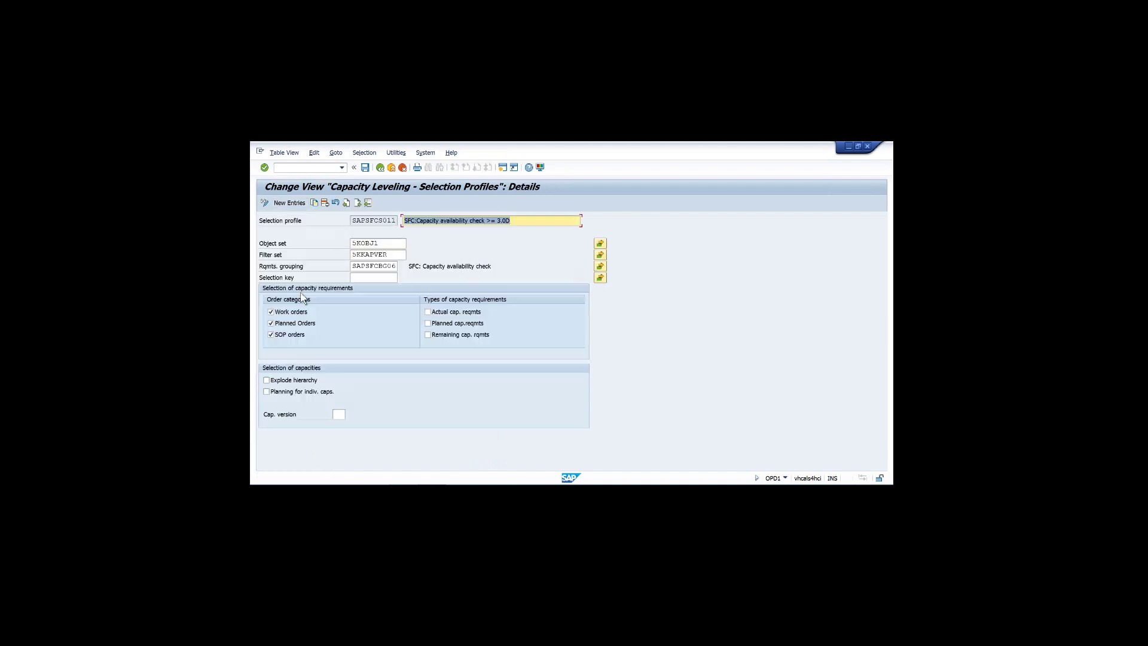
drag(492, 267, 416, 266)
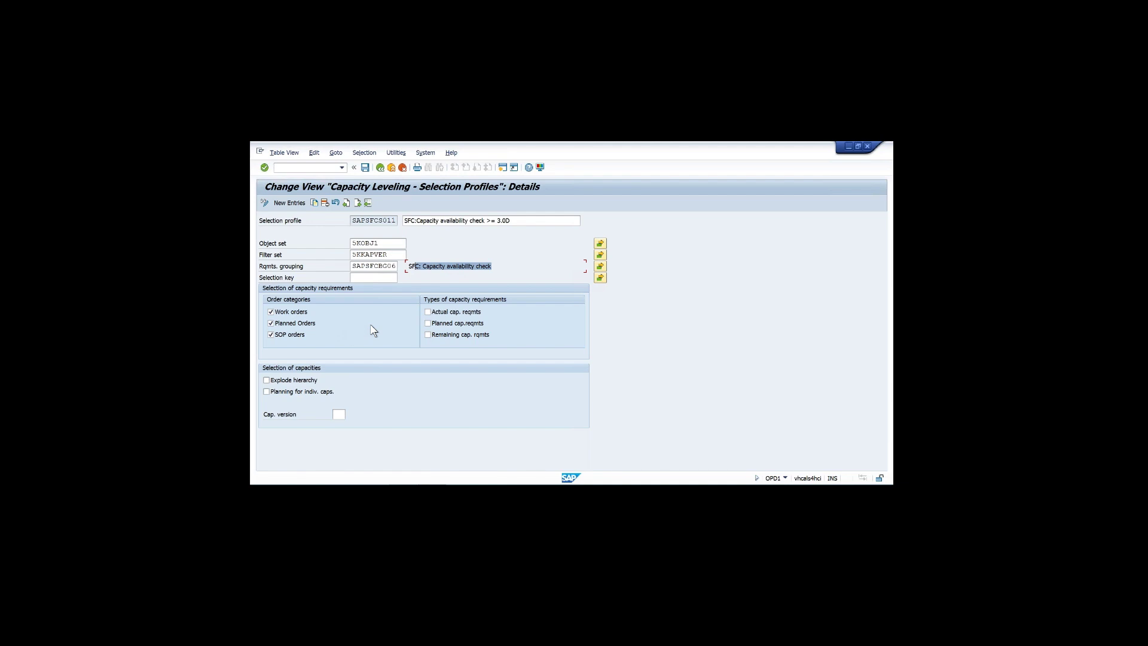
click(380, 170)
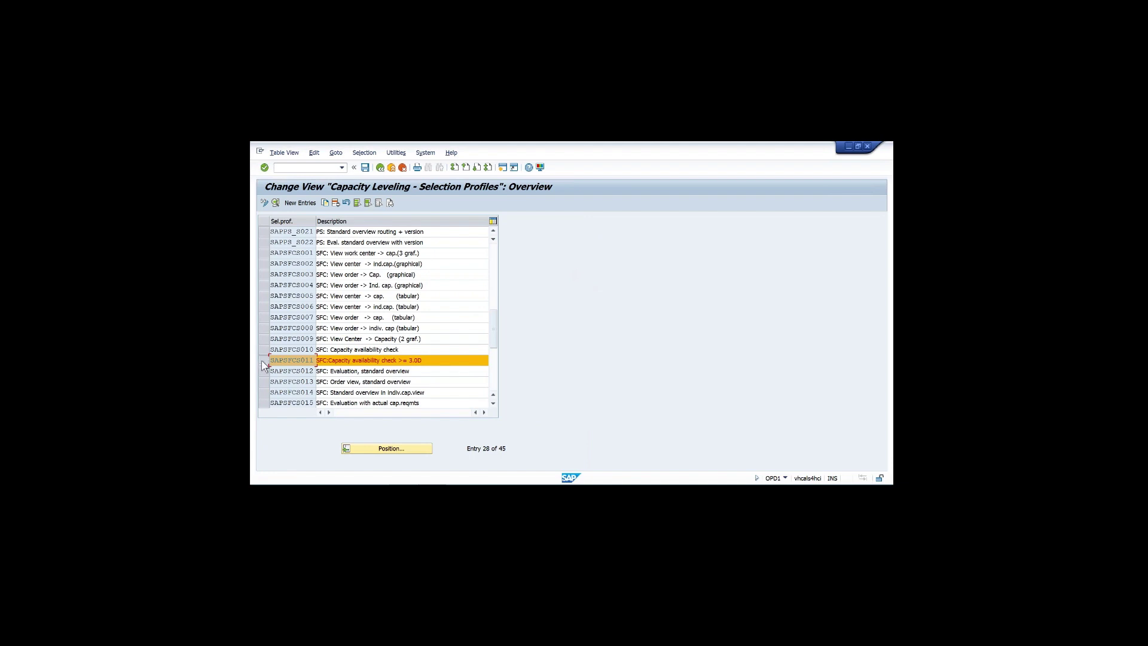
click(380, 170)
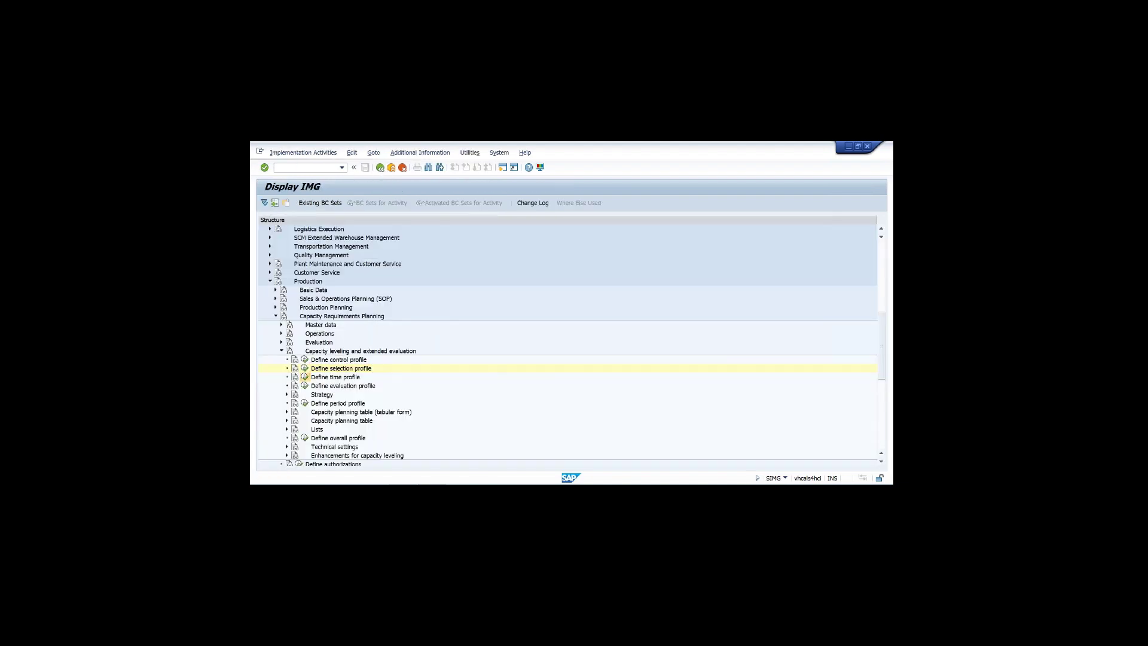
- Open the capacity leveling time profiles and select SAP_Z006, Gen: Cap.avail.check sht. term 1.5 mths
click(304, 377)
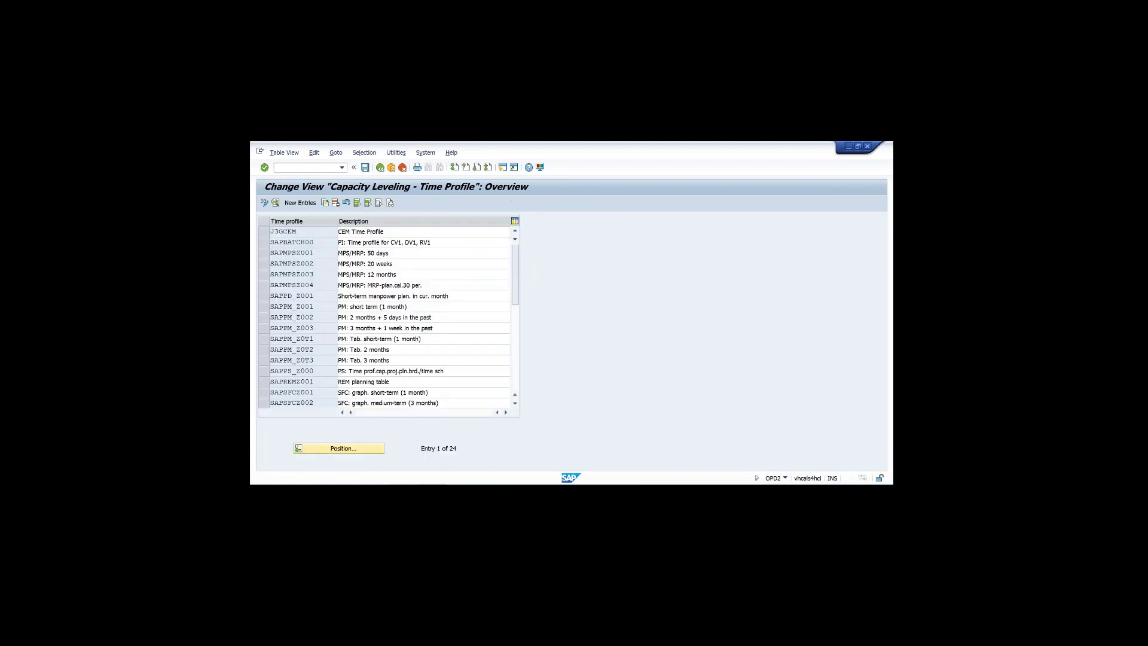
click(366, 274)
scroll(389, 317, down, 2)
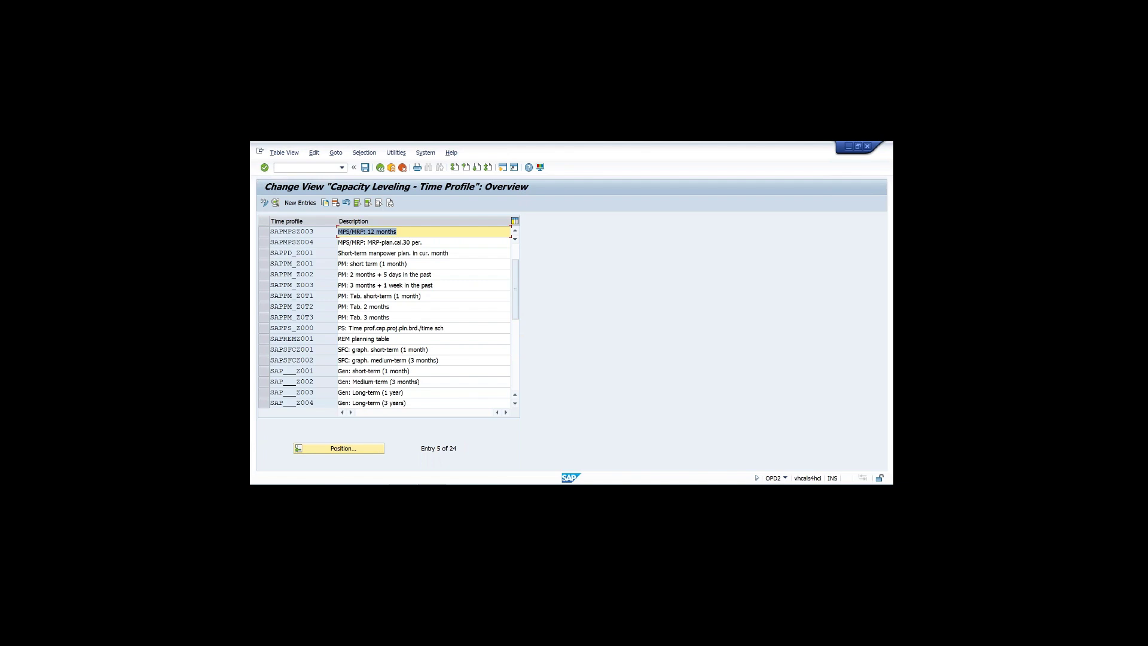
scroll(485, 269, down, 2)
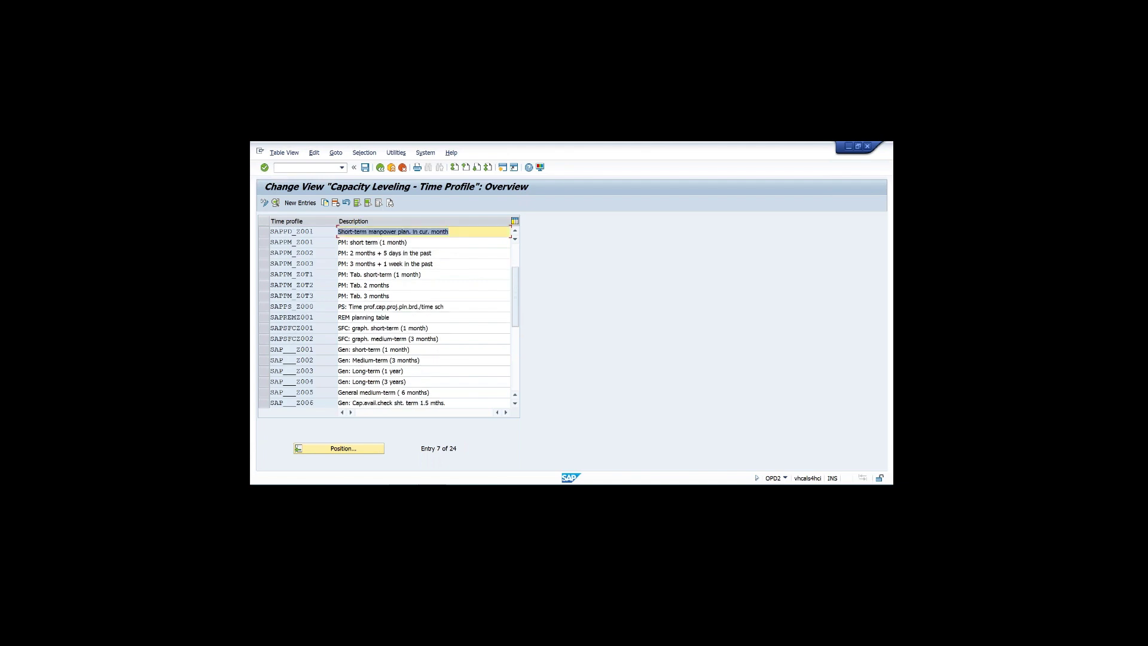
scroll(389, 316, down, 2)
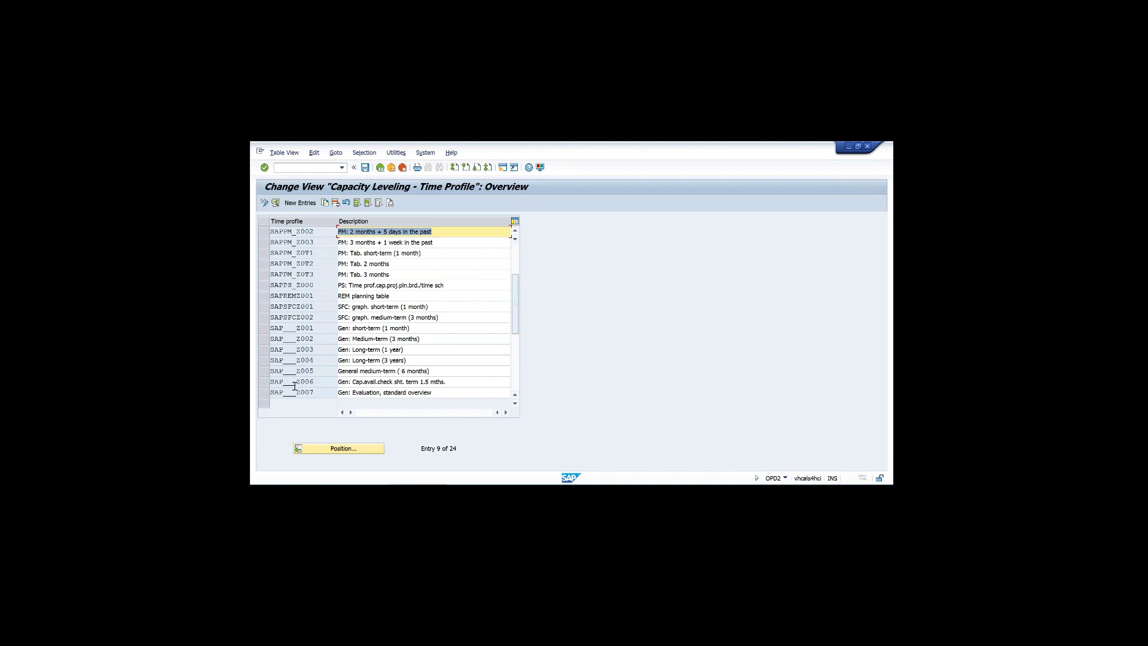
click(264, 384)
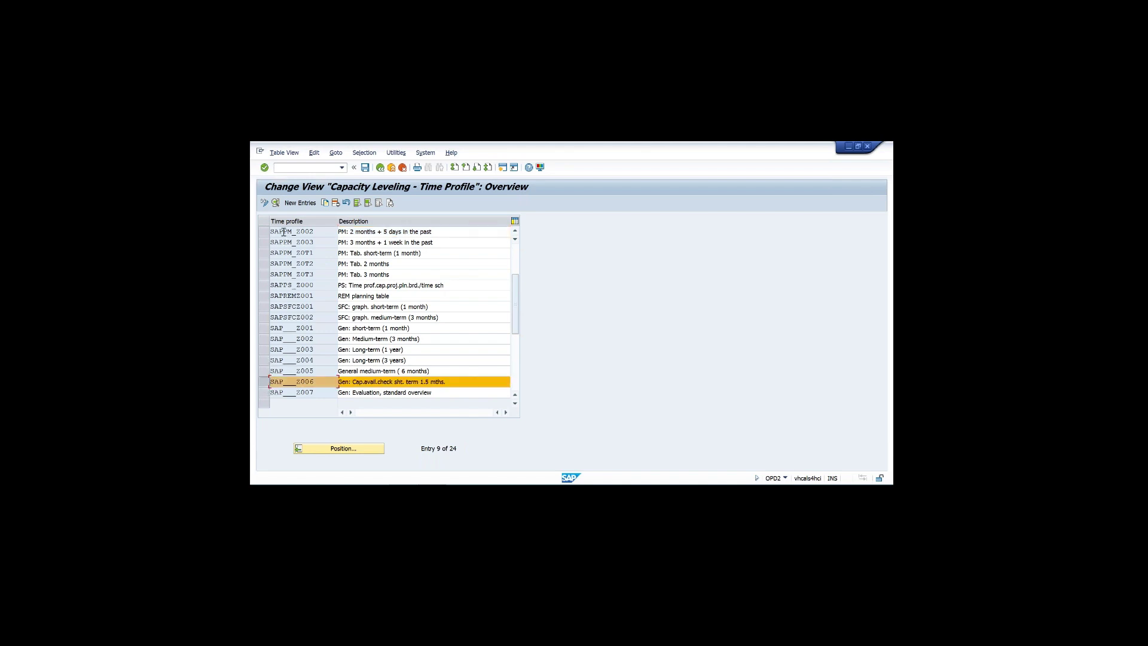
click(275, 207)
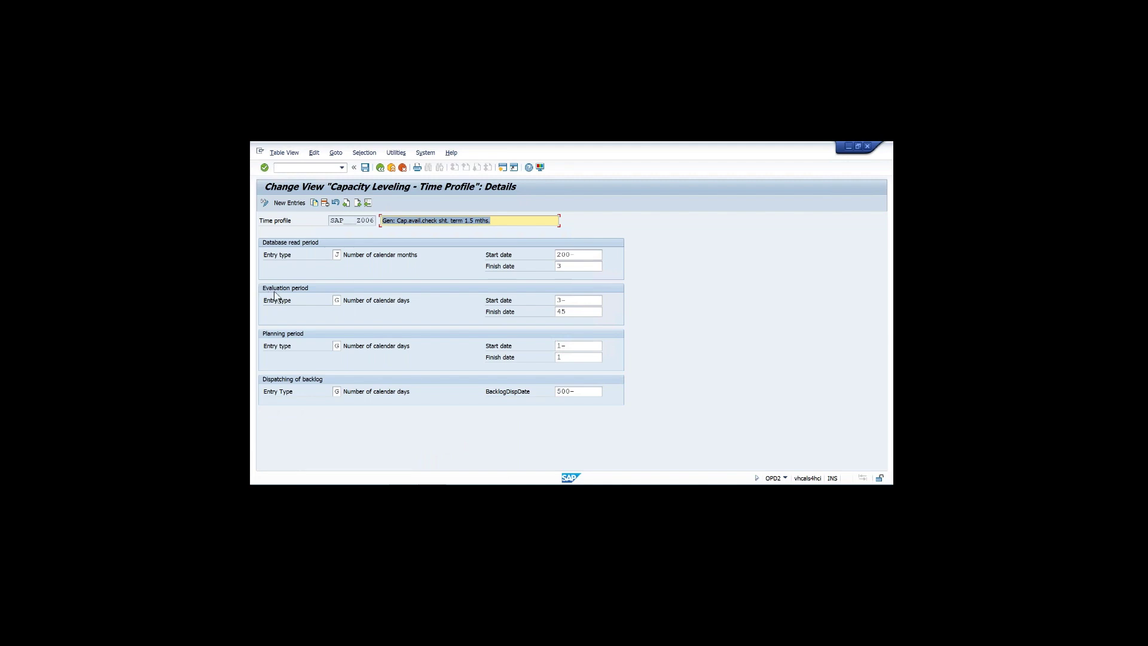
click(333, 302)
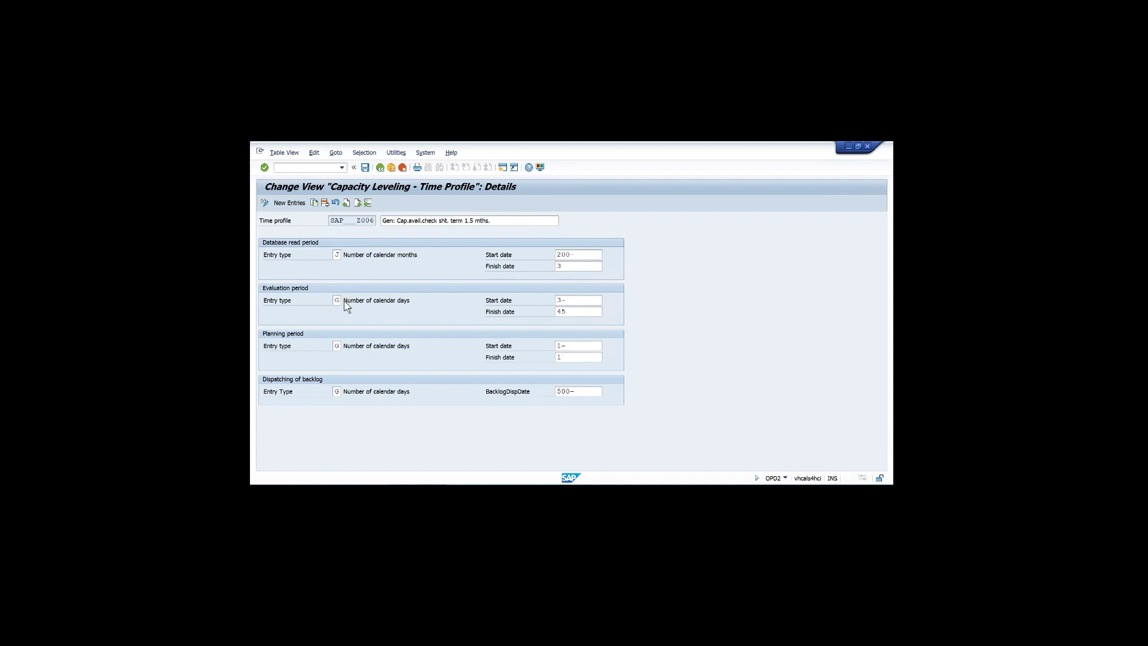
key(F4)
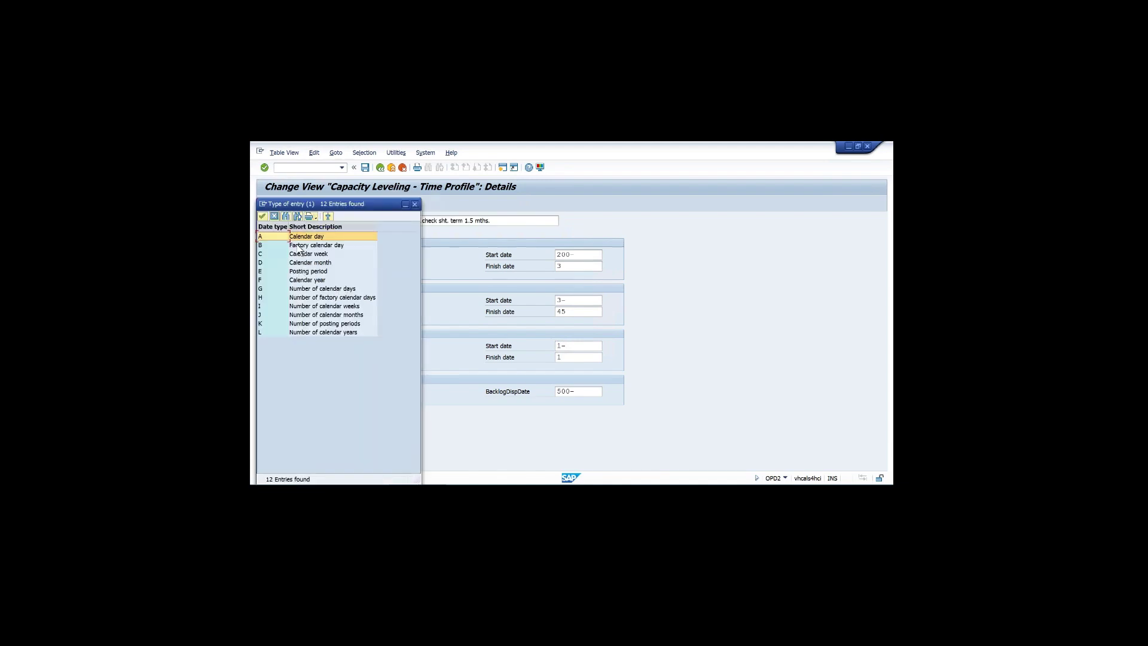
click(415, 204)
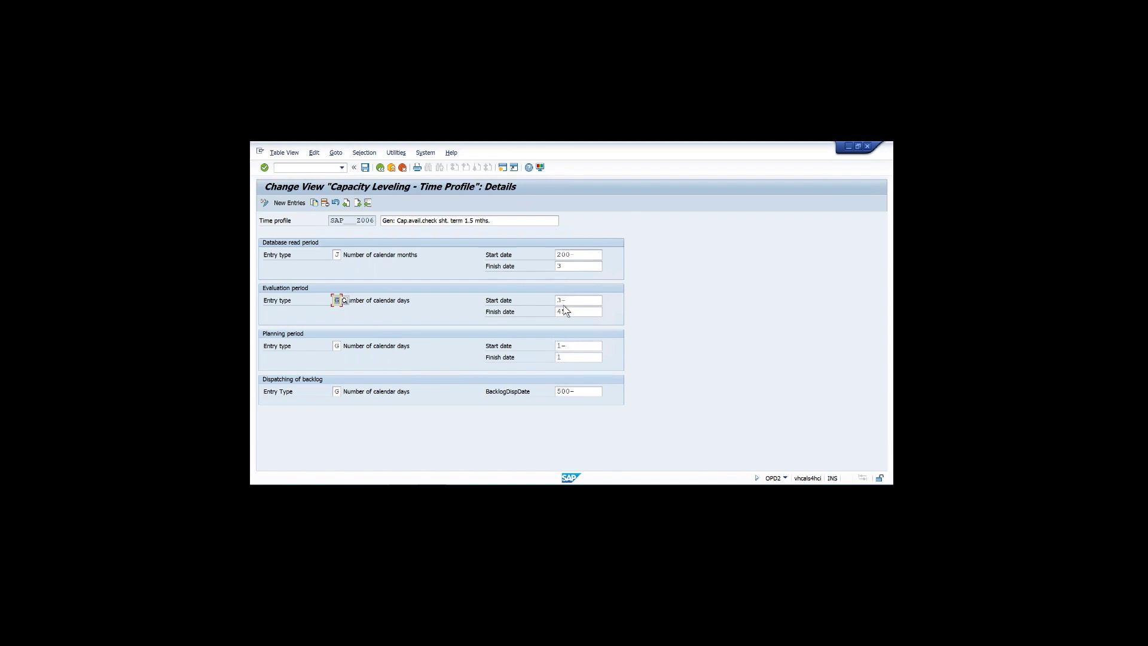
click(378, 169)
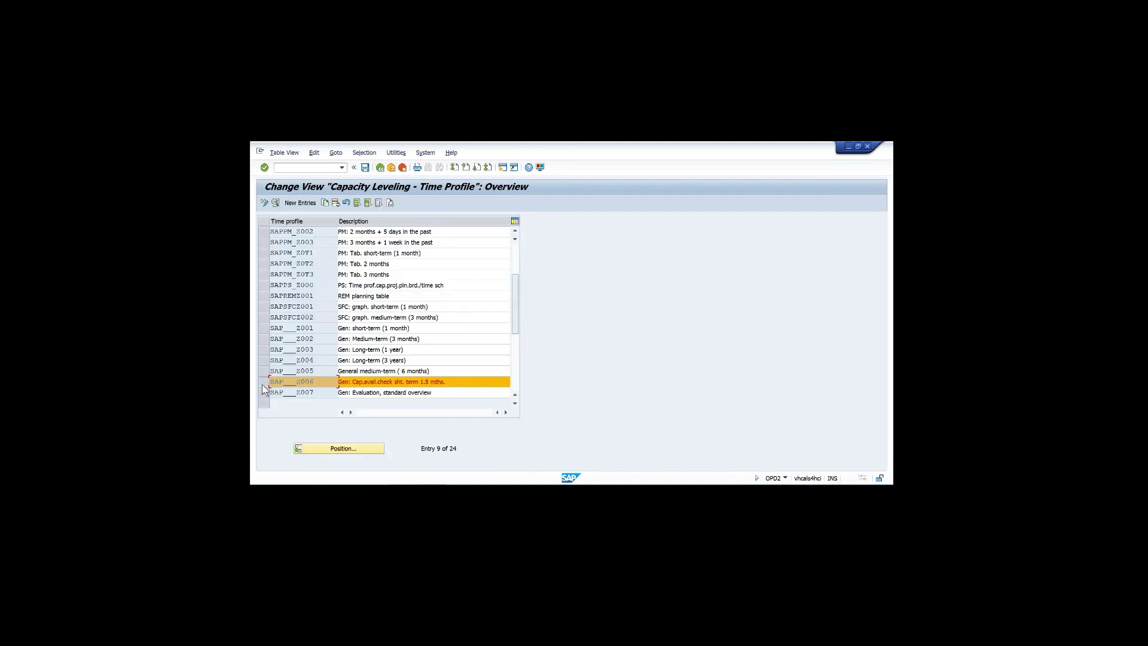
- View SAP_Z004 Gen: Long-term (3 years) details with database read finish 3, then return to IMG
click(262, 385)
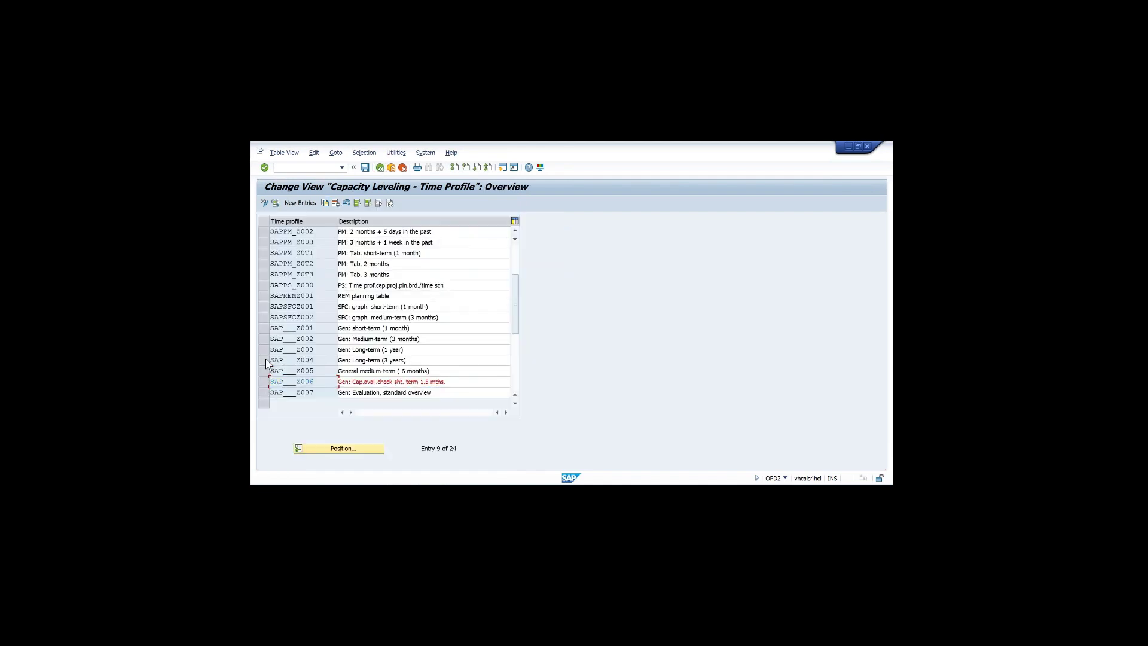
click(265, 360)
click(276, 204)
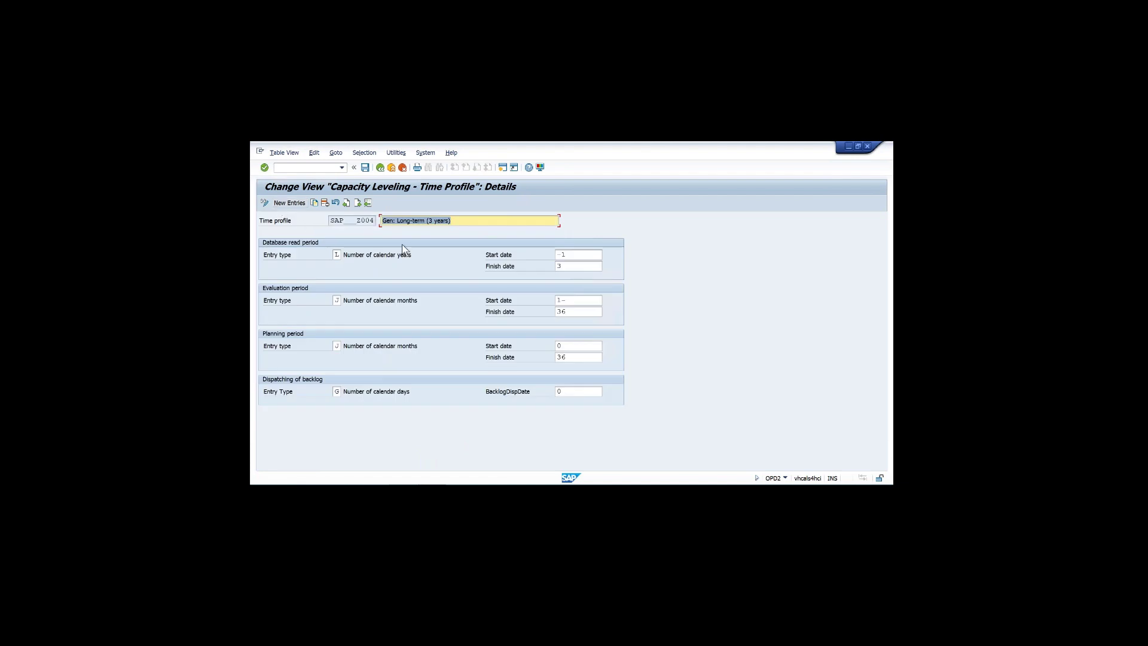
click(557, 264)
text(3)
click(380, 168)
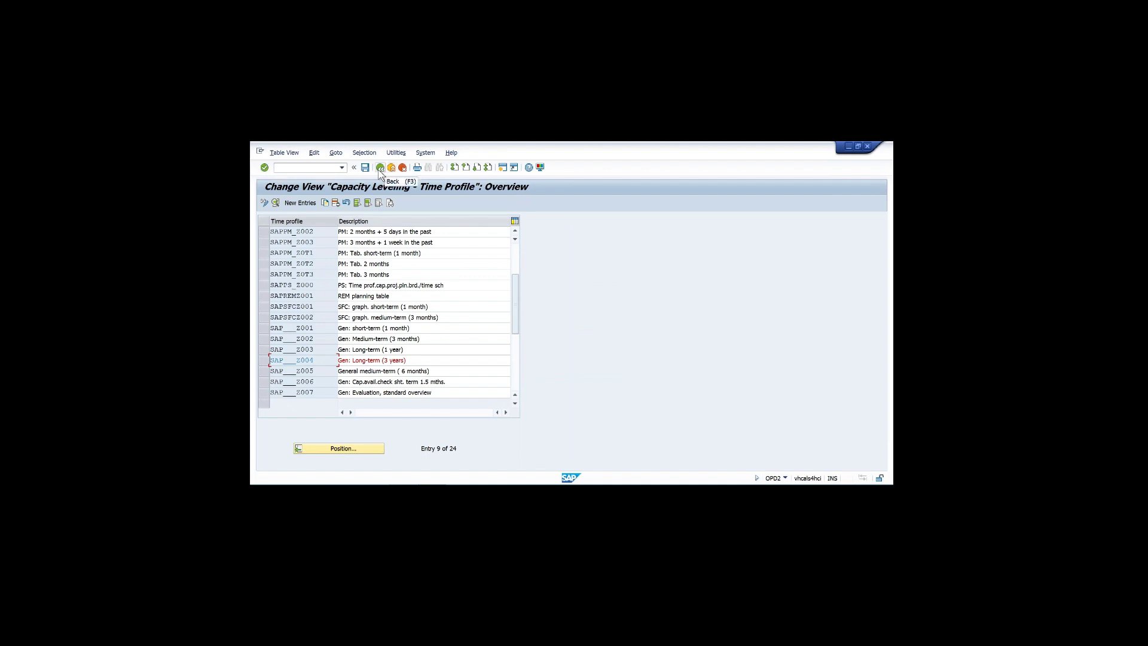
click(380, 168)
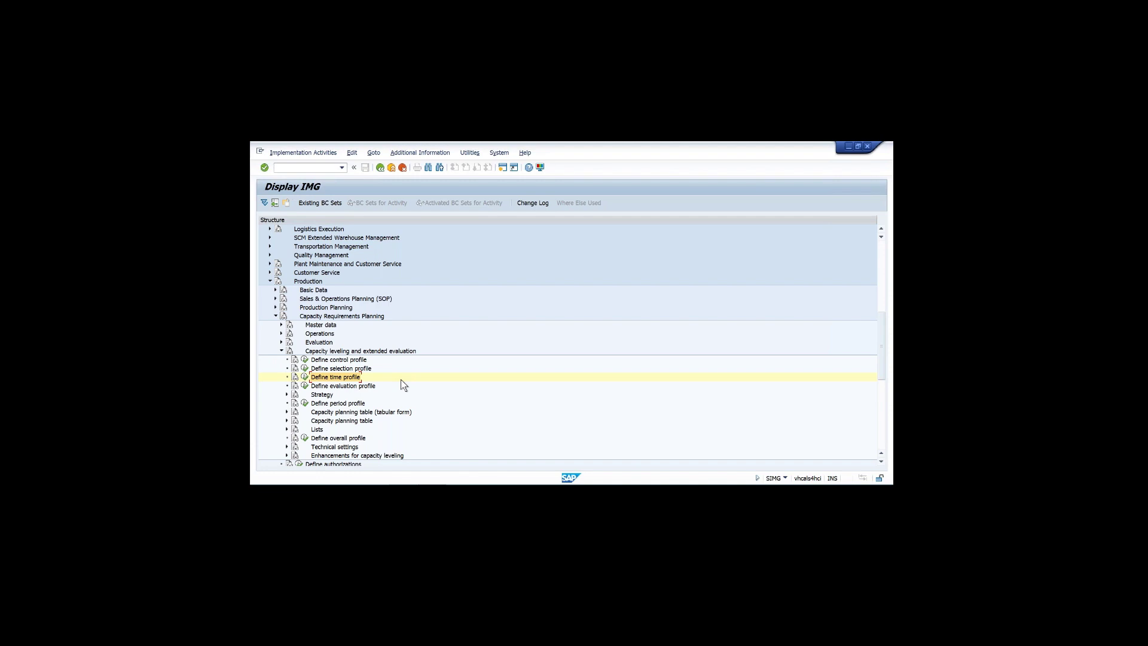
scroll(401, 379, down, 2)
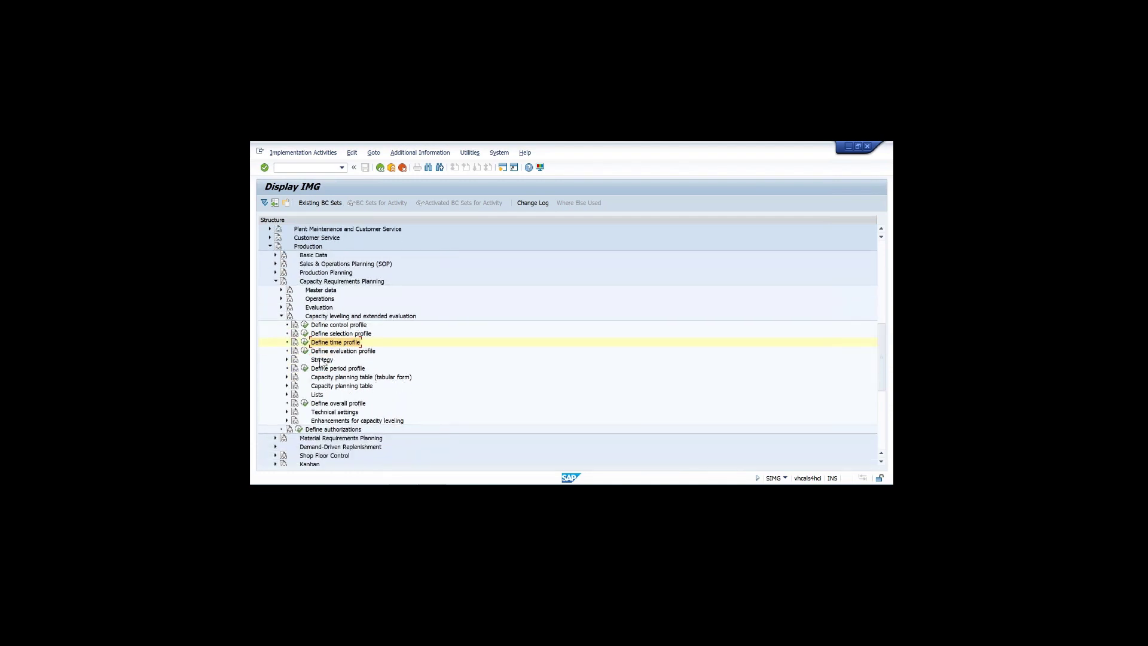
click(305, 352)
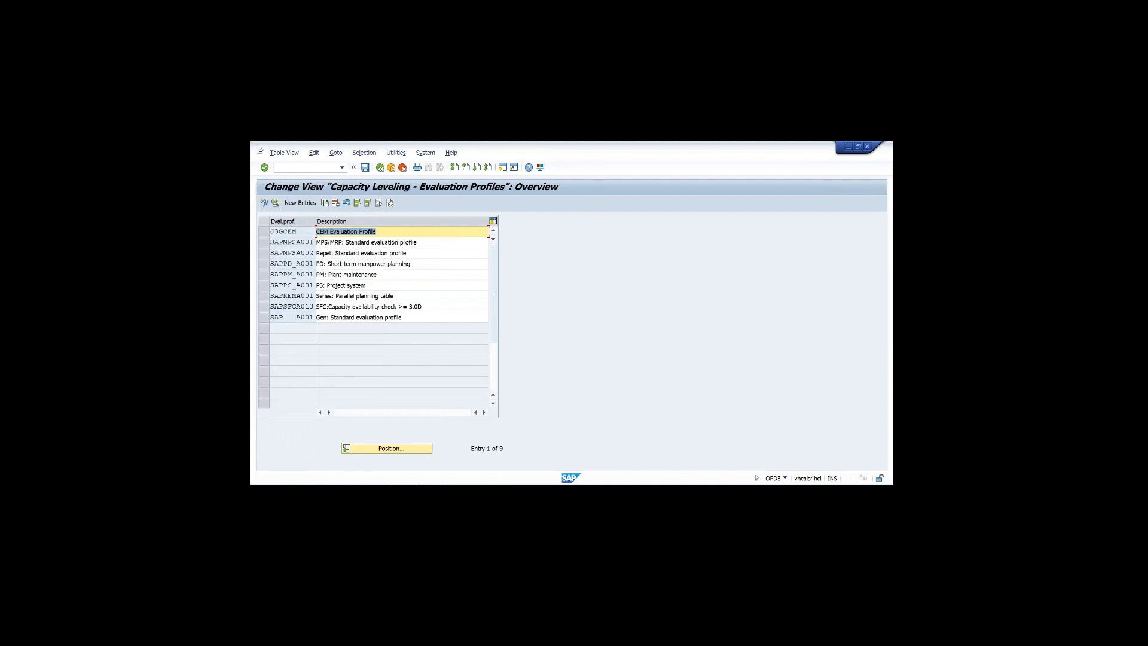
click(263, 306)
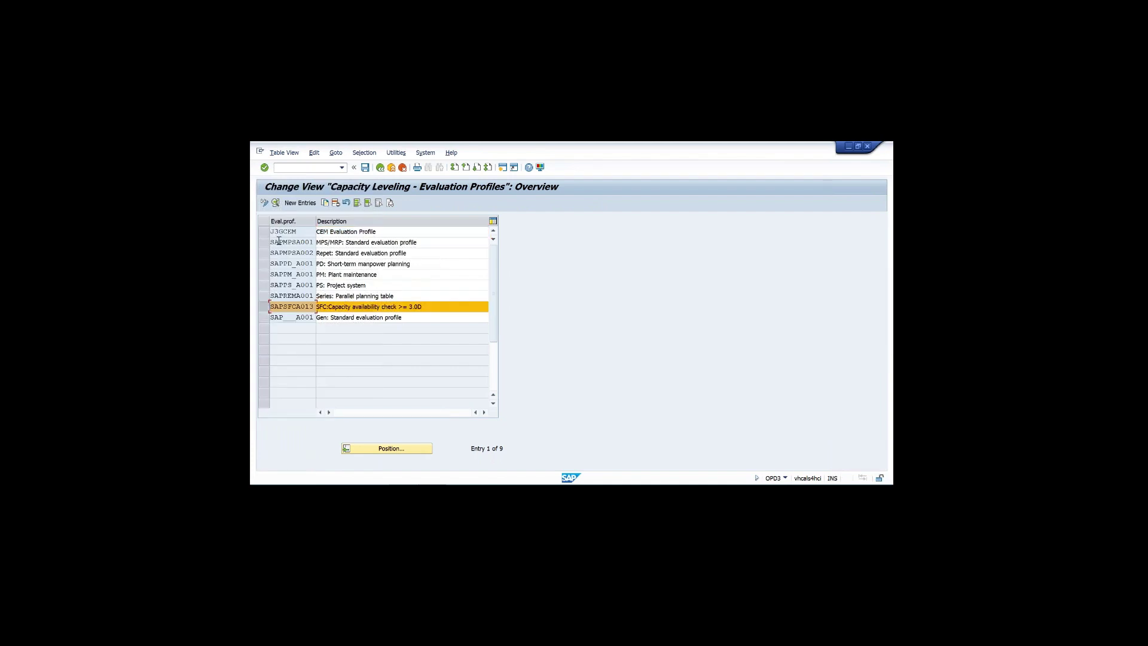
click(275, 203)
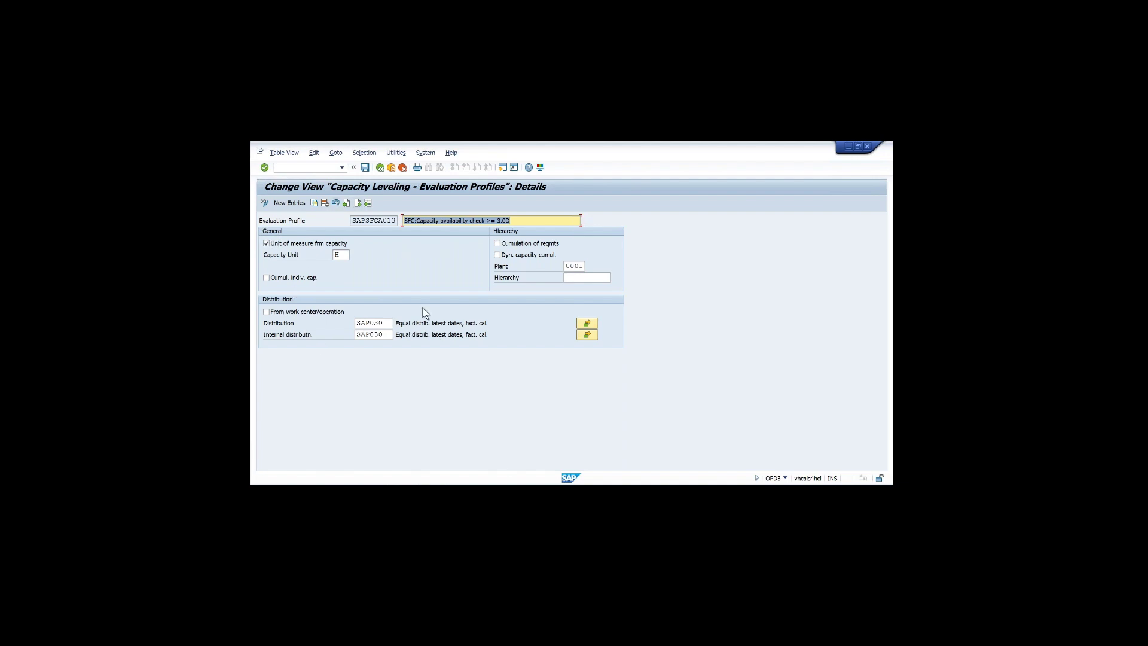
click(380, 167)
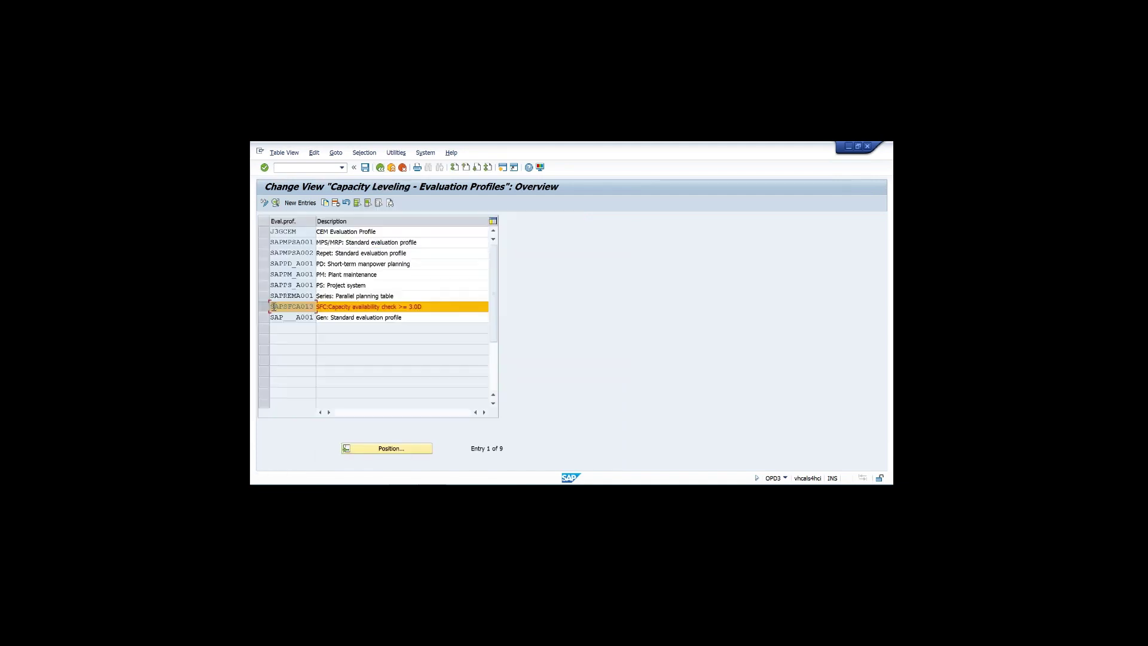
click(265, 306)
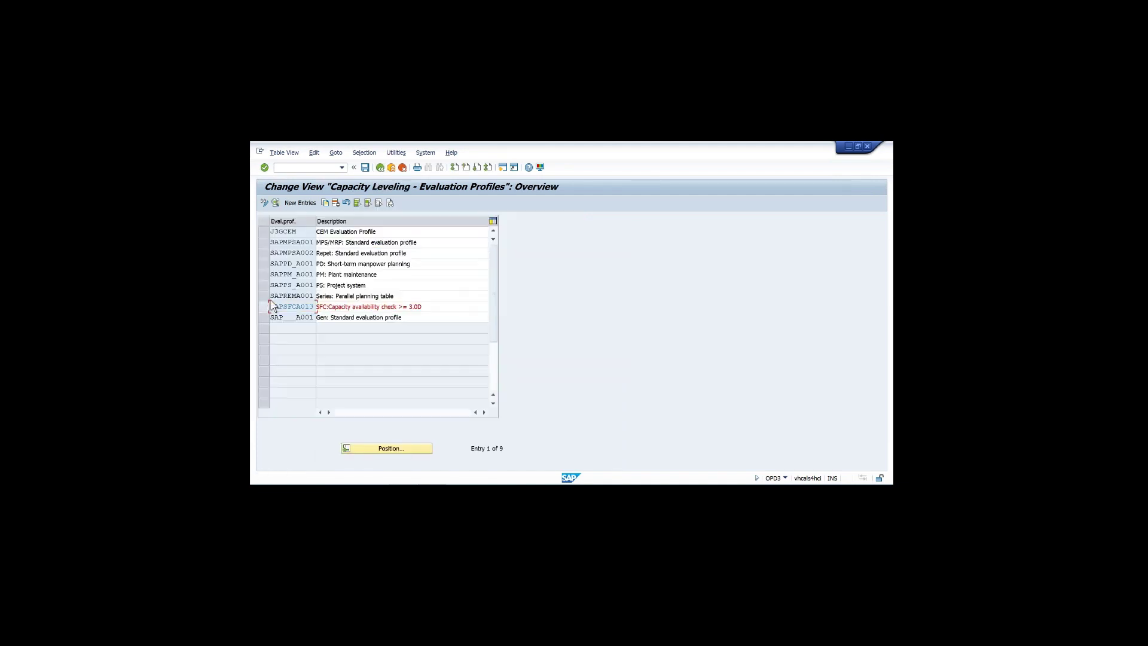
click(380, 168)
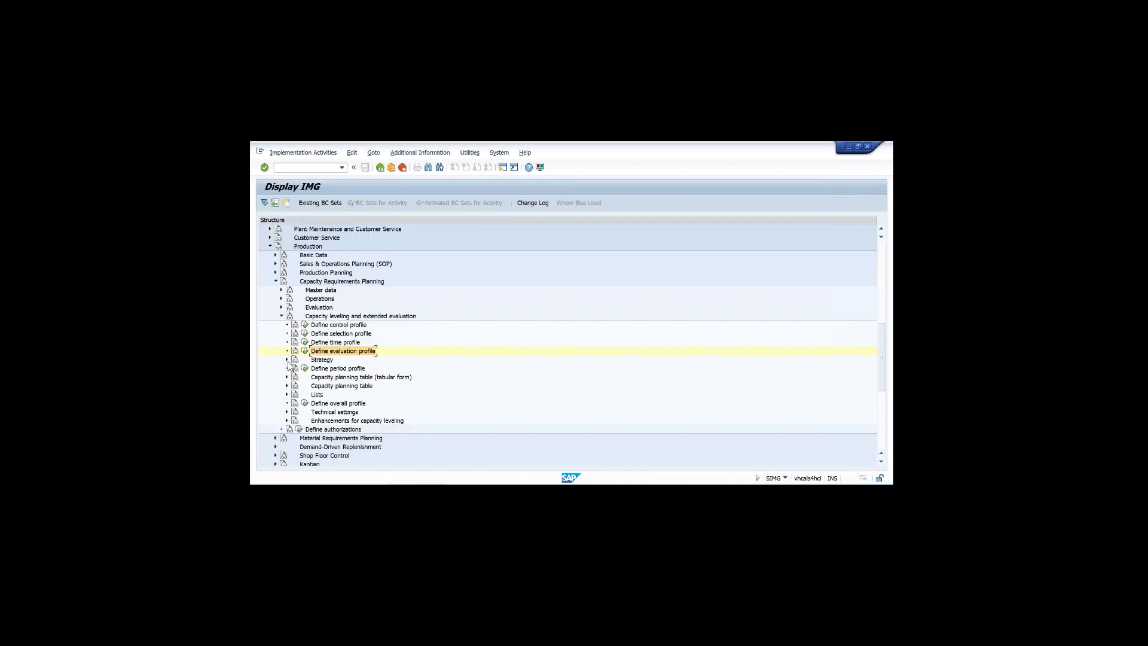
- Expand the Strategy node and browse the 29 capacity leveling strategy profiles
click(287, 360)
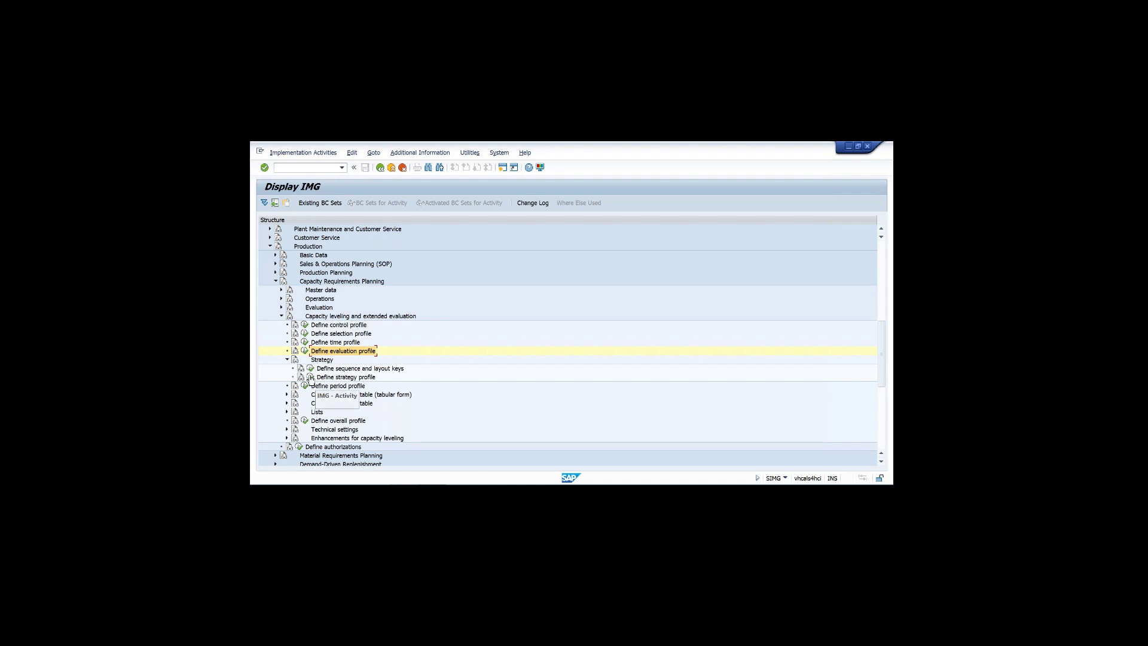
click(311, 377)
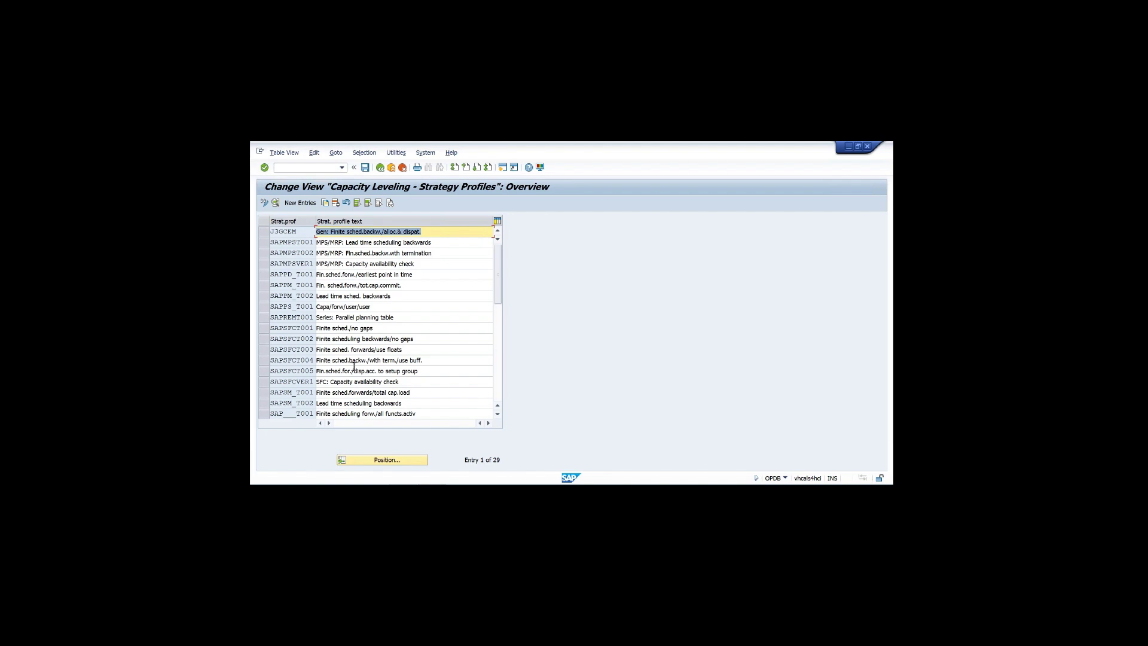
scroll(353, 366, down, 2)
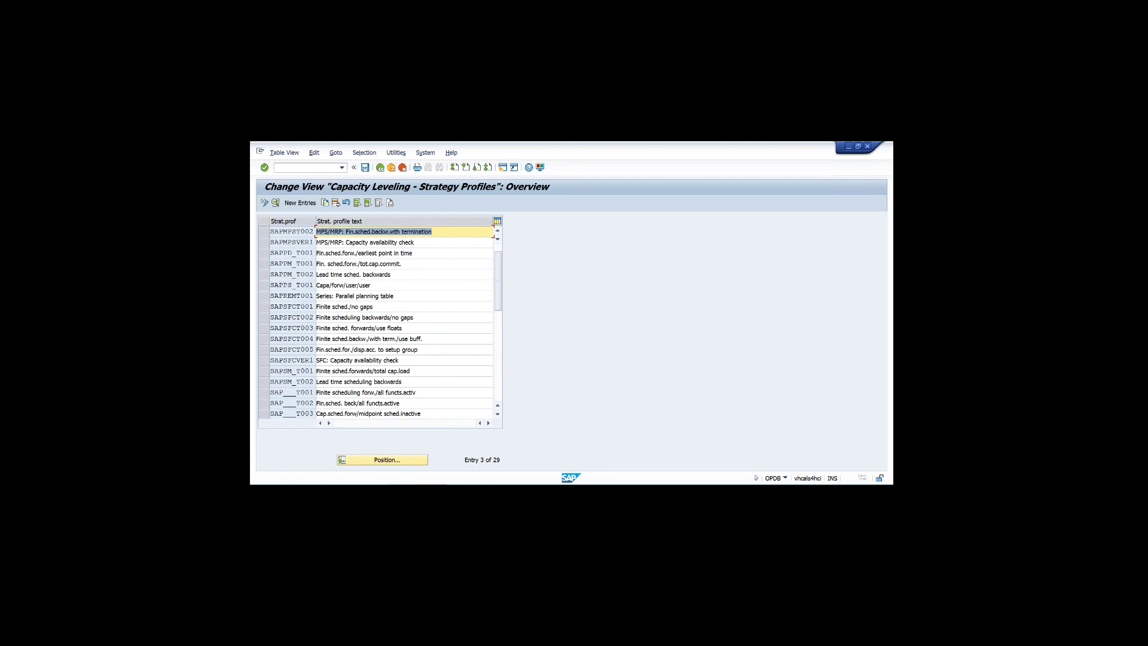
scroll(382, 321, down, 4)
scroll(382, 321, down, 17)
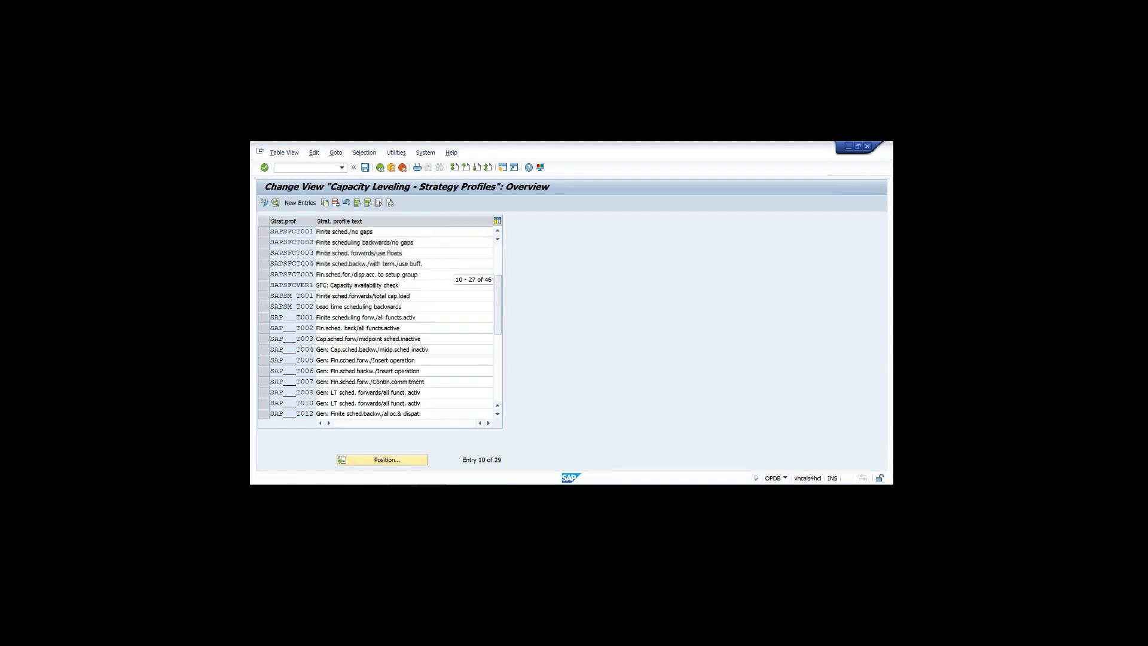
scroll(383, 321, up, 7)
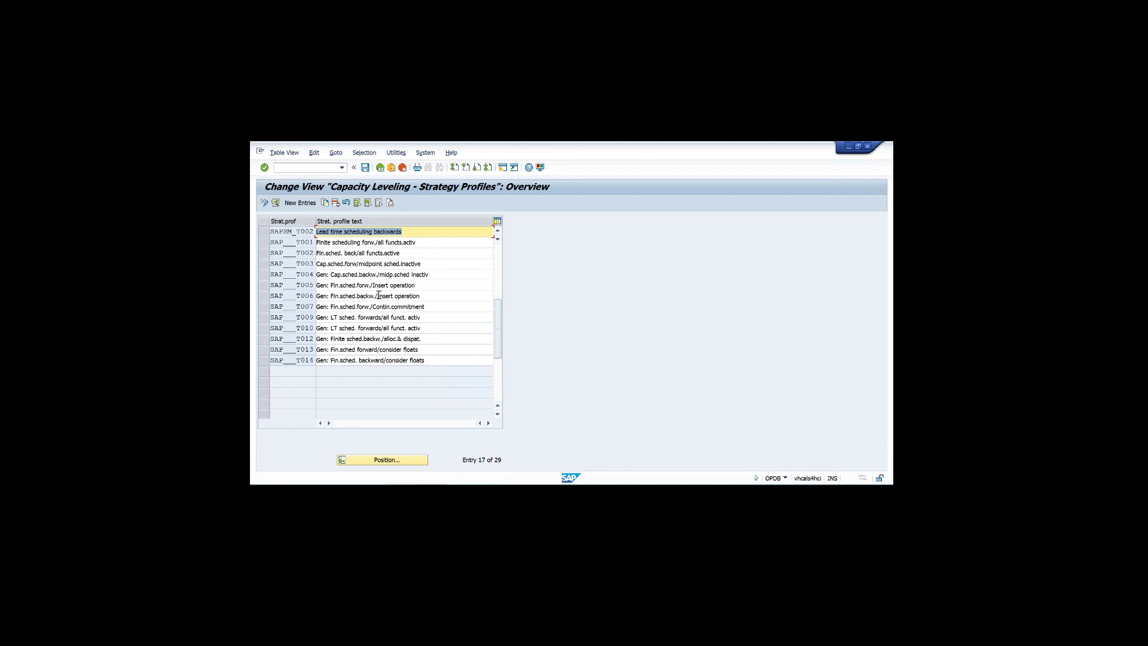
scroll(379, 296, up, 2)
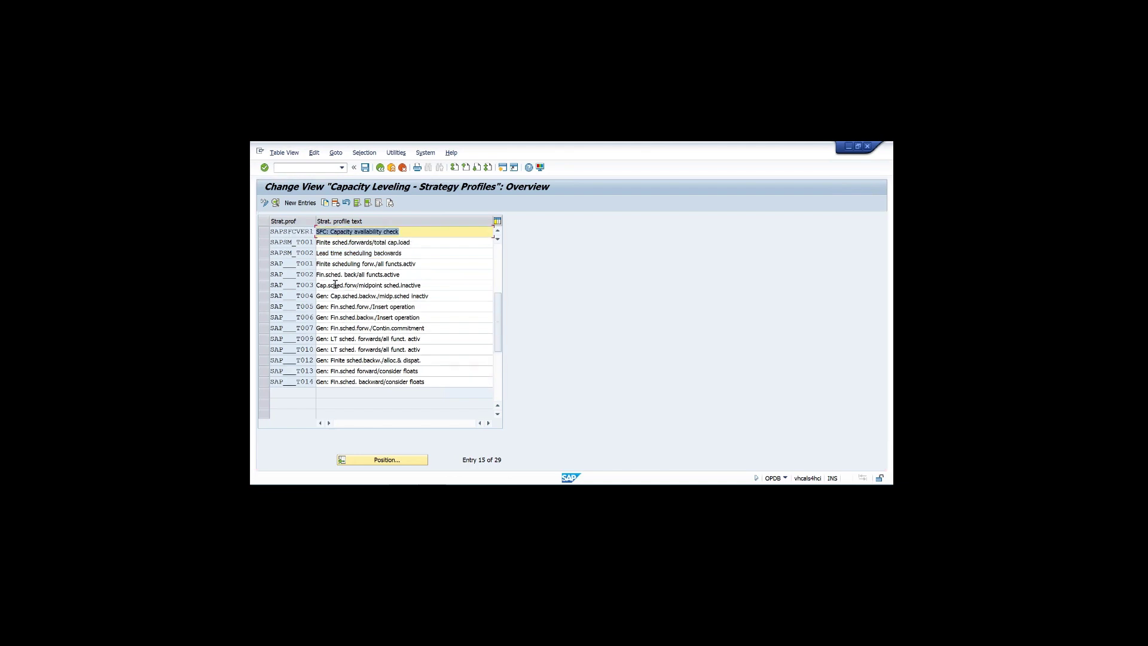
- Highlight strategy profiles SAP___T001 and SAPSM_T001, then return to the IMG tree
click(342, 268)
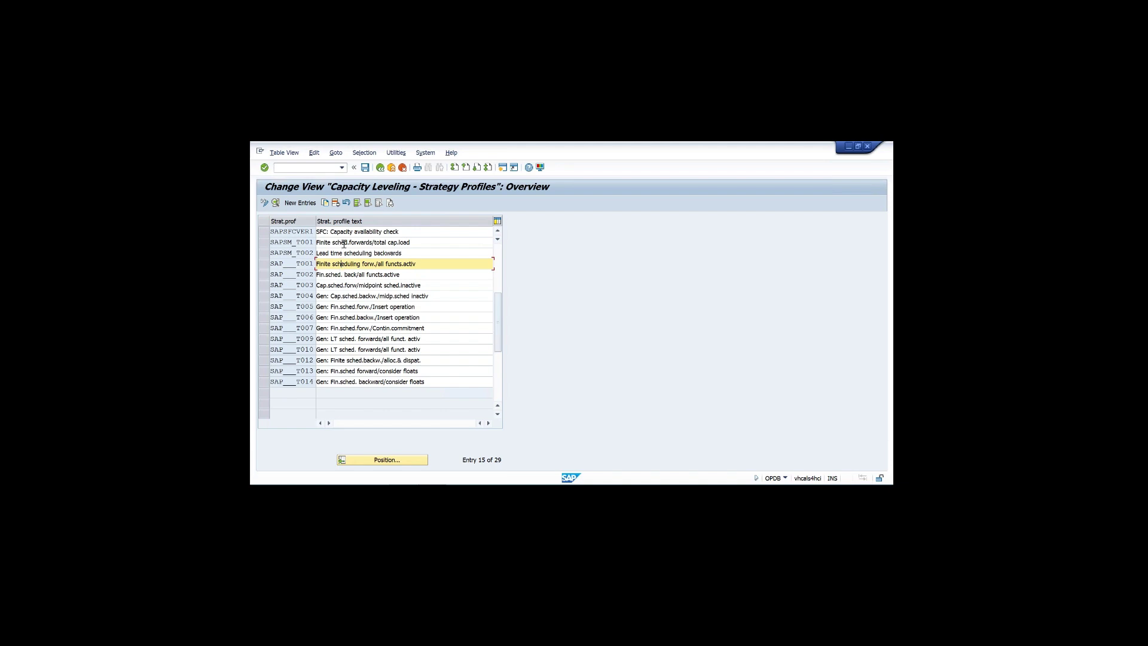
click(344, 244)
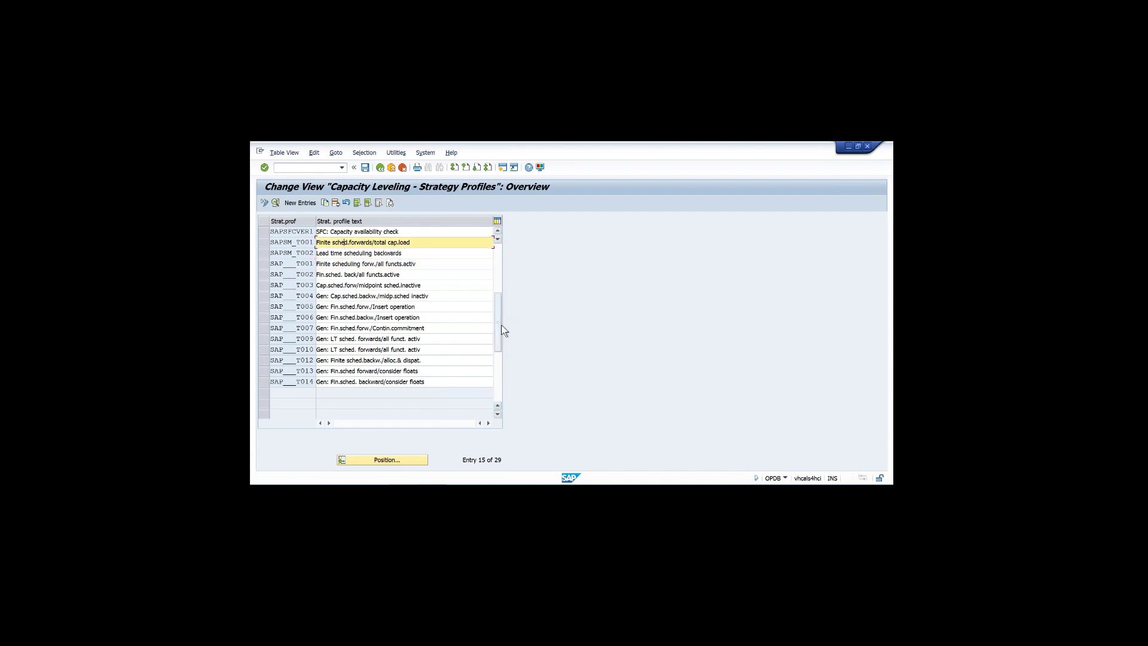
scroll(479, 301, up, 1)
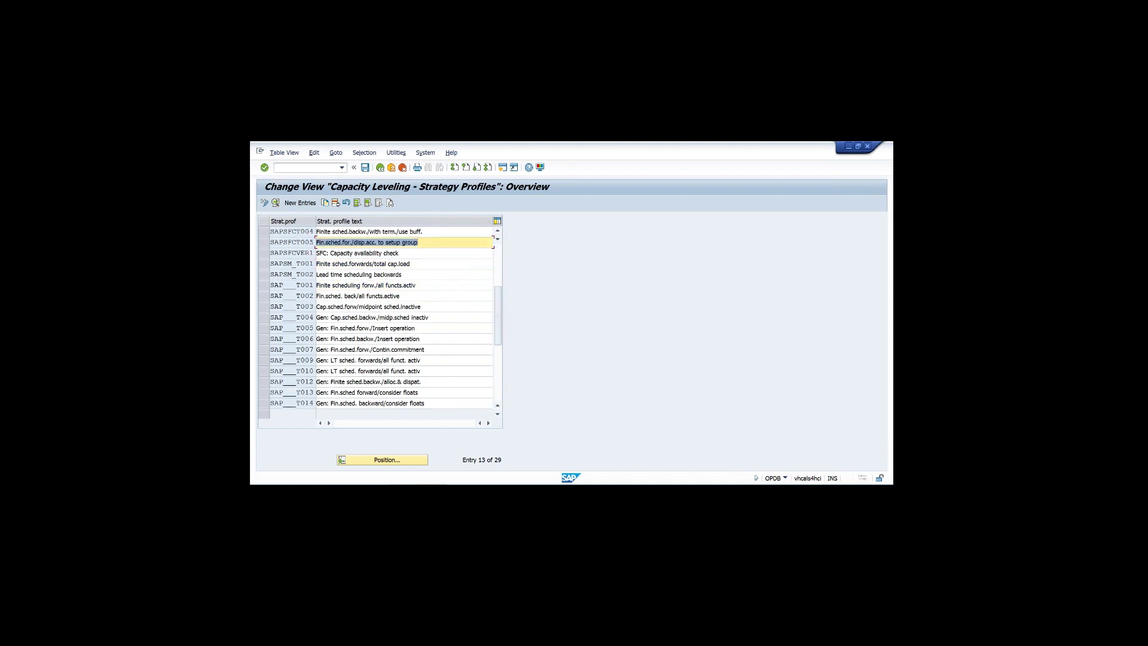
click(380, 168)
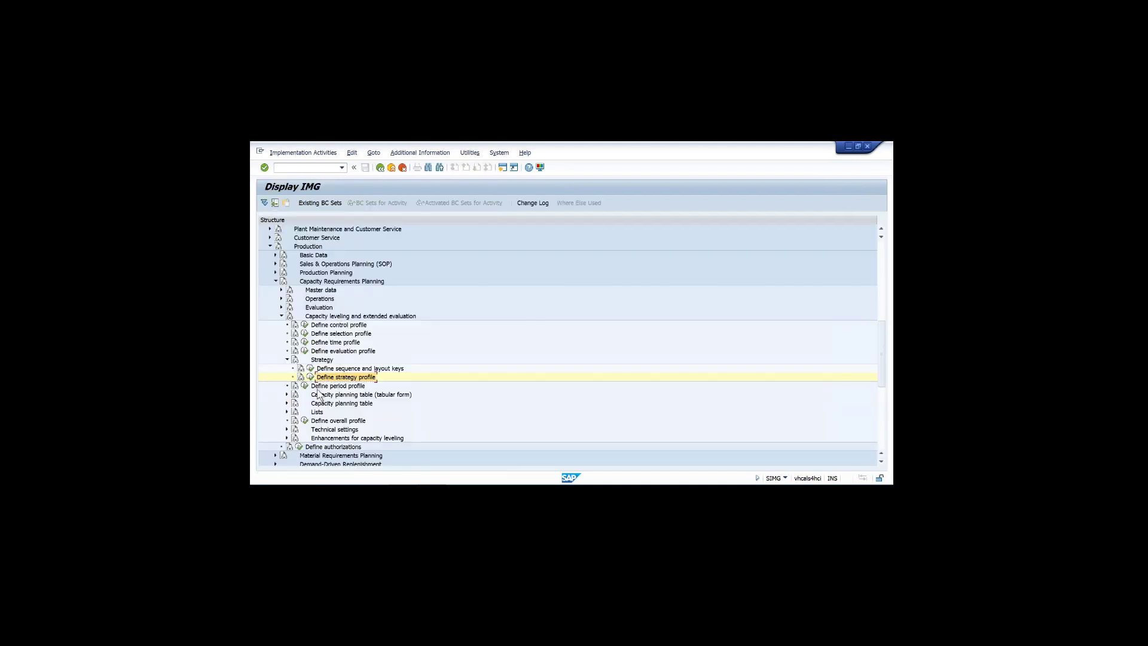
- Open the capacity leveling overall profiles list and select ZAPSFCG013
click(305, 420)
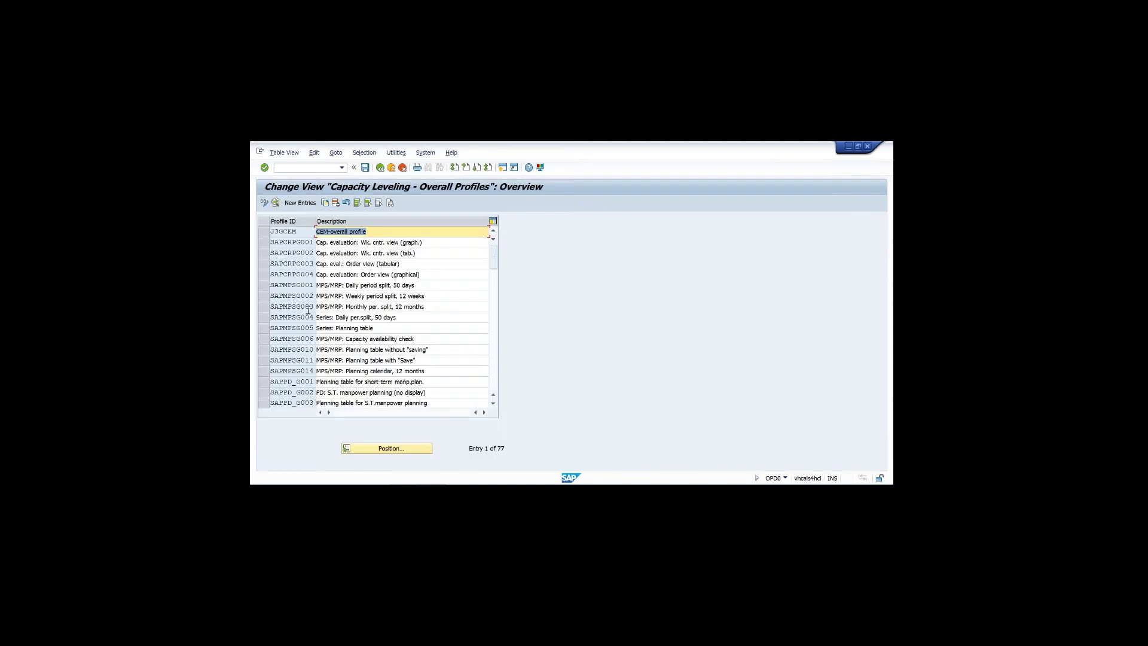
scroll(376, 317, down, 3)
scroll(315, 237, down, 6)
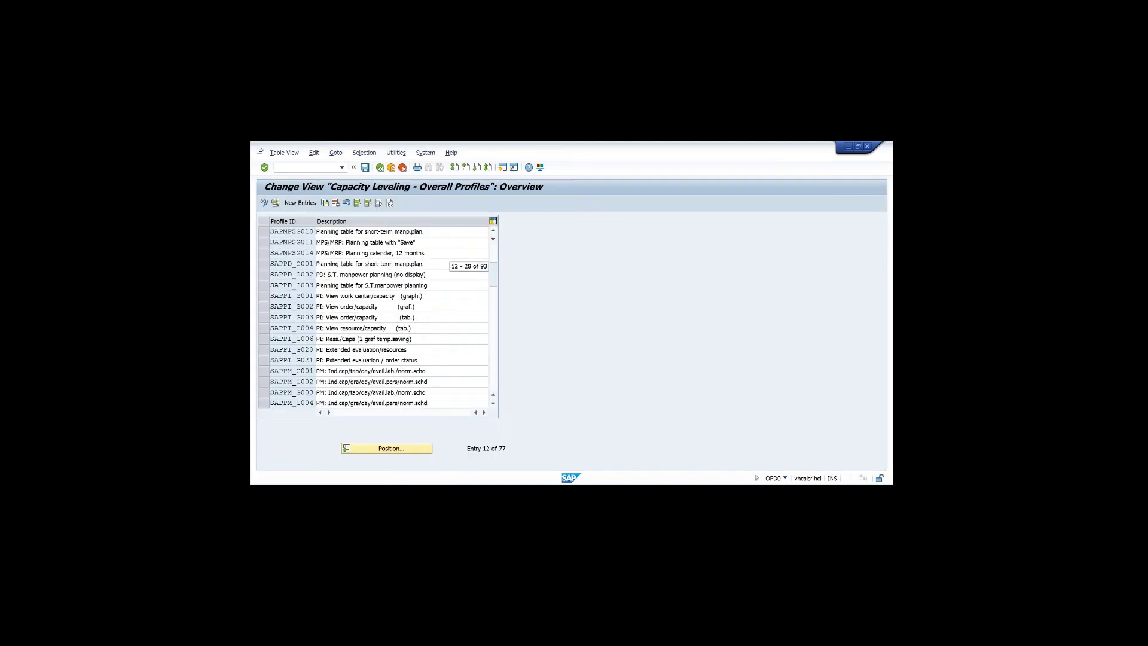
scroll(315, 237, down, 13)
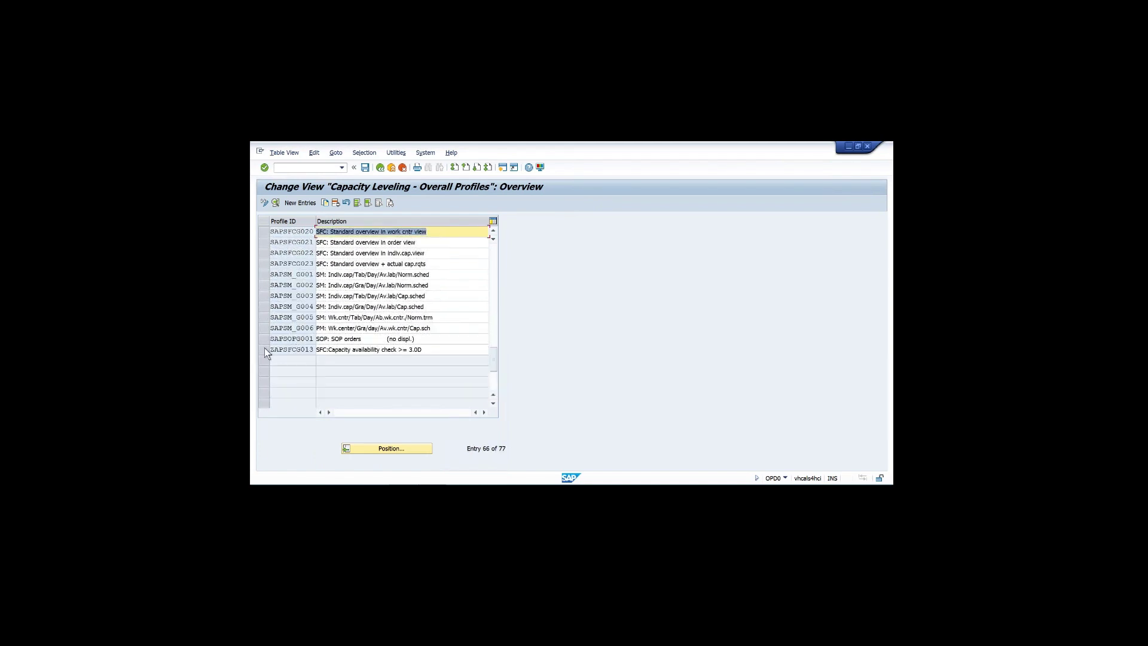
click(264, 350)
- Check ZAPSFCG013's details, noting strategy profile SAPSM_T001, then return to Display IMG
click(276, 203)
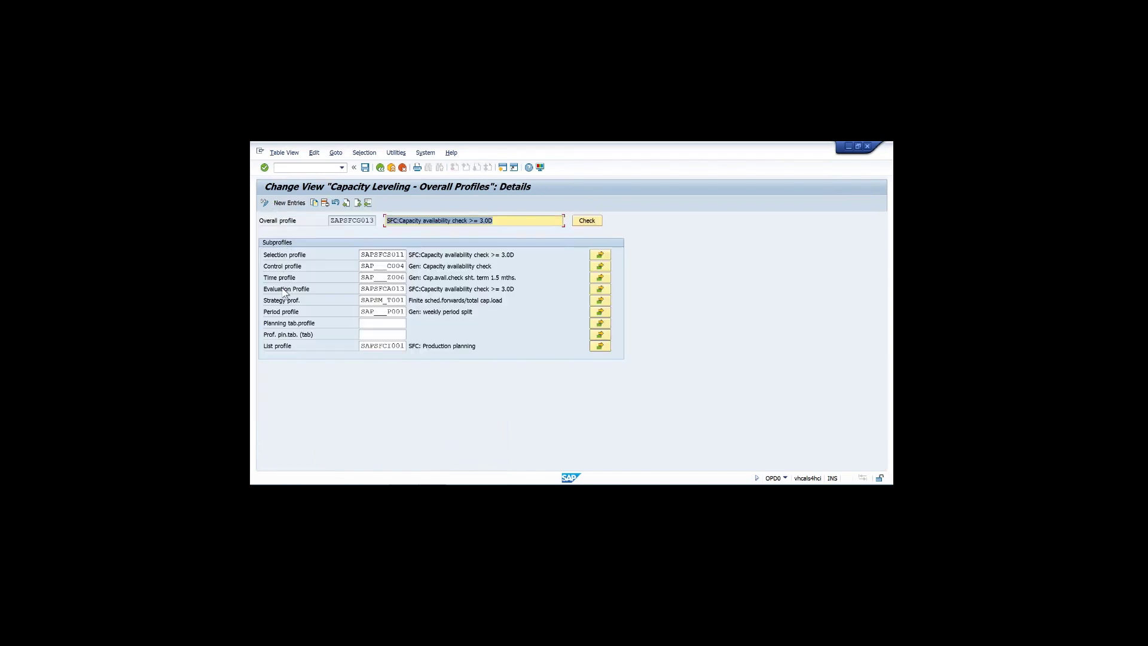
double_click(362, 302)
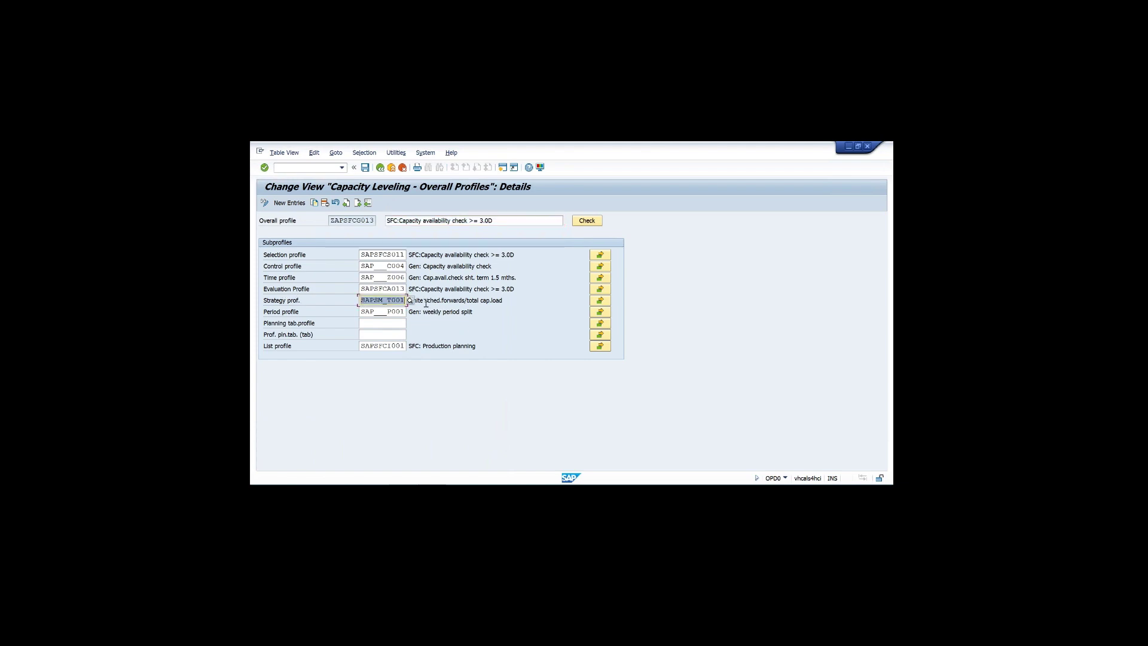
click(425, 301)
click(380, 167)
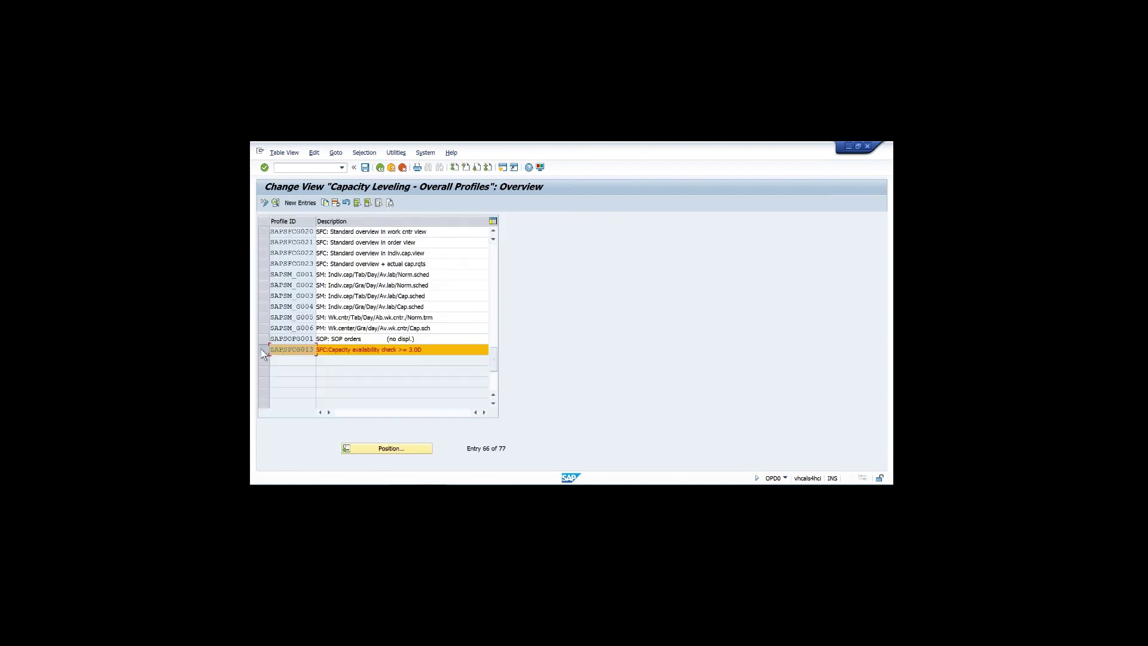
click(383, 169)
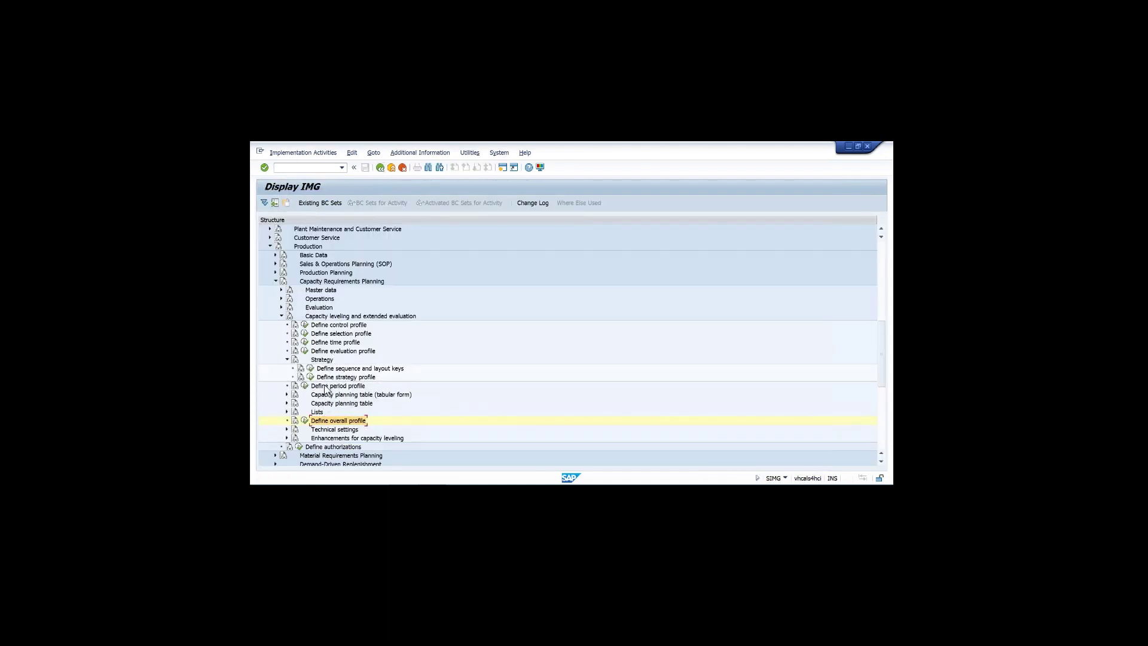
- Open strategy profile SAPSM_T001's details and review its finite forward scheduling and dispatch settings
click(309, 377)
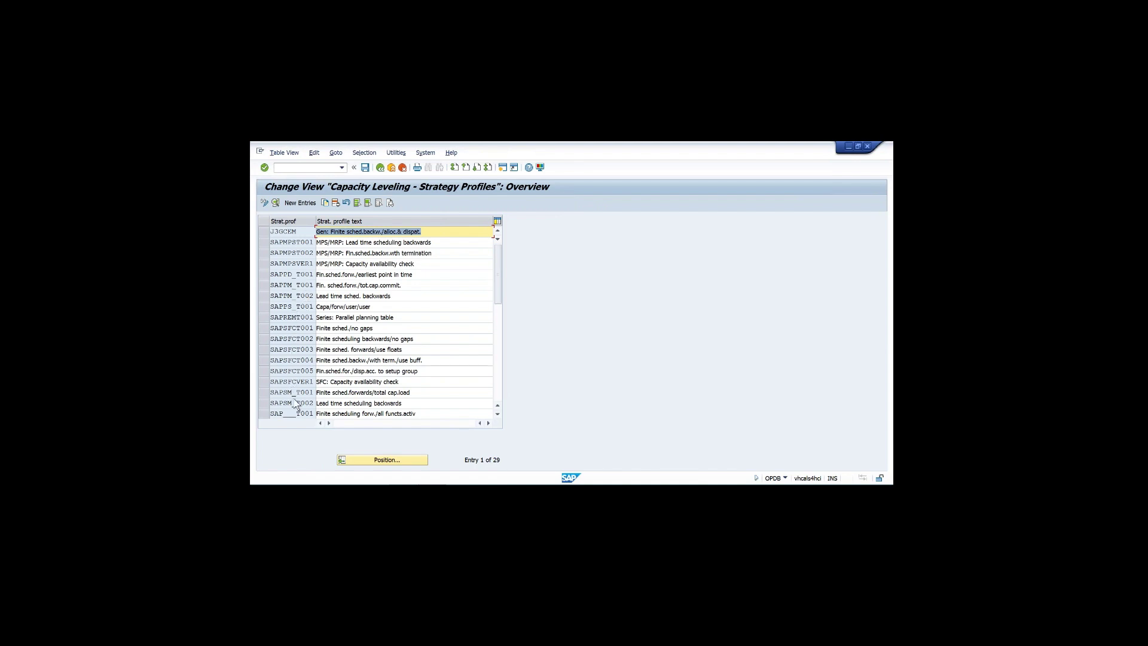
click(260, 393)
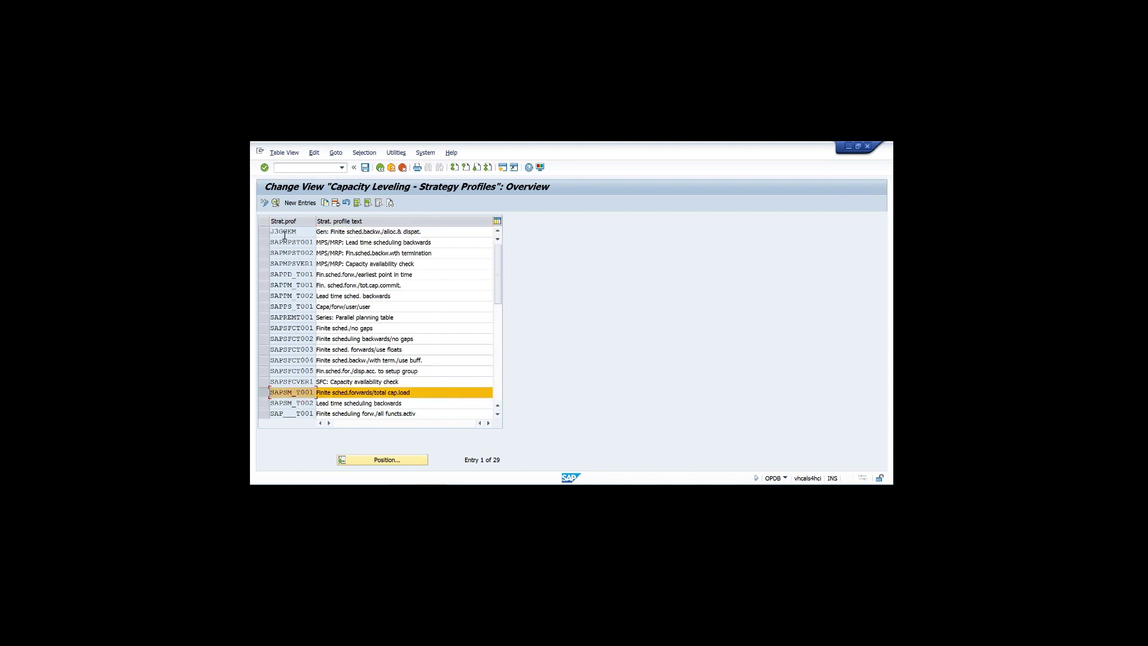
click(275, 203)
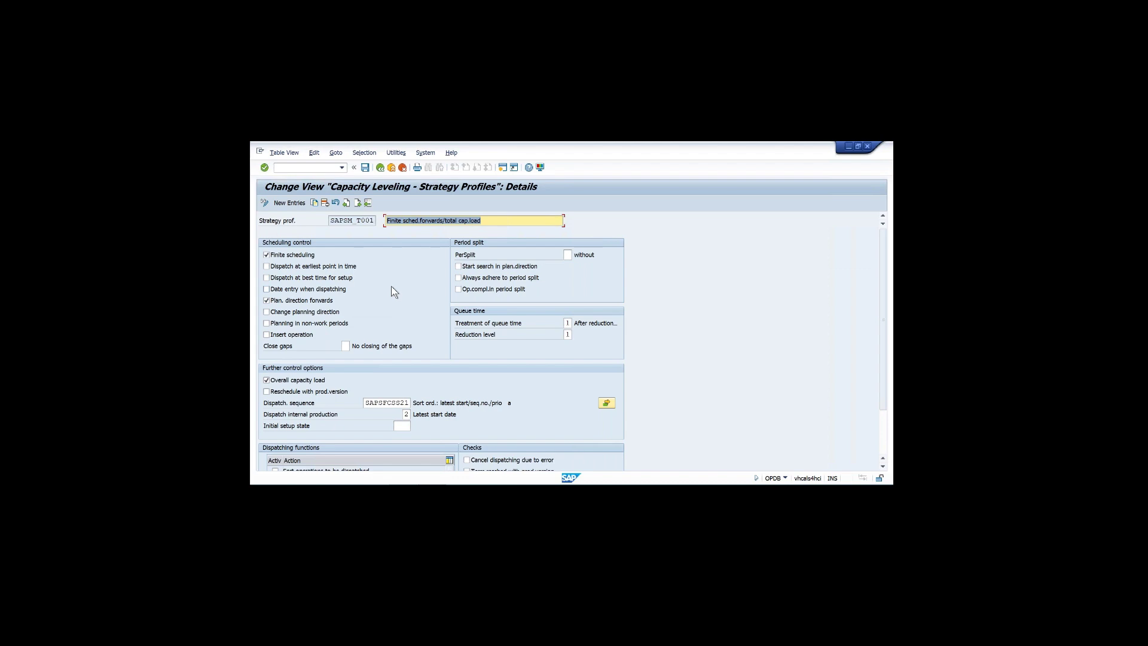
scroll(392, 291, down, 1)
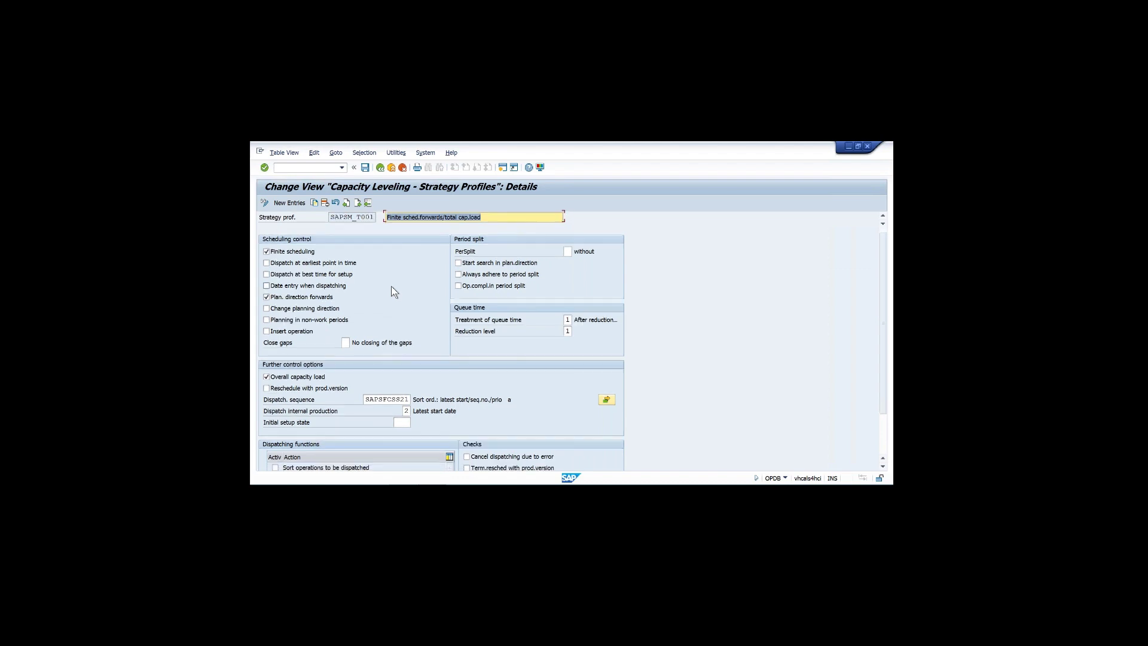
scroll(392, 291, down, 4)
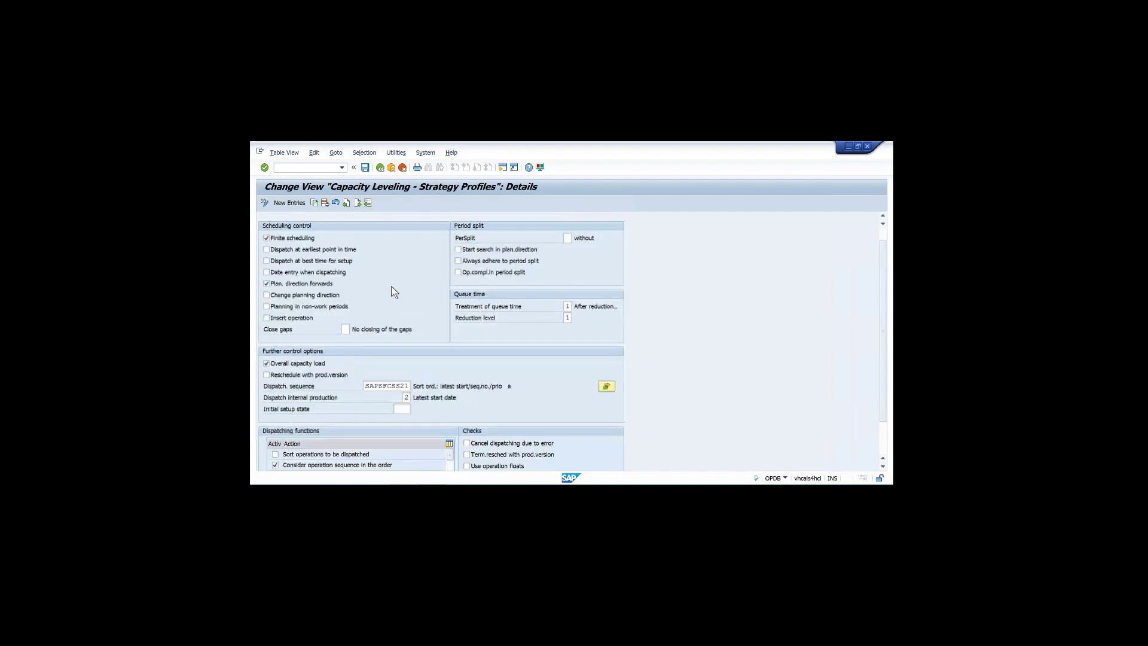